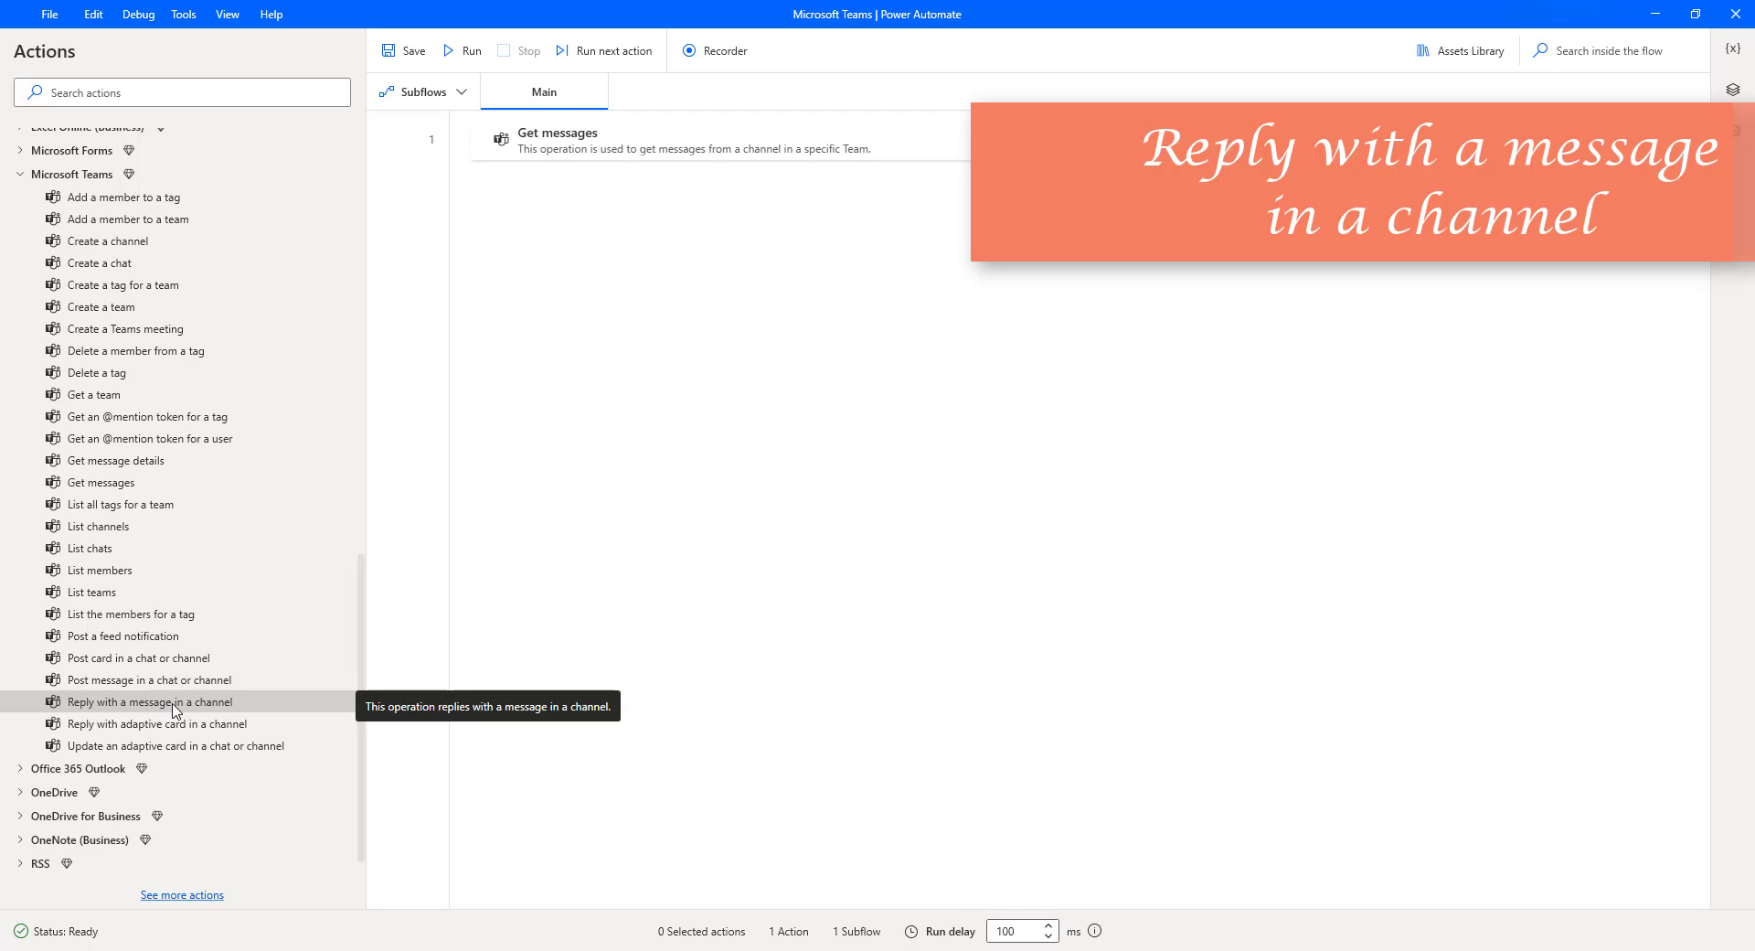
# - Disable the Get messages action and add a Reply with a message in a channel action directly after it
pyautogui.click(302, 878)
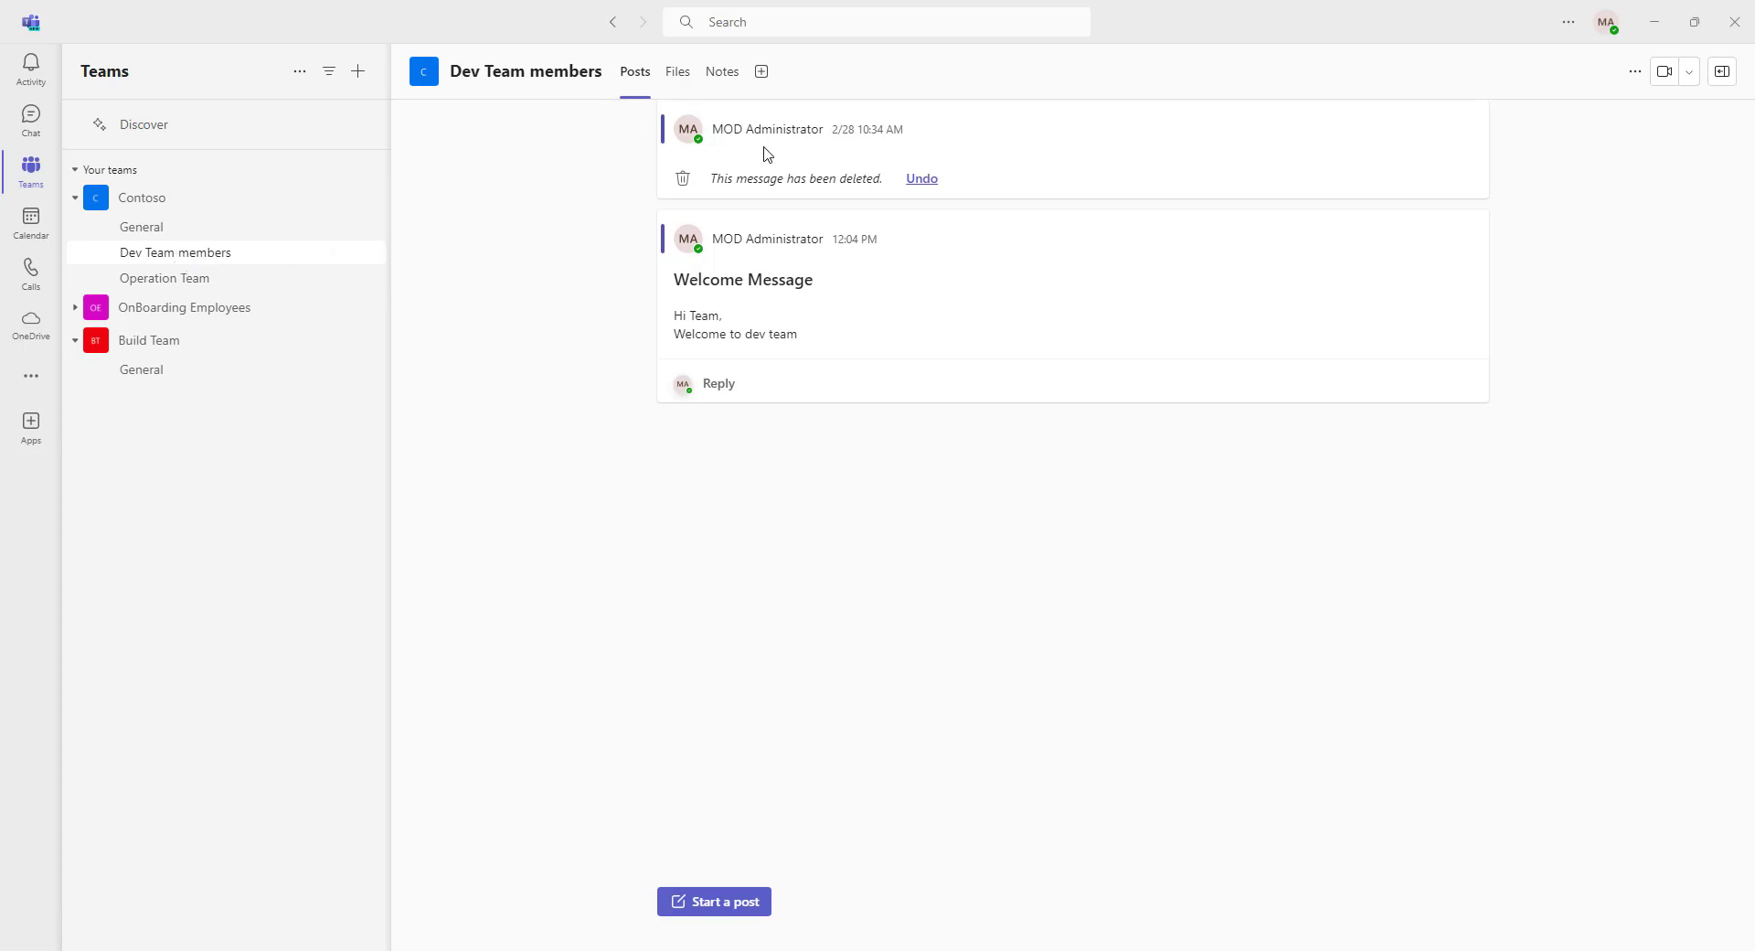
pyautogui.moveTo(745, 302)
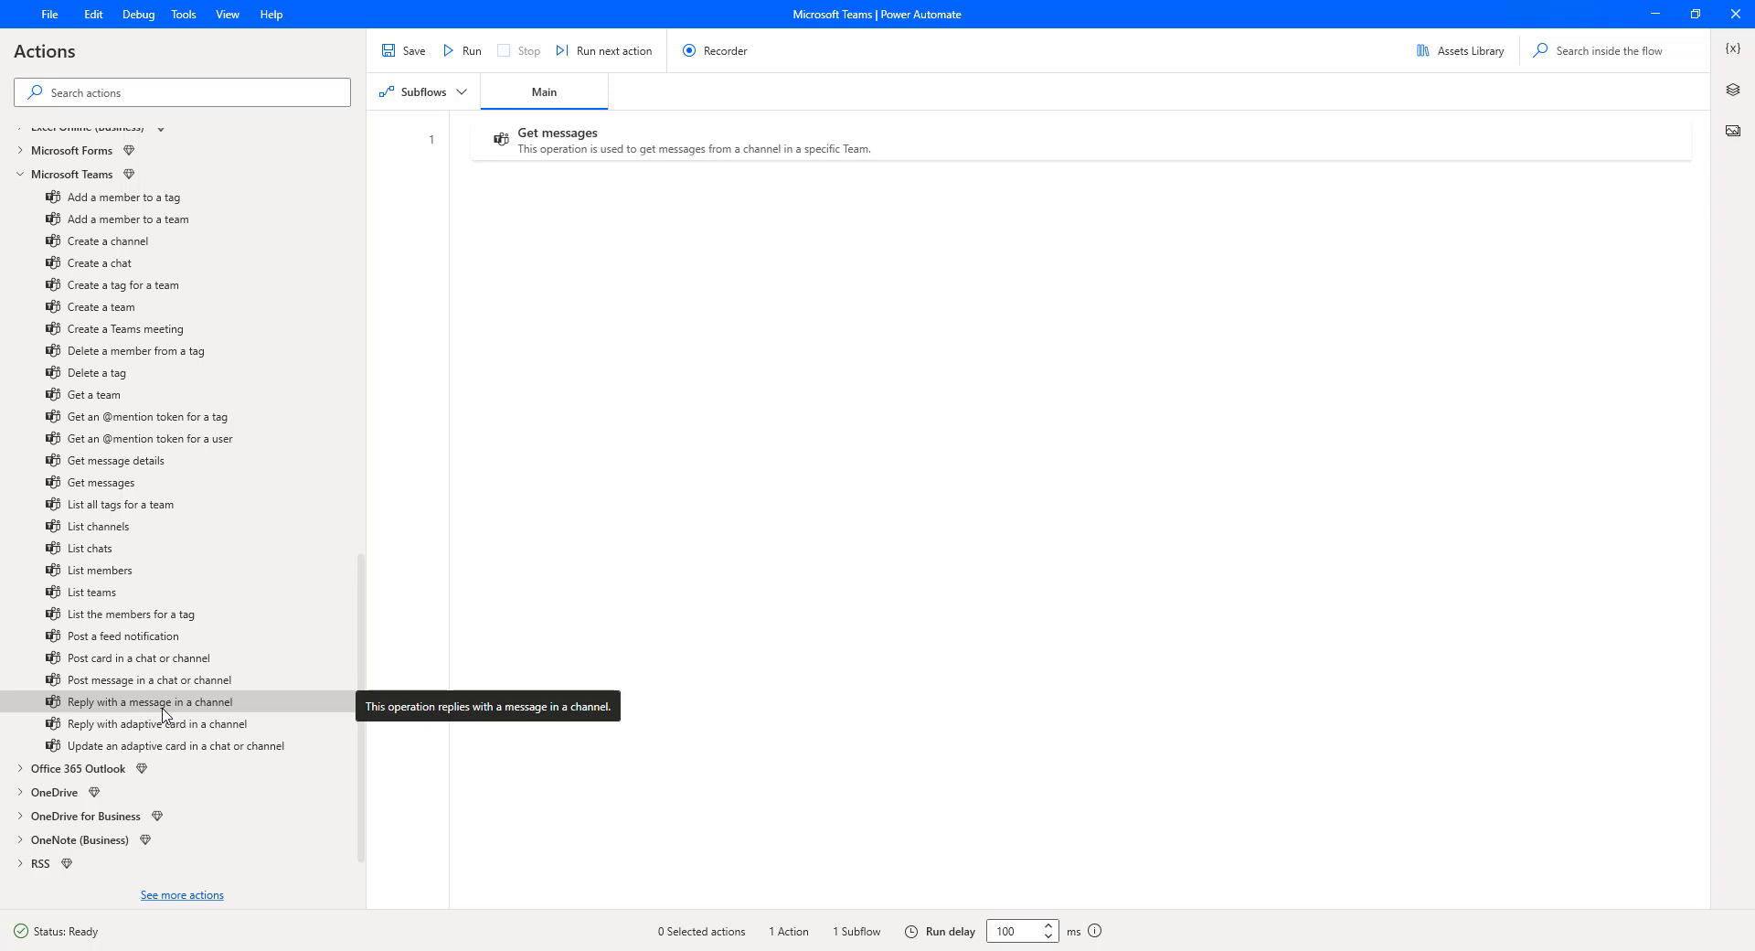
pyautogui.hotkey('ctrl', 'a')
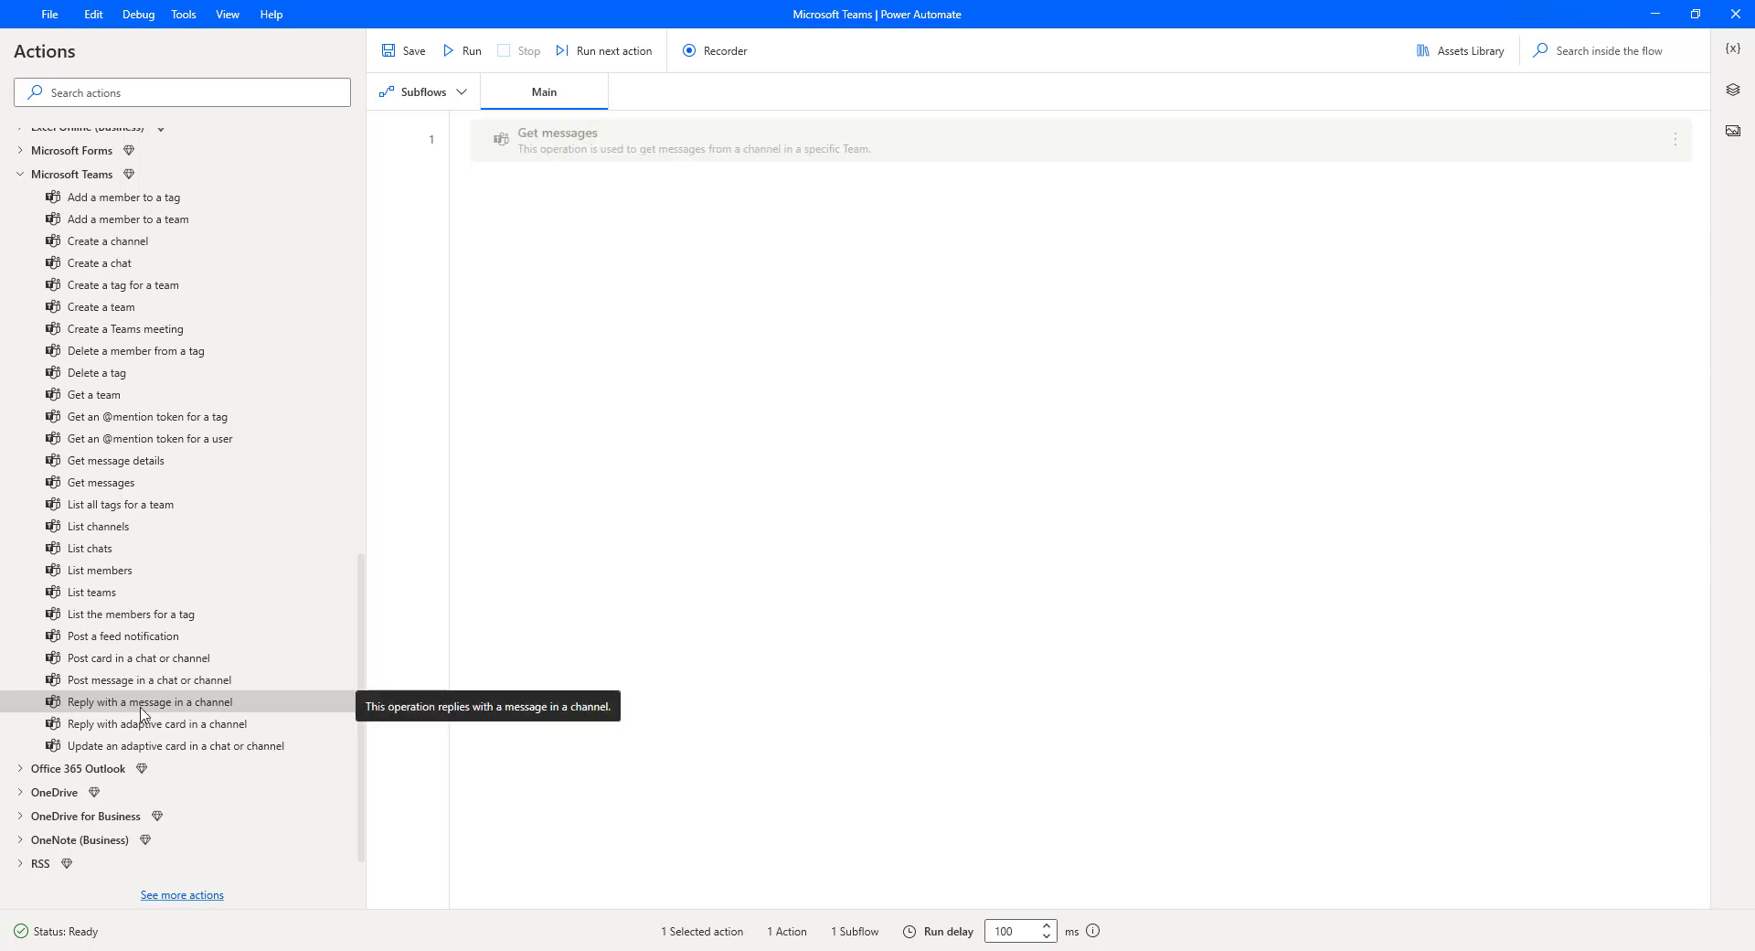
pyautogui.moveTo(142, 713); pyautogui.dragTo(501, 618)
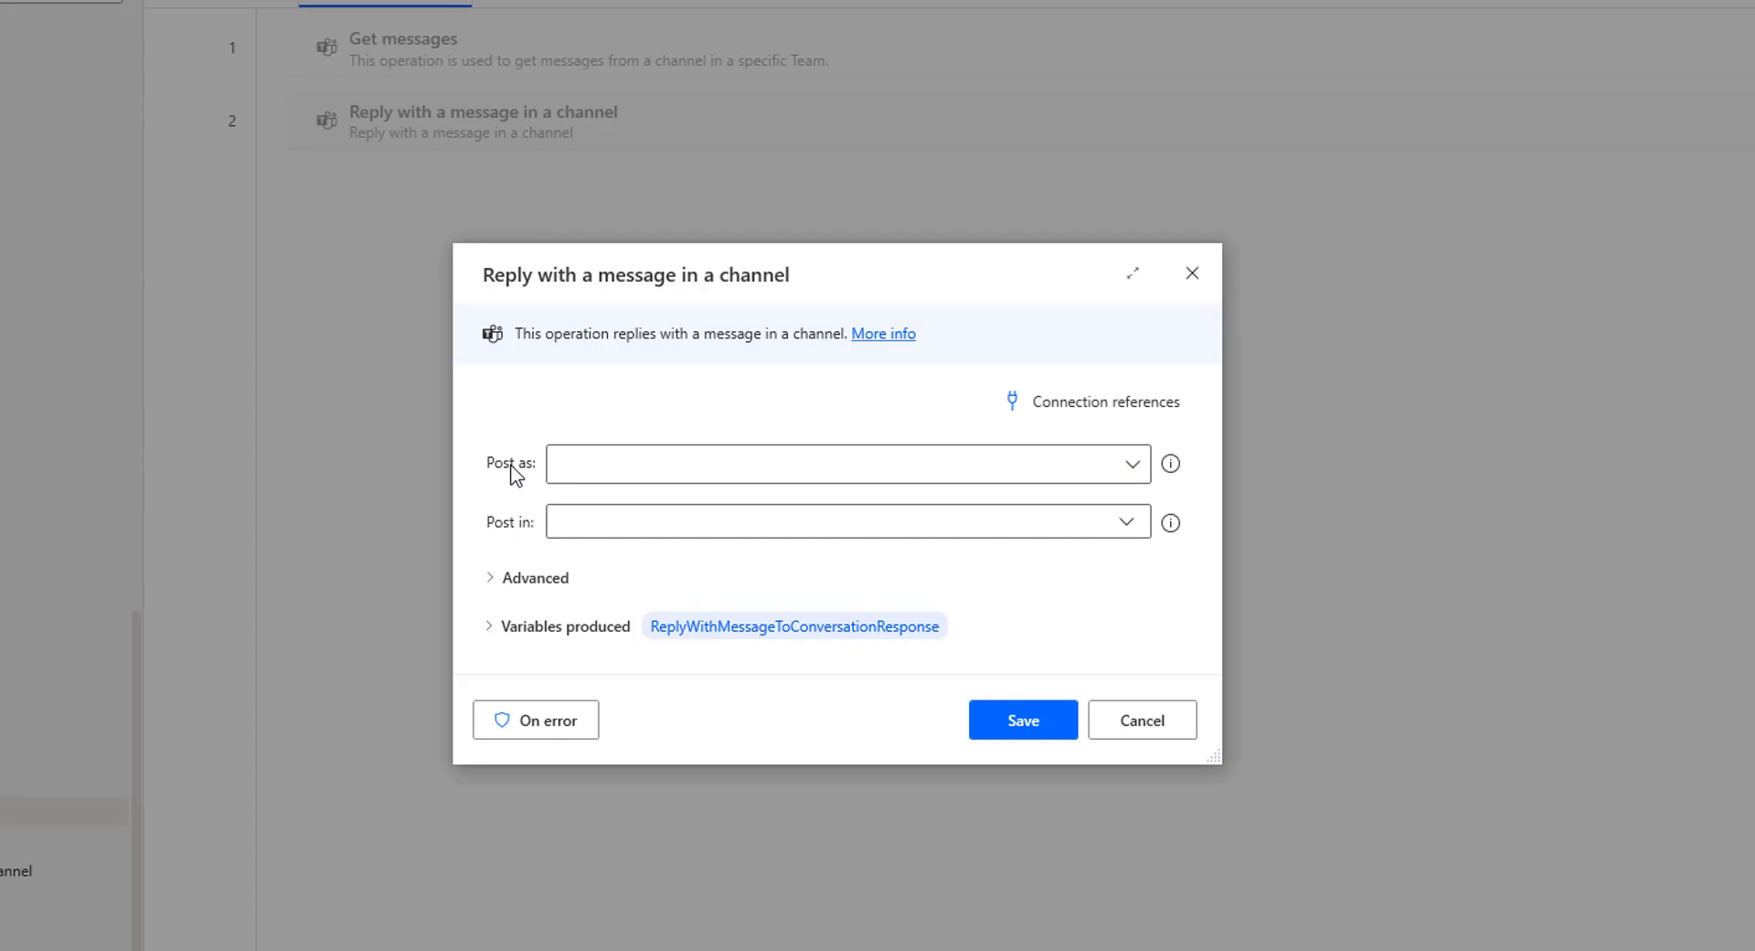
# - Configure the reply action to post as User in a Channel
pyautogui.click(1133, 472)
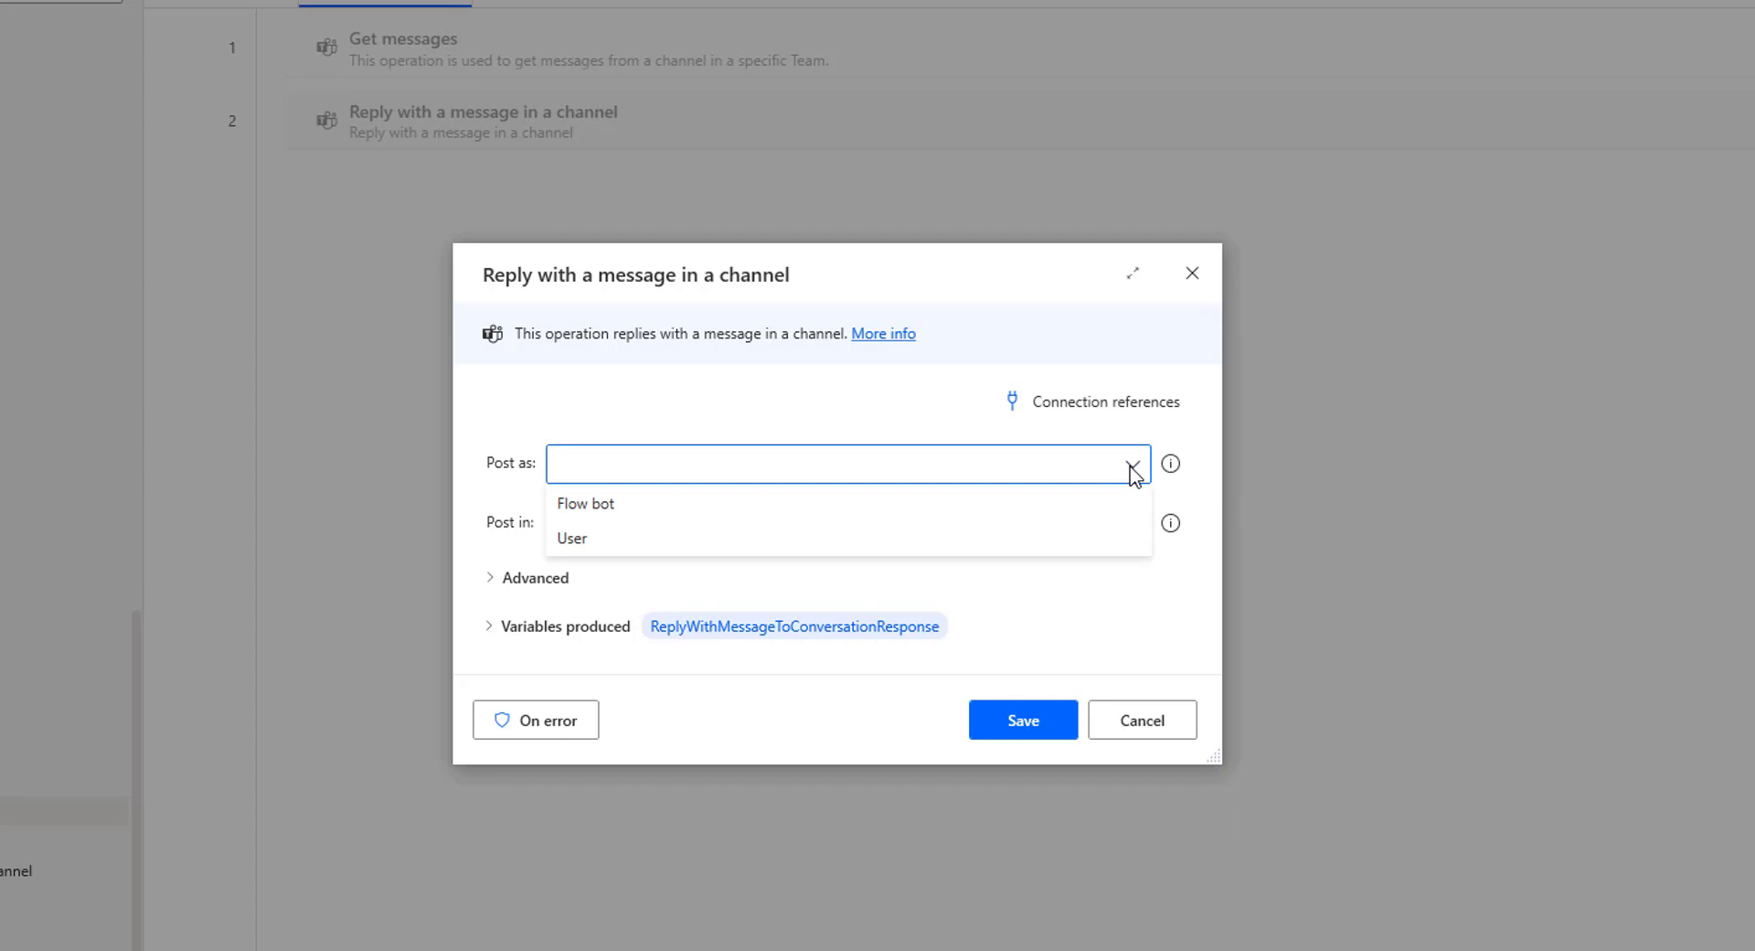
pyautogui.click(614, 537)
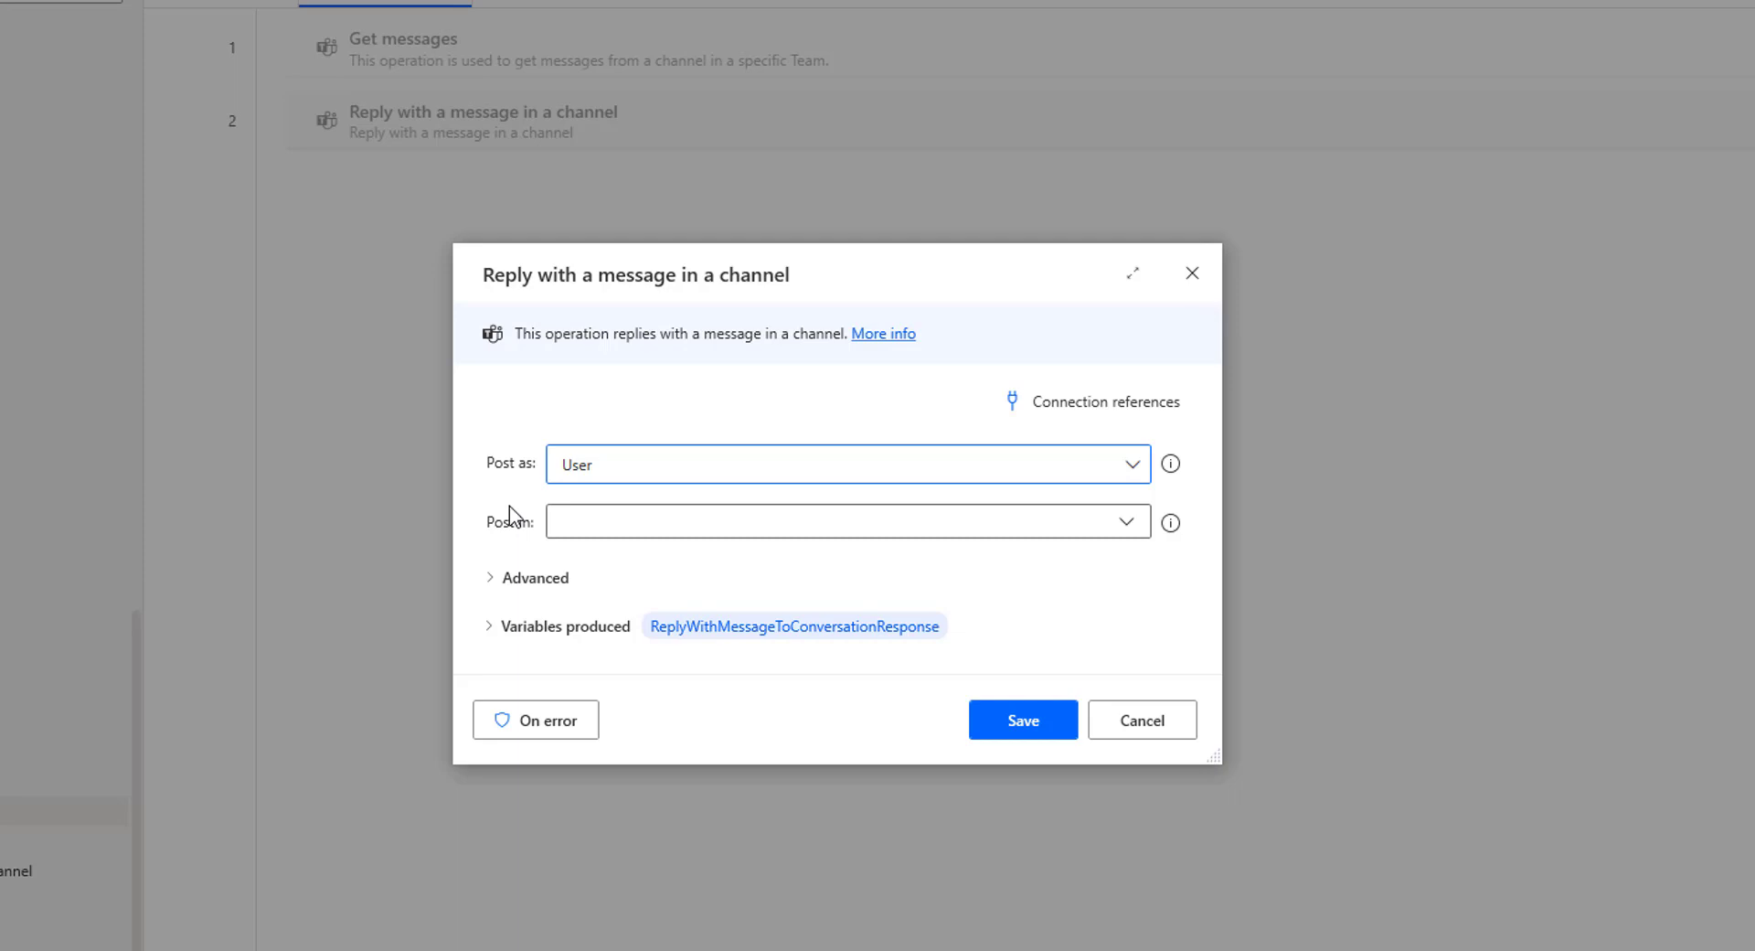
pyautogui.click(1128, 532)
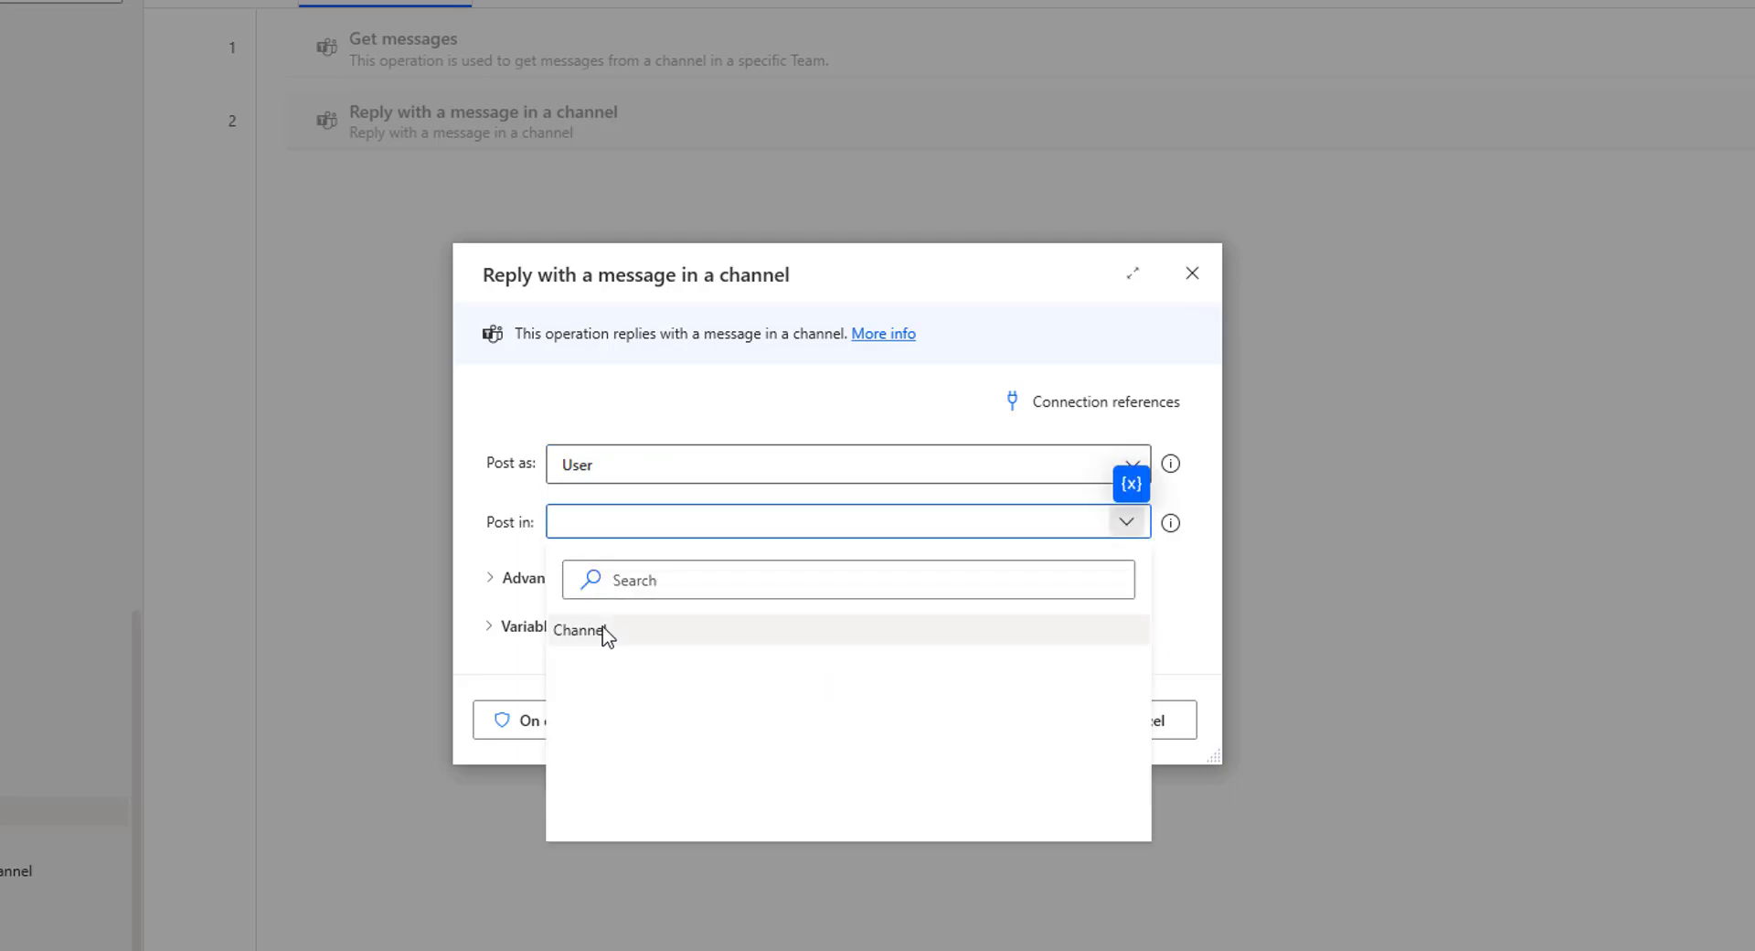
pyautogui.click(602, 632)
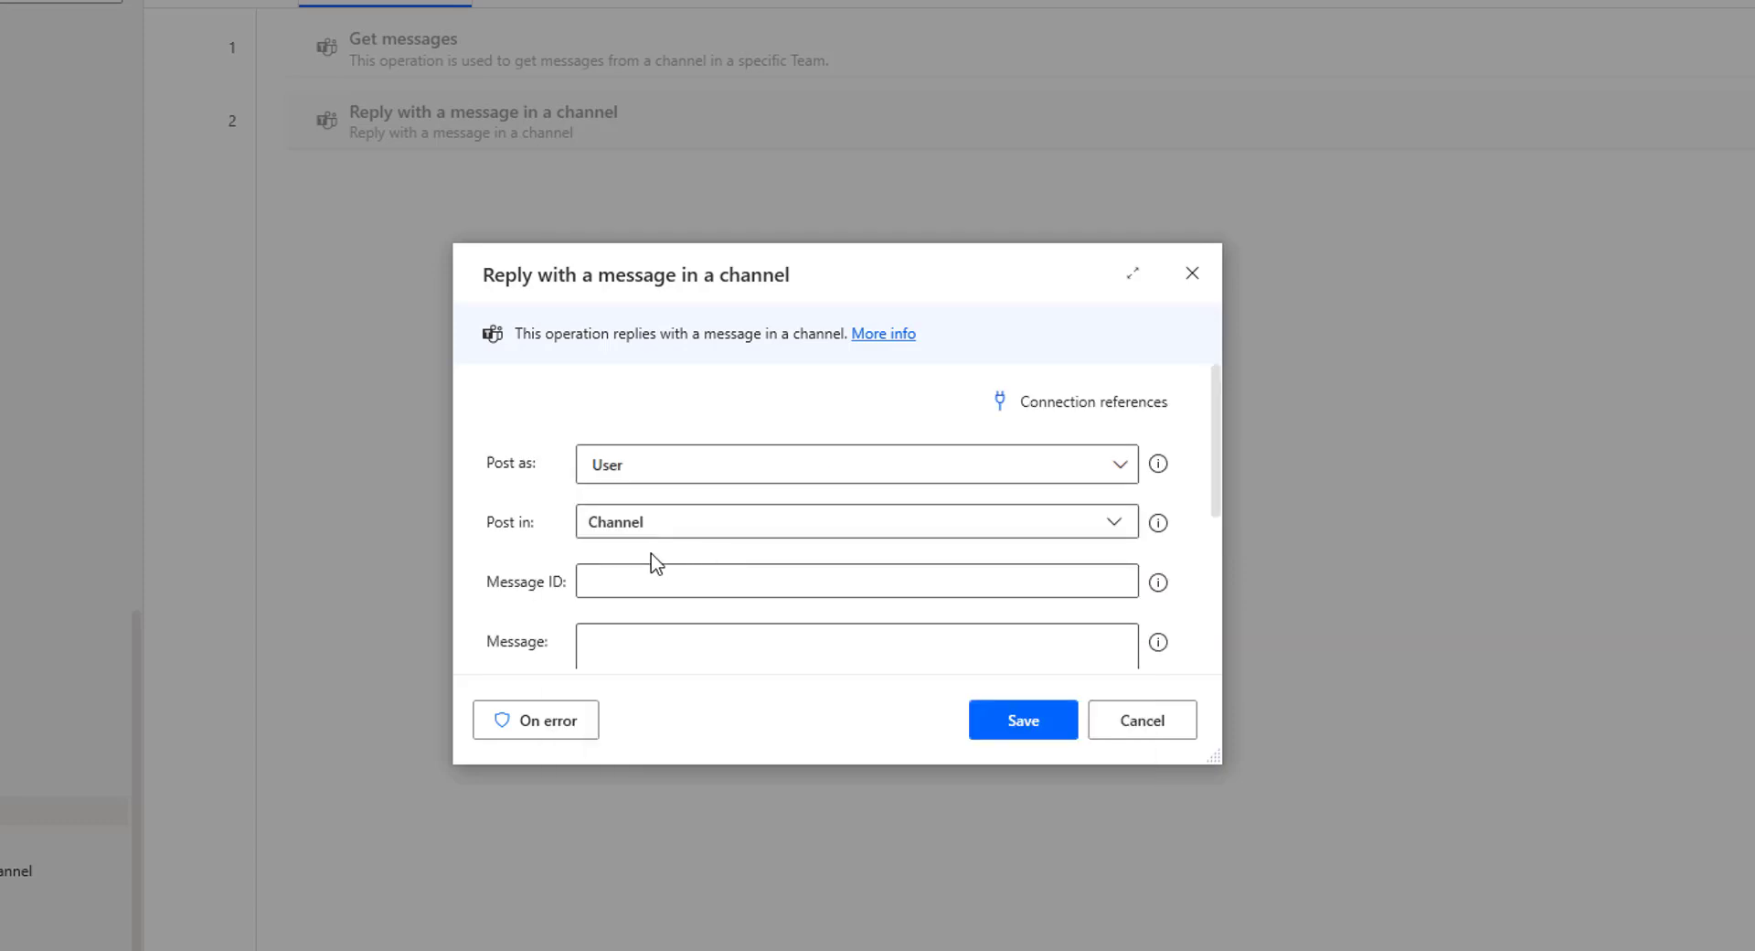
# - Enter the reply message "Hi Team, Thank you for inviting the team members in the dev channel"
pyautogui.scroll(-1, 516, 537)
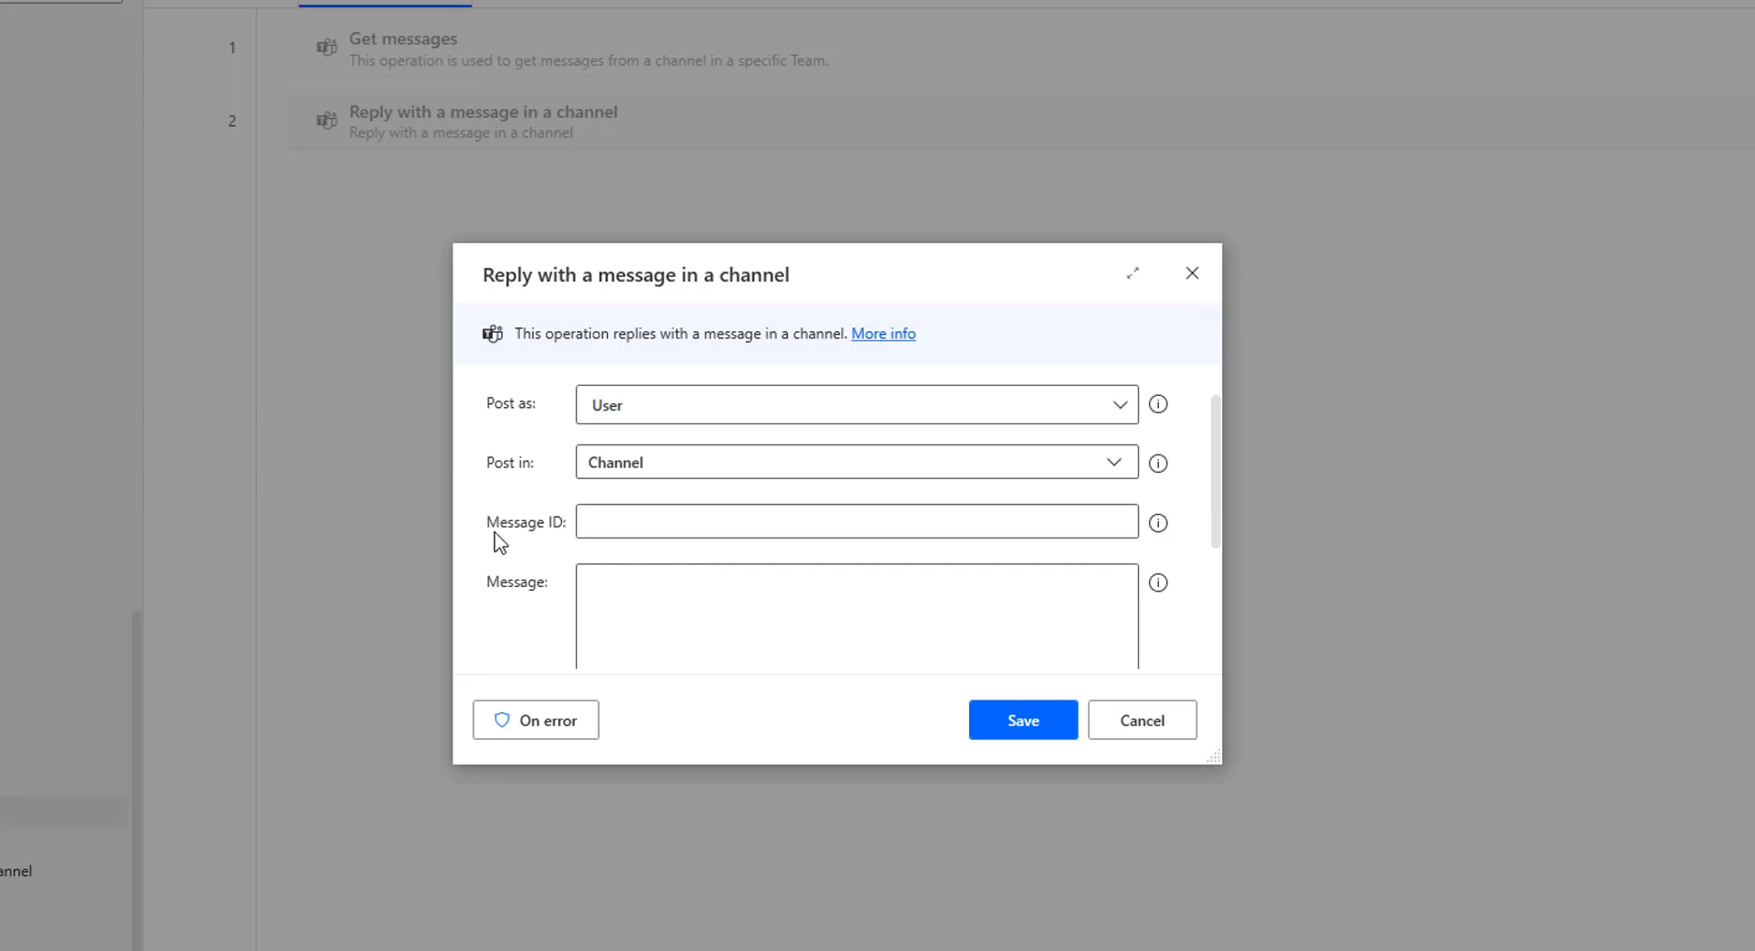
pyautogui.scroll(-2, 503, 544)
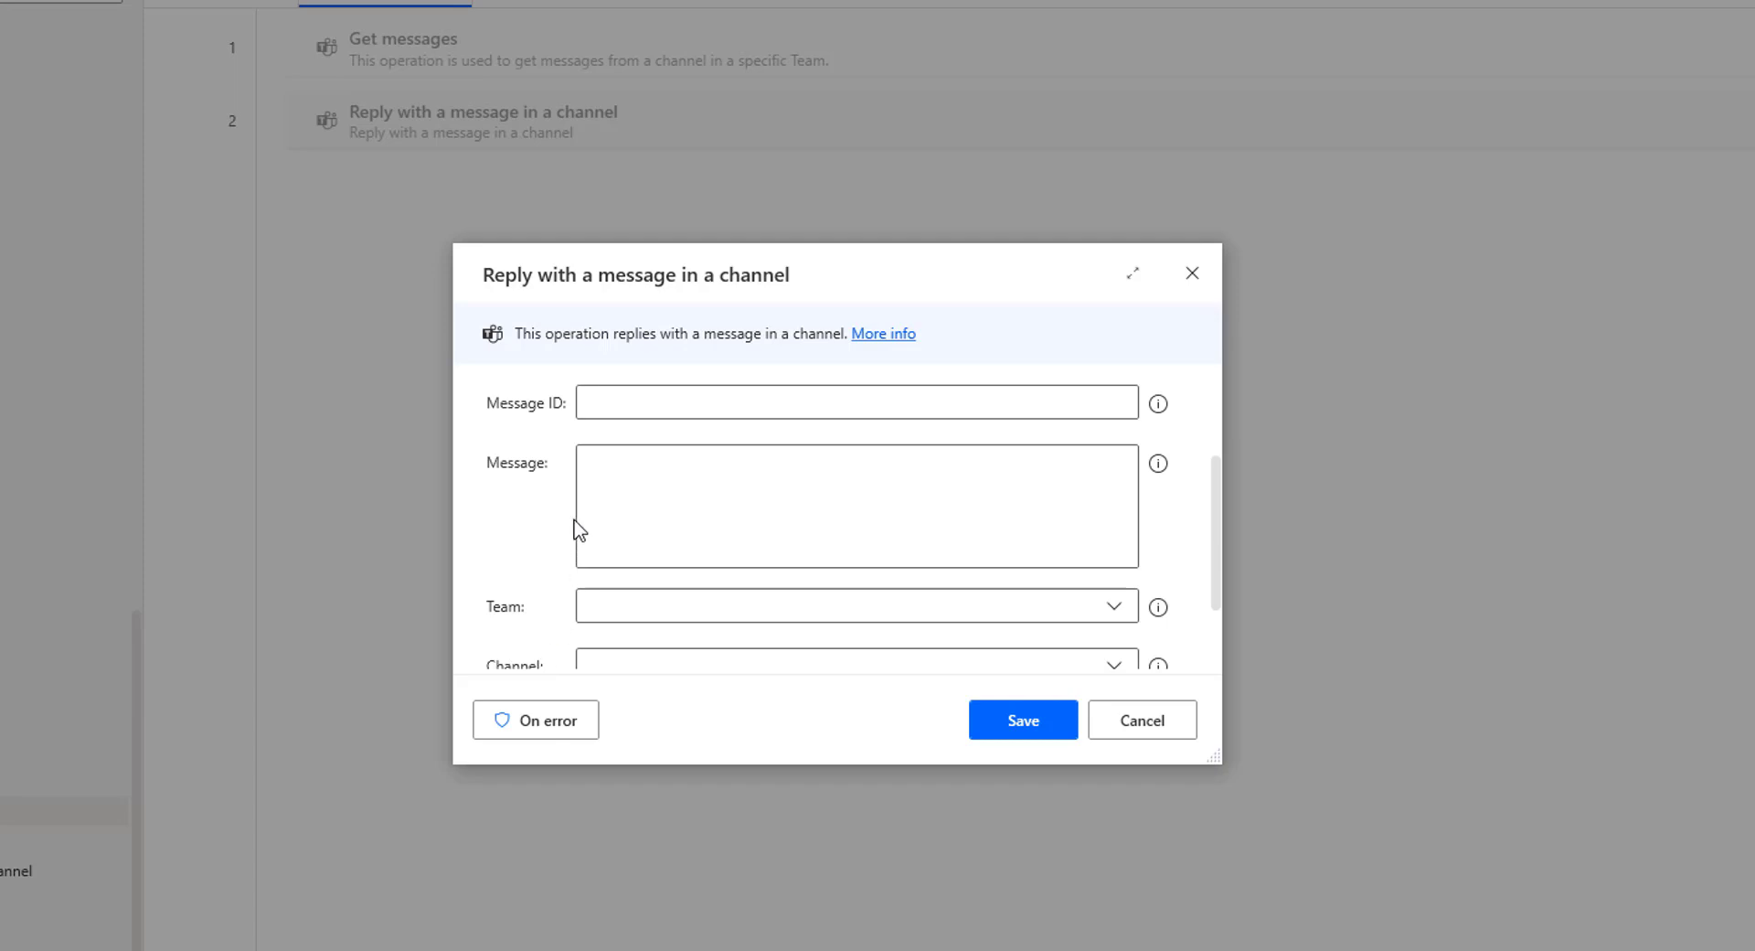
pyautogui.scroll(1, 550, 498)
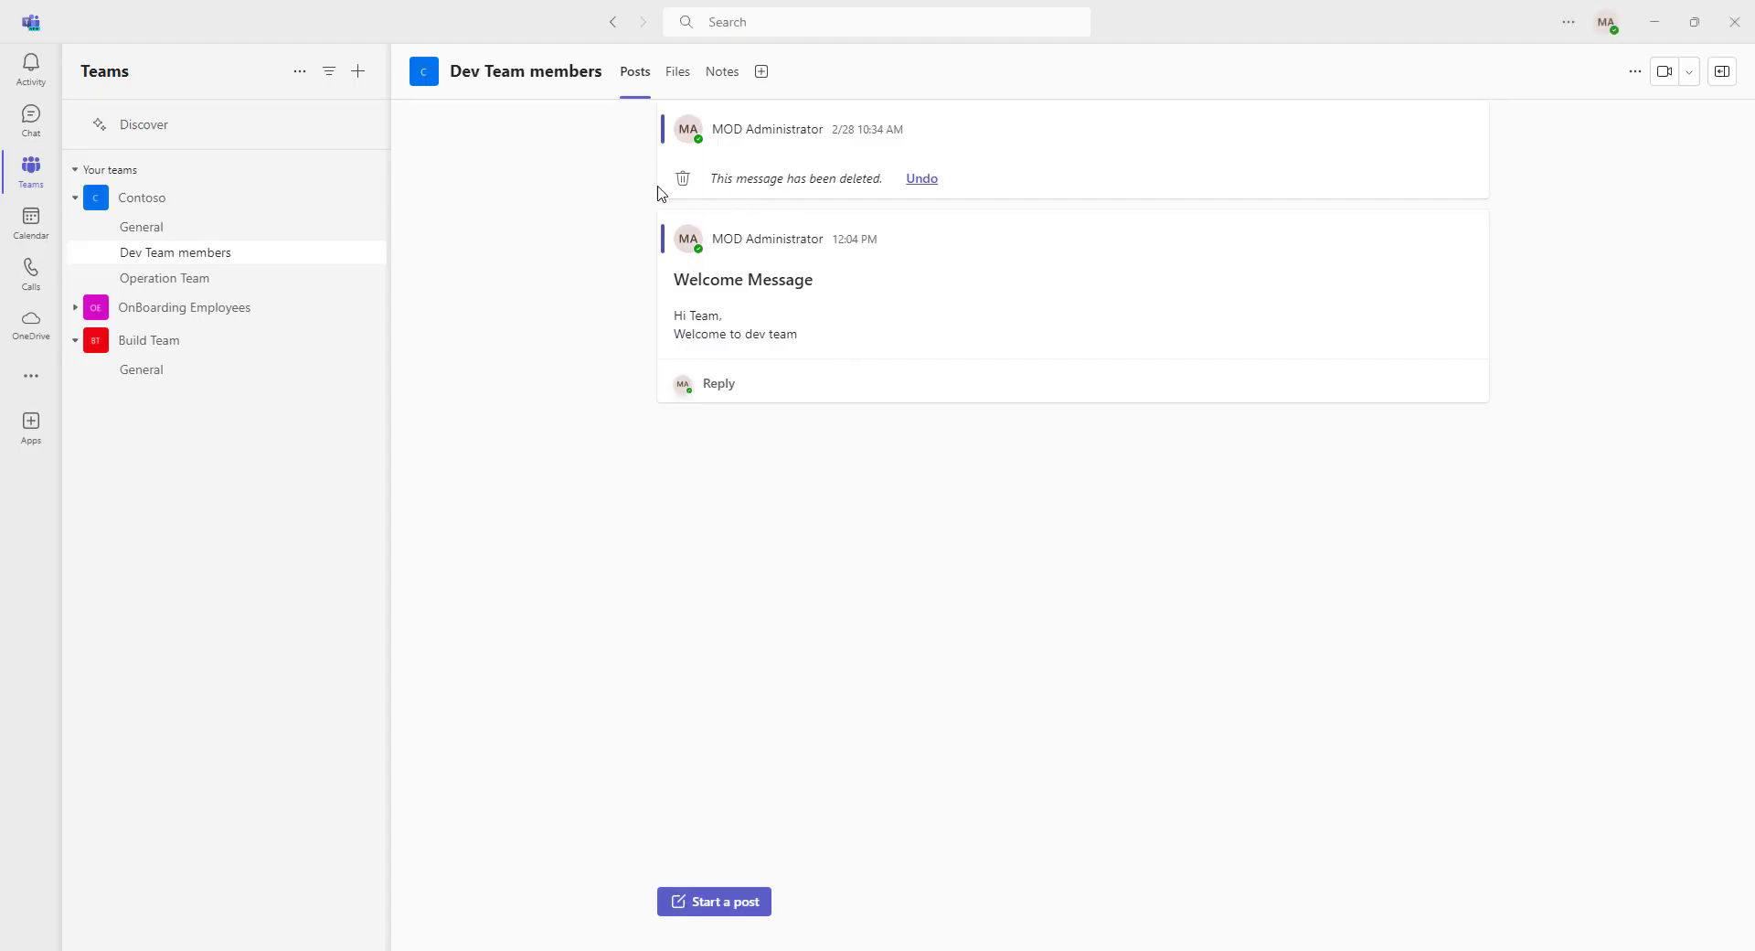
pyautogui.moveTo(740, 308)
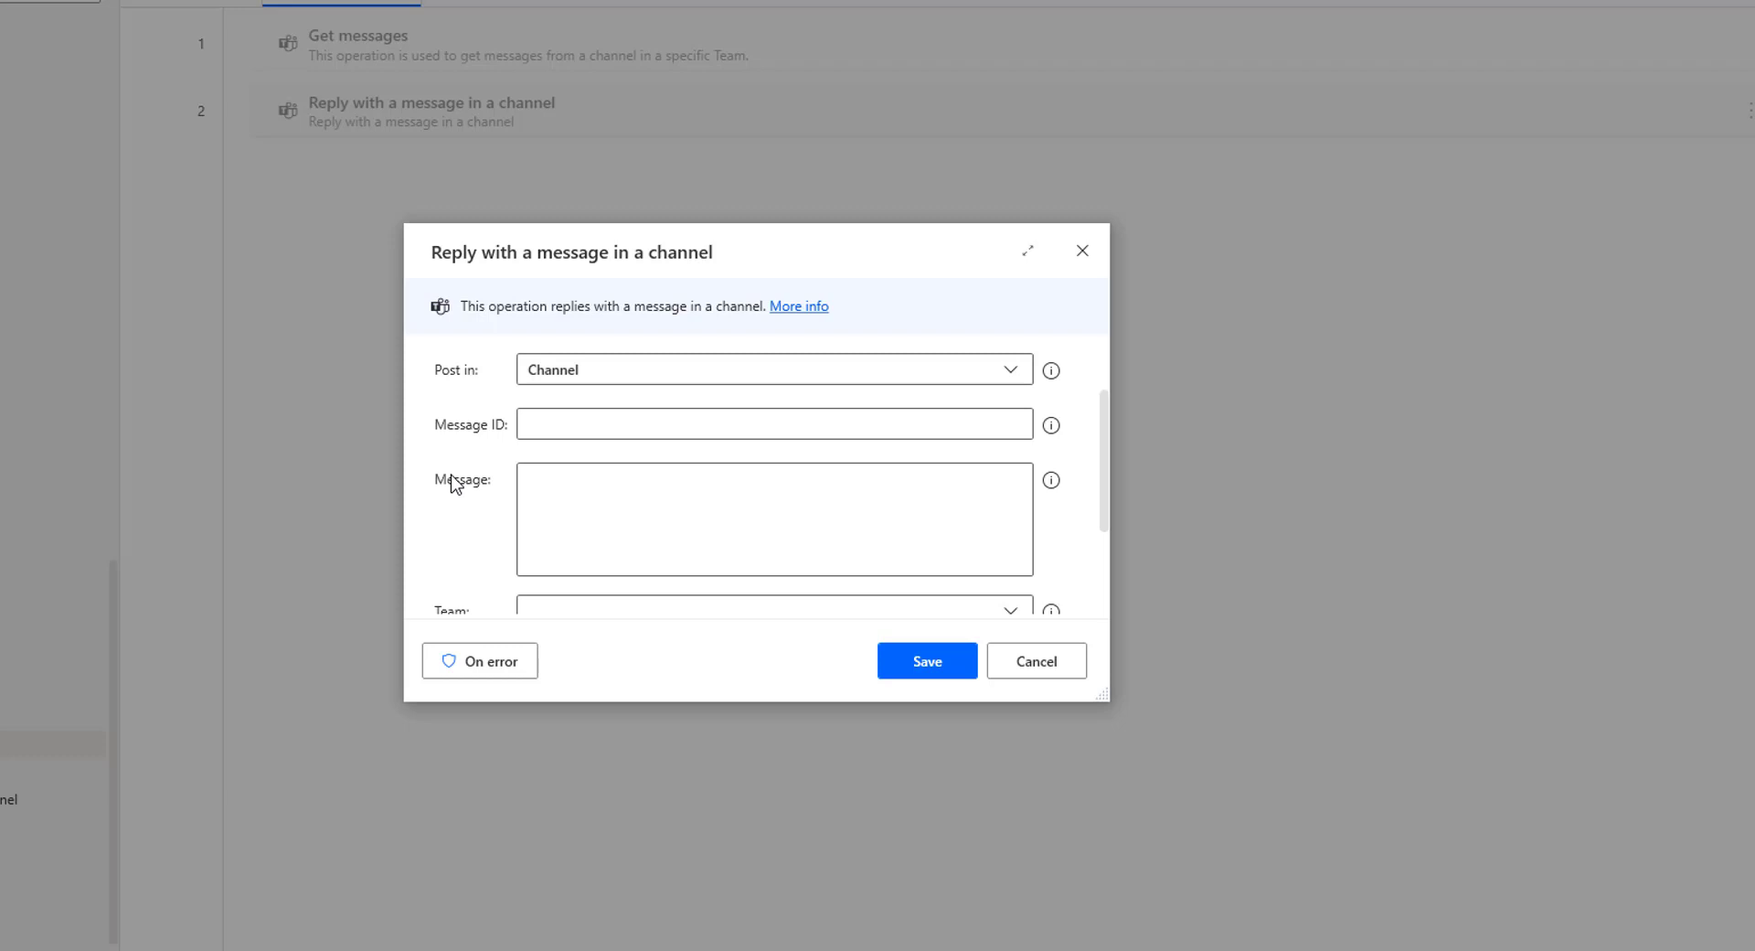
pyautogui.click(542, 490)
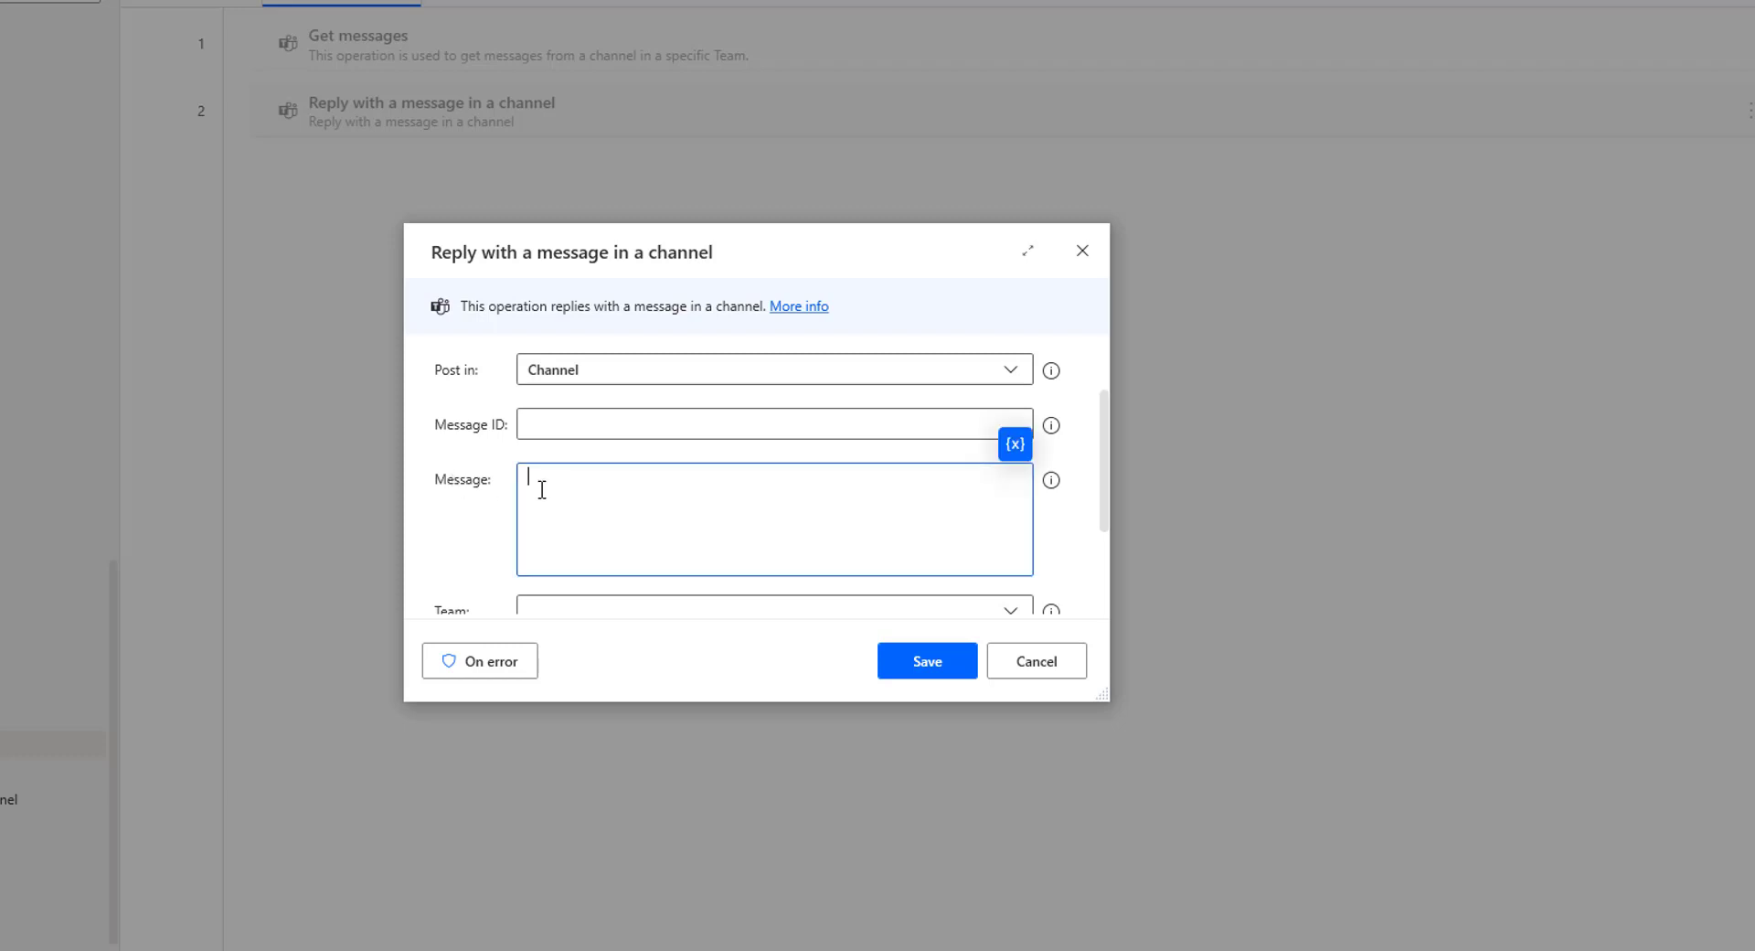
pyautogui.write('Hi Team, Thank you for inviting the team members in the ')
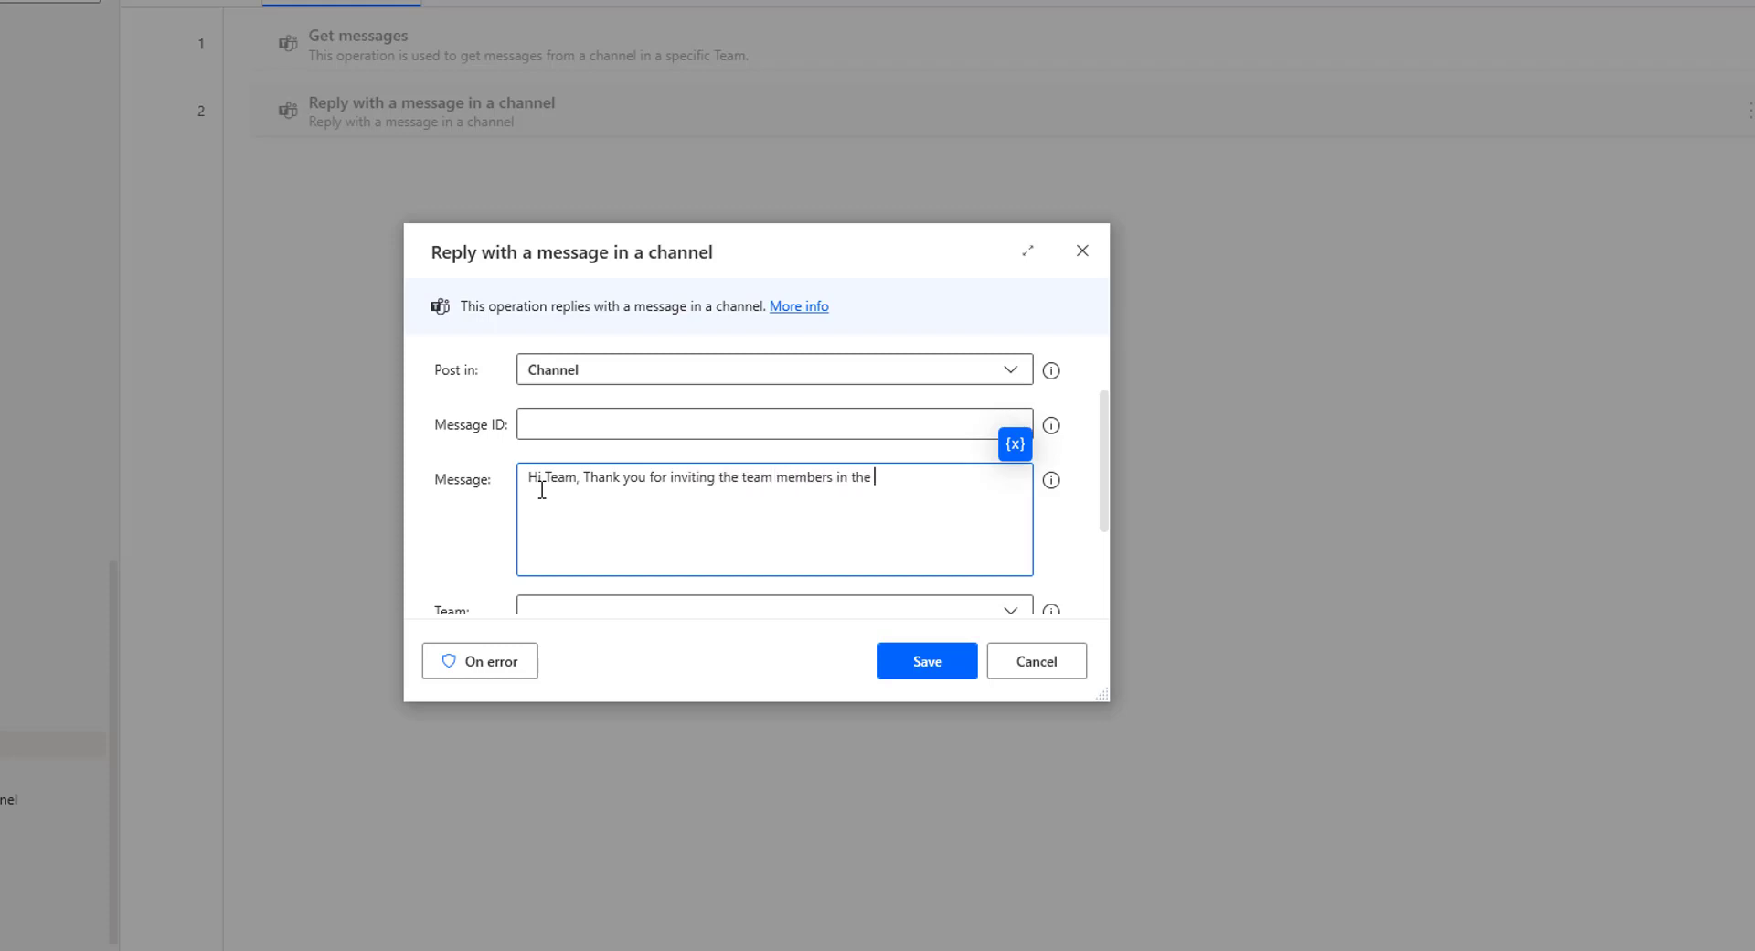
pyautogui.write('dev channel')
# - Set the reply's team to Contoso and its channel to Dev Team members
pyautogui.scroll(-1, 509, 484)
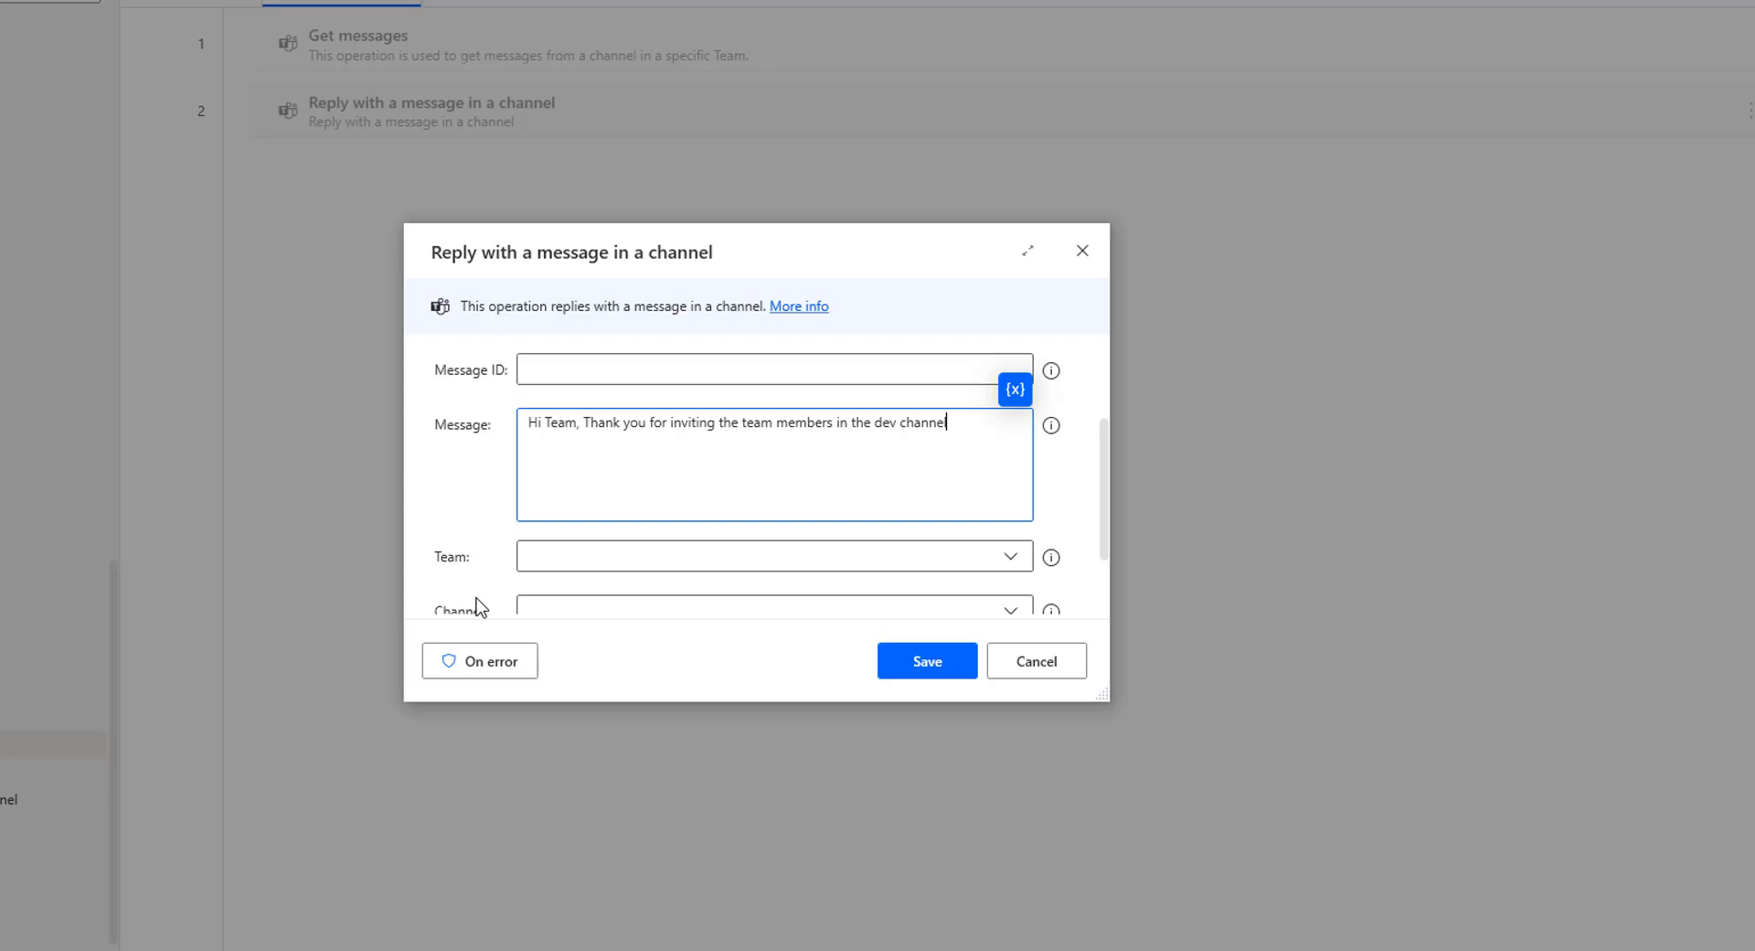
pyautogui.click(1014, 560)
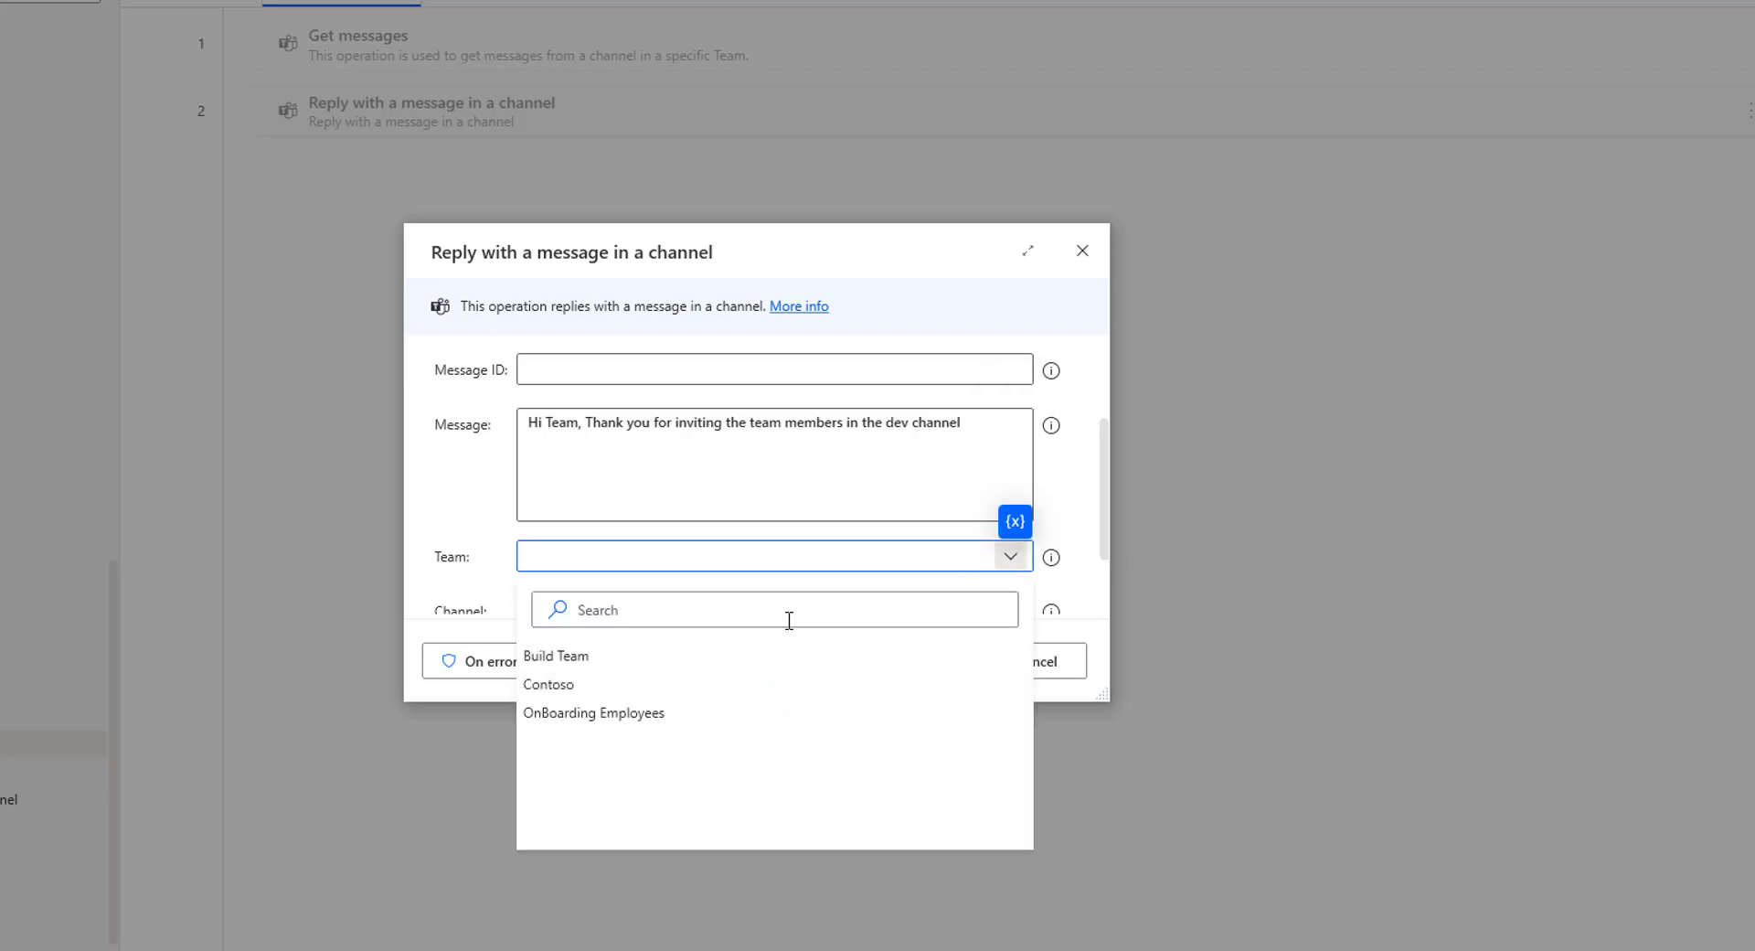
pyautogui.click(556, 685)
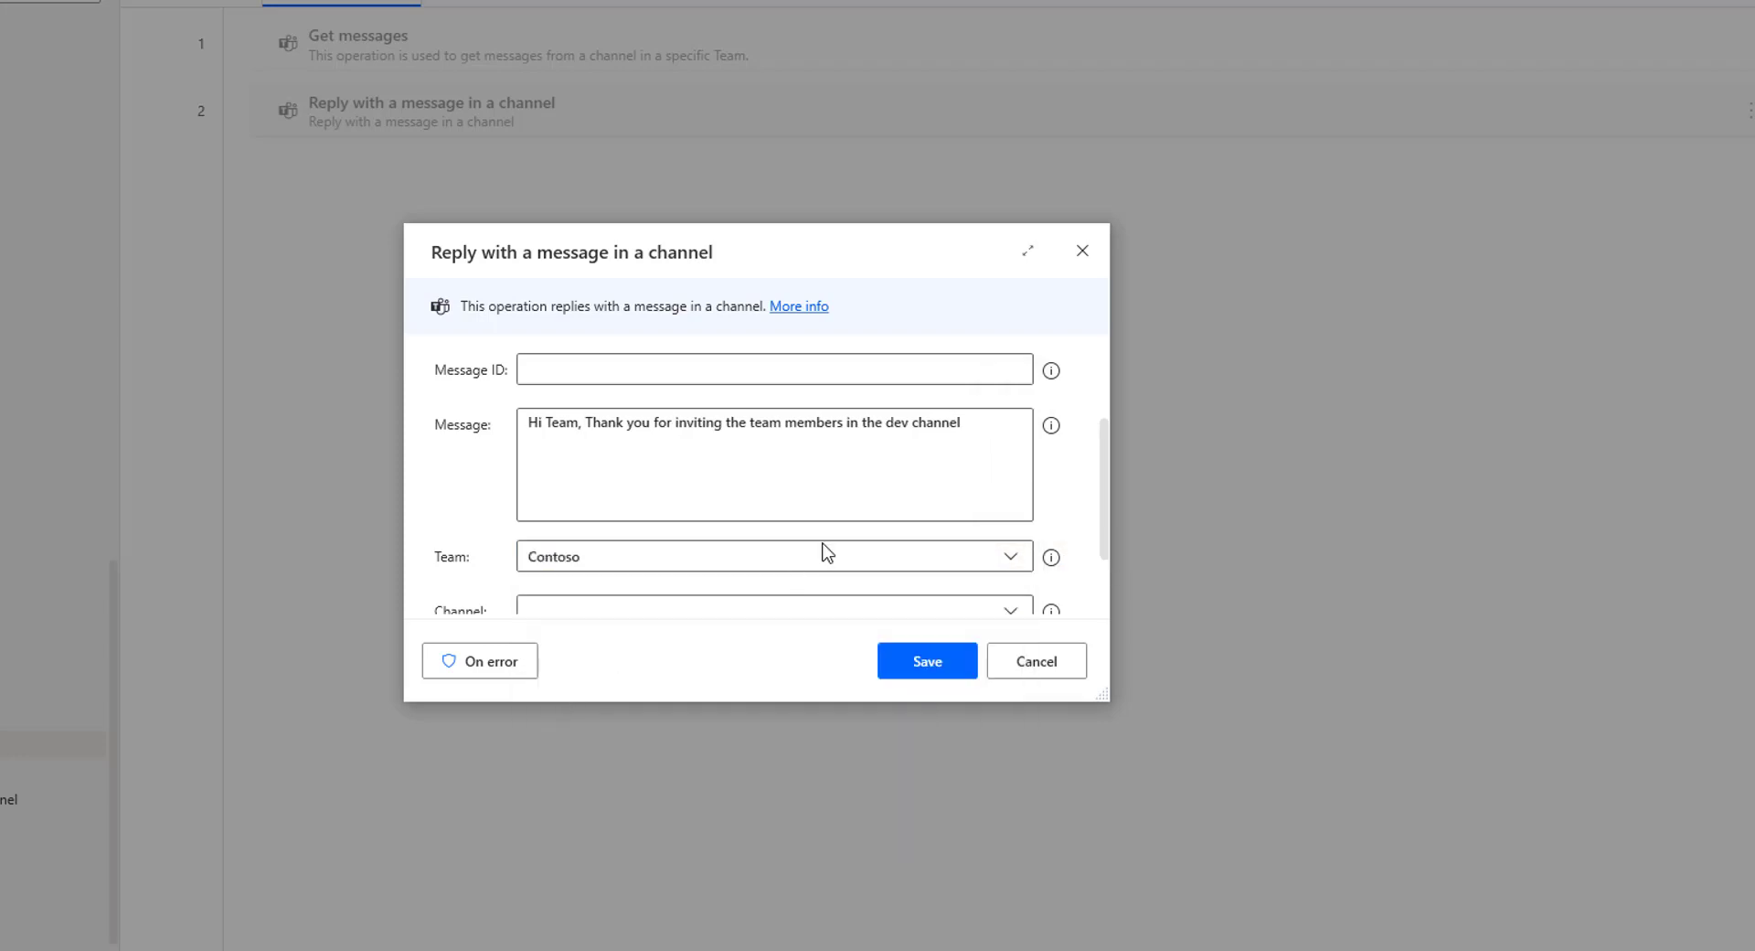
pyautogui.scroll(-1, 828, 553)
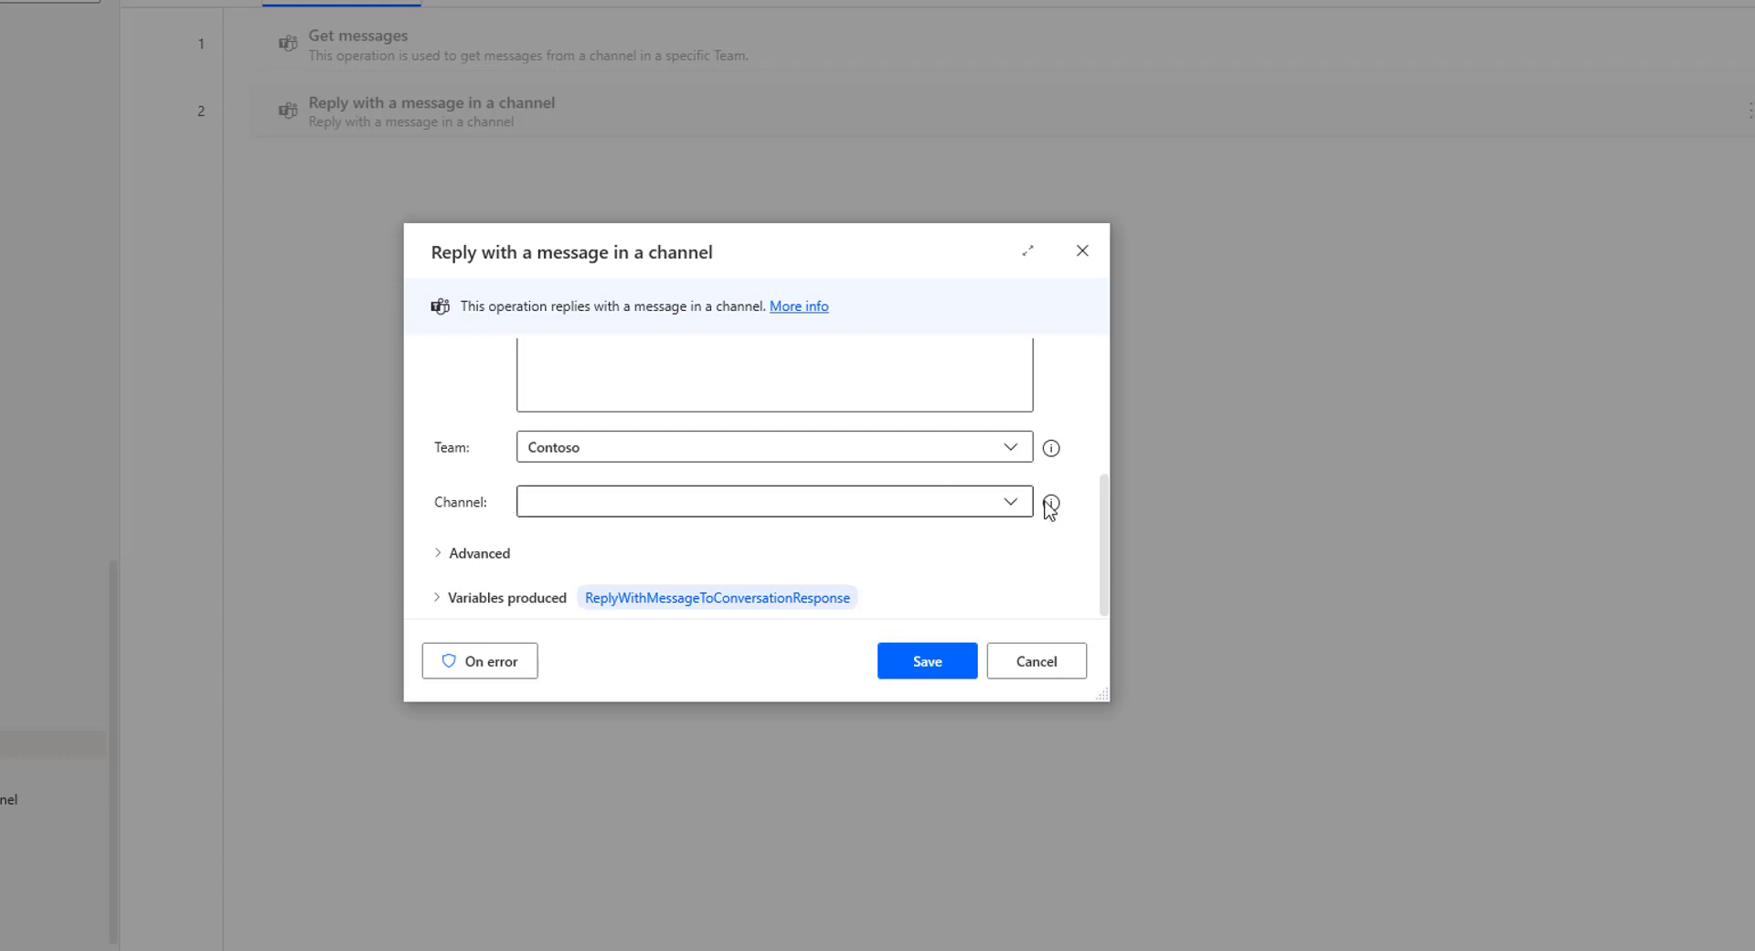
pyautogui.click(1009, 501)
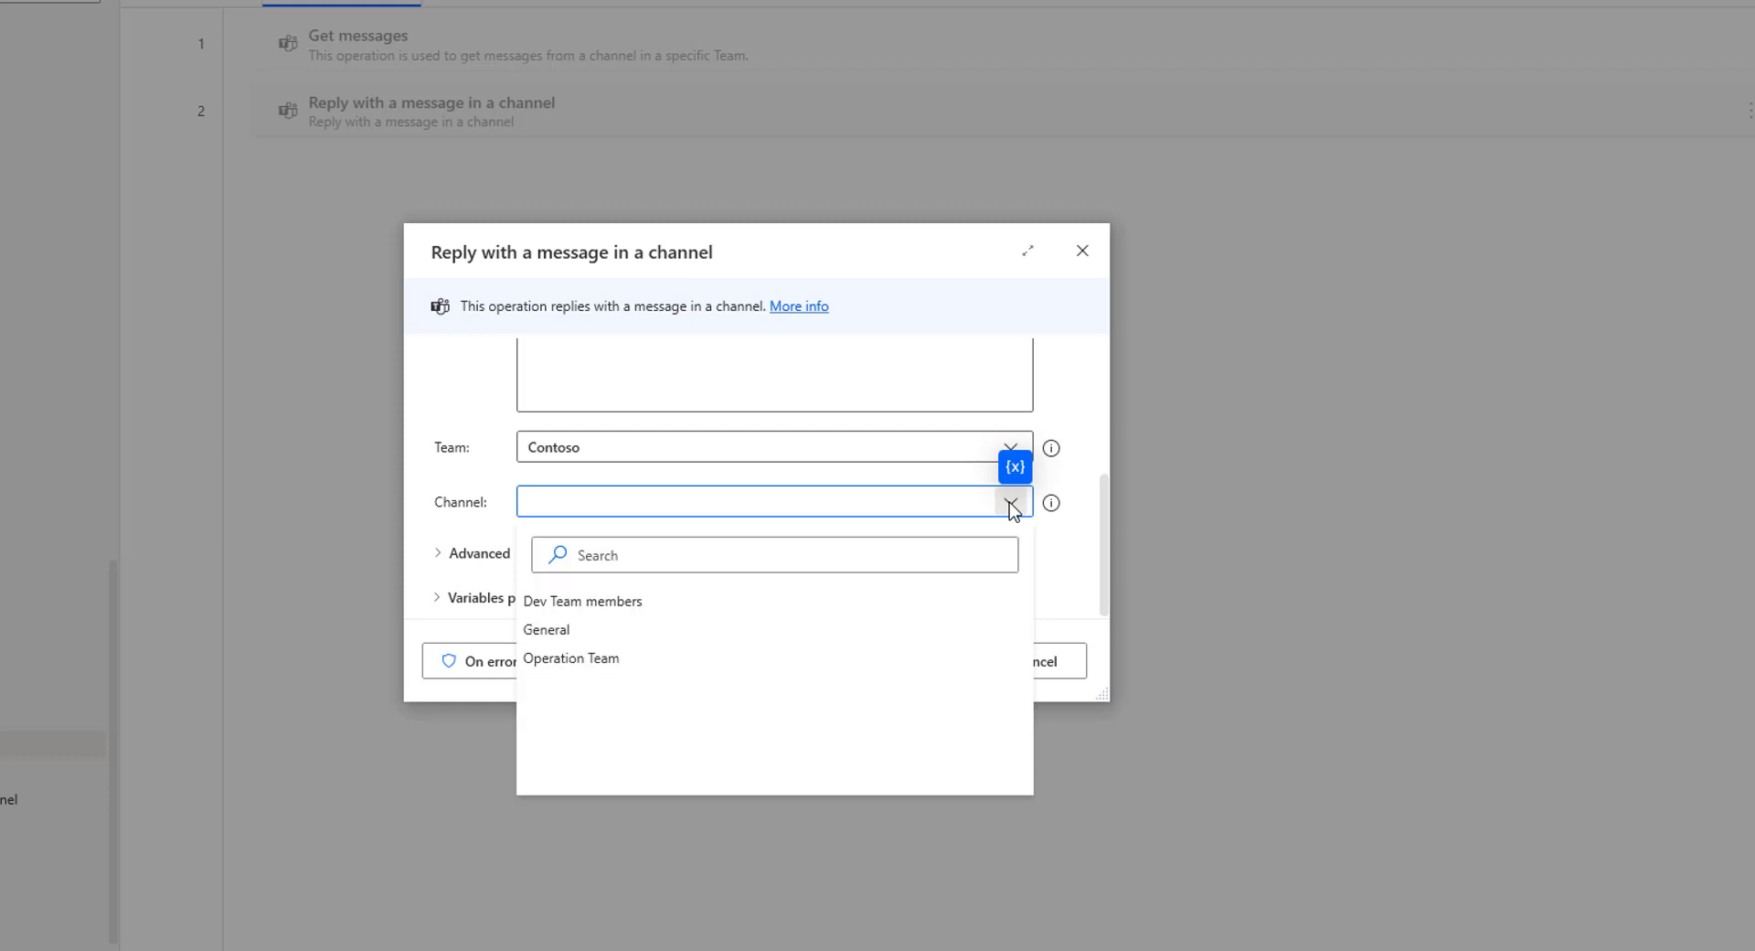
pyautogui.click(590, 605)
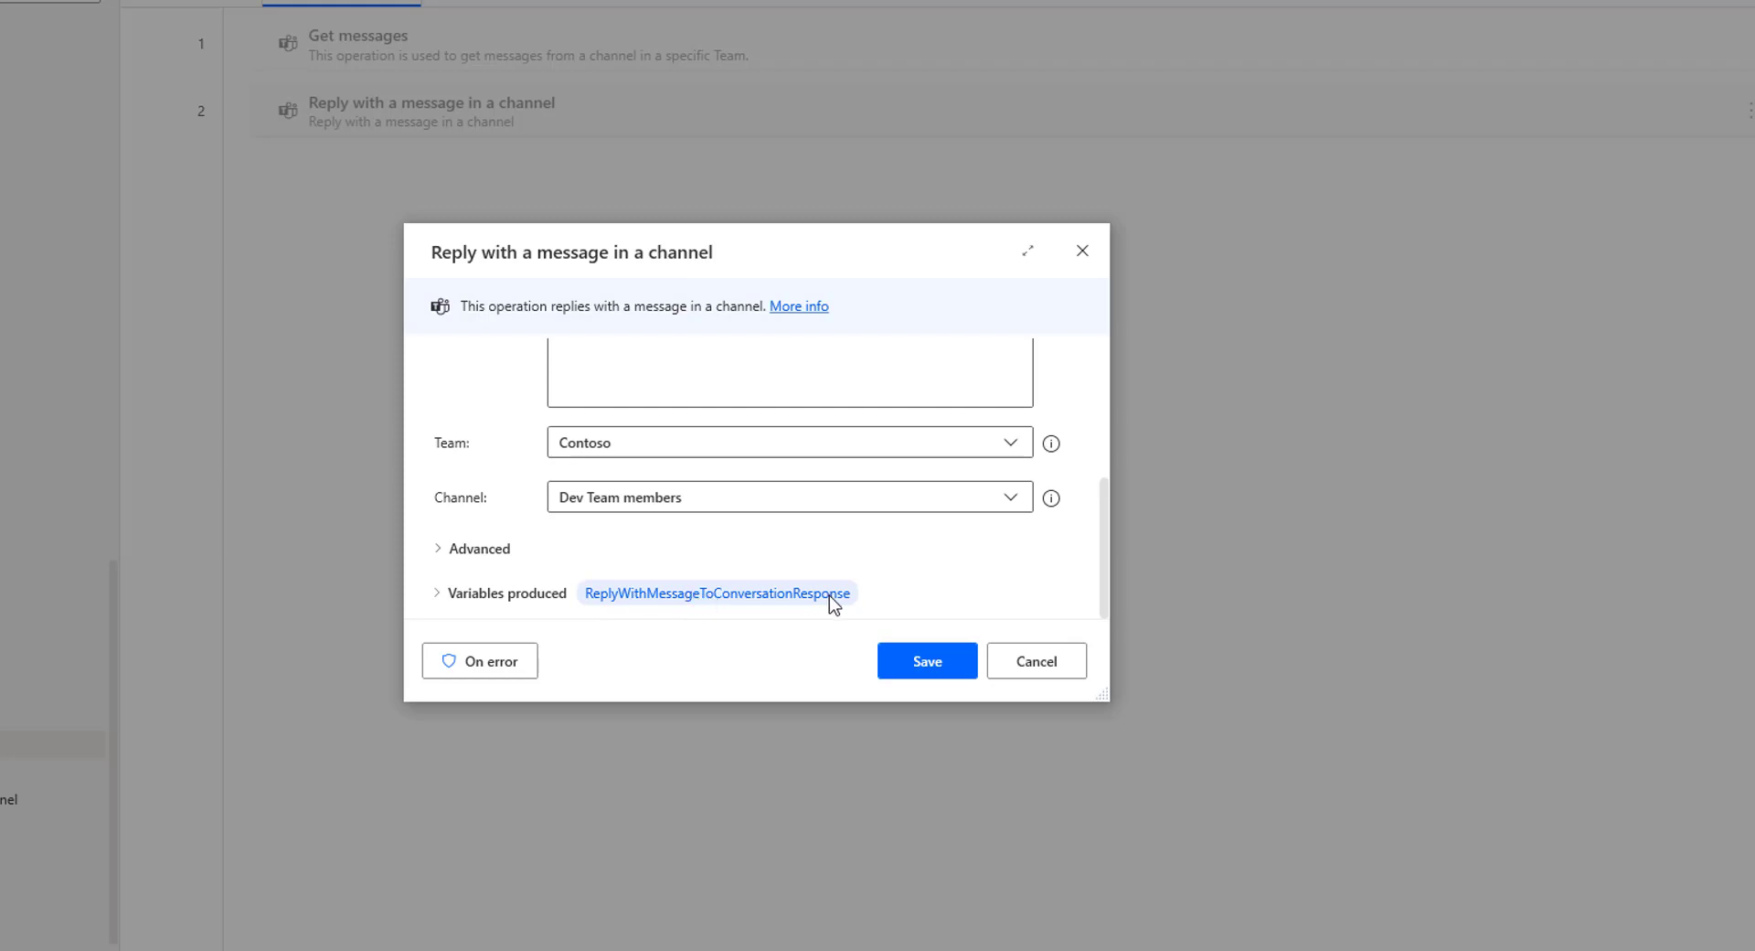
# - Enter "yz" as the Message ID and save the reply action
pyautogui.scroll(2, 842, 591)
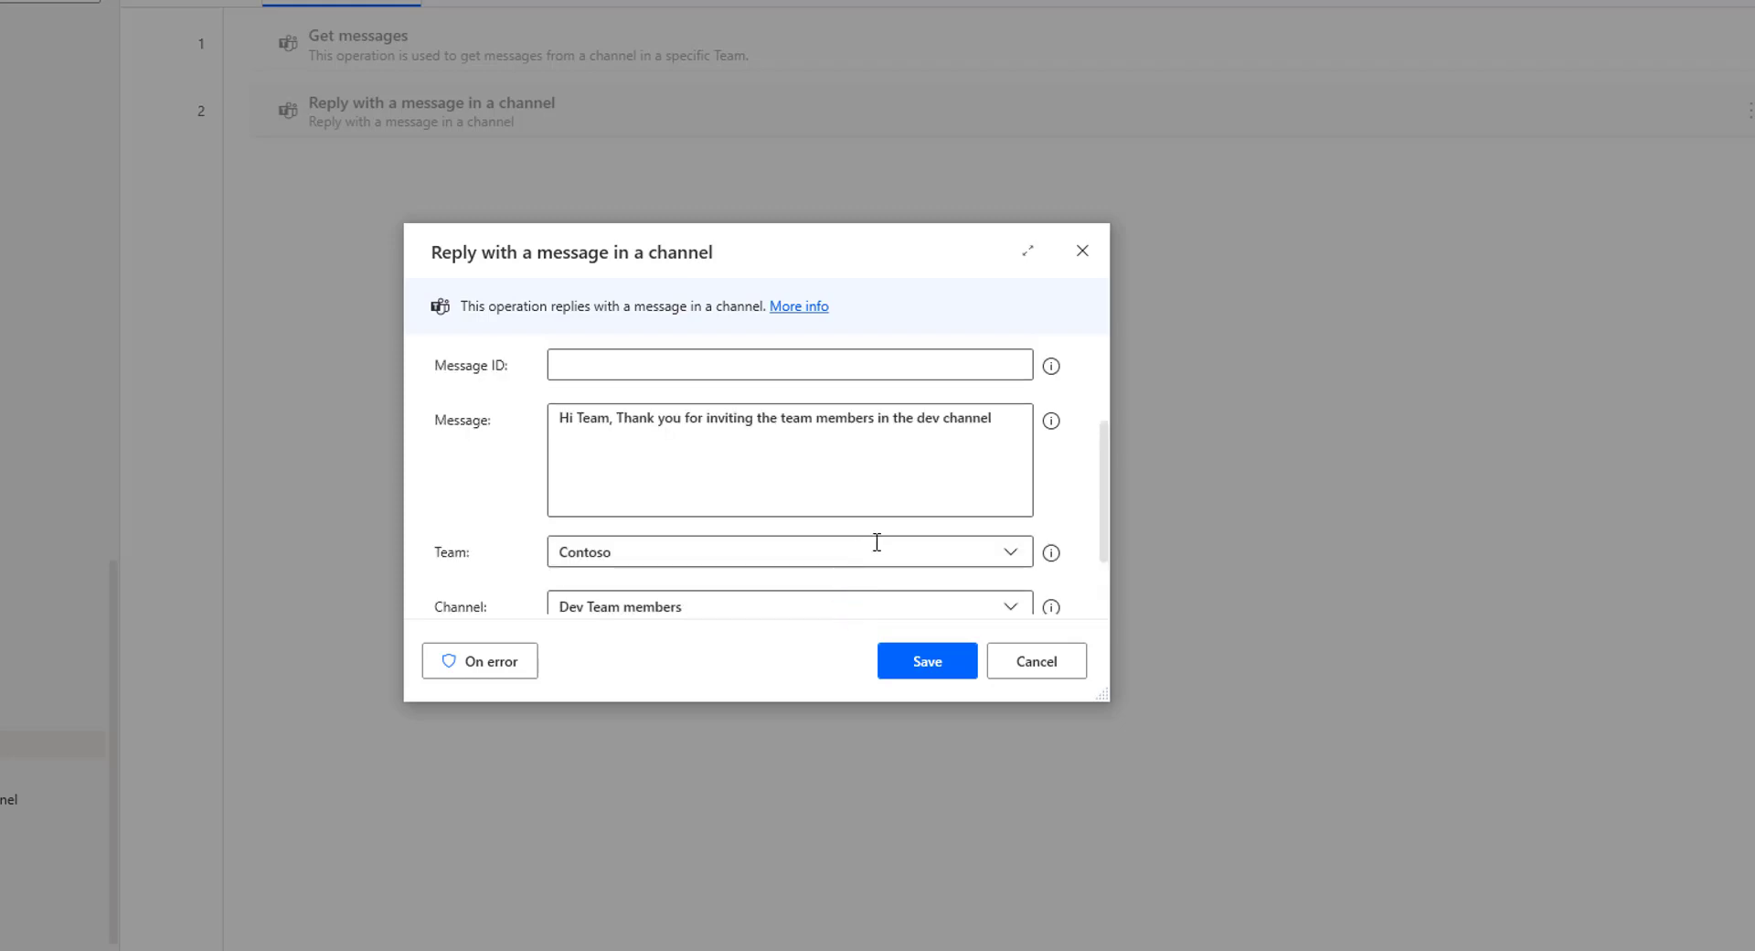
pyautogui.scroll(2, 850, 548)
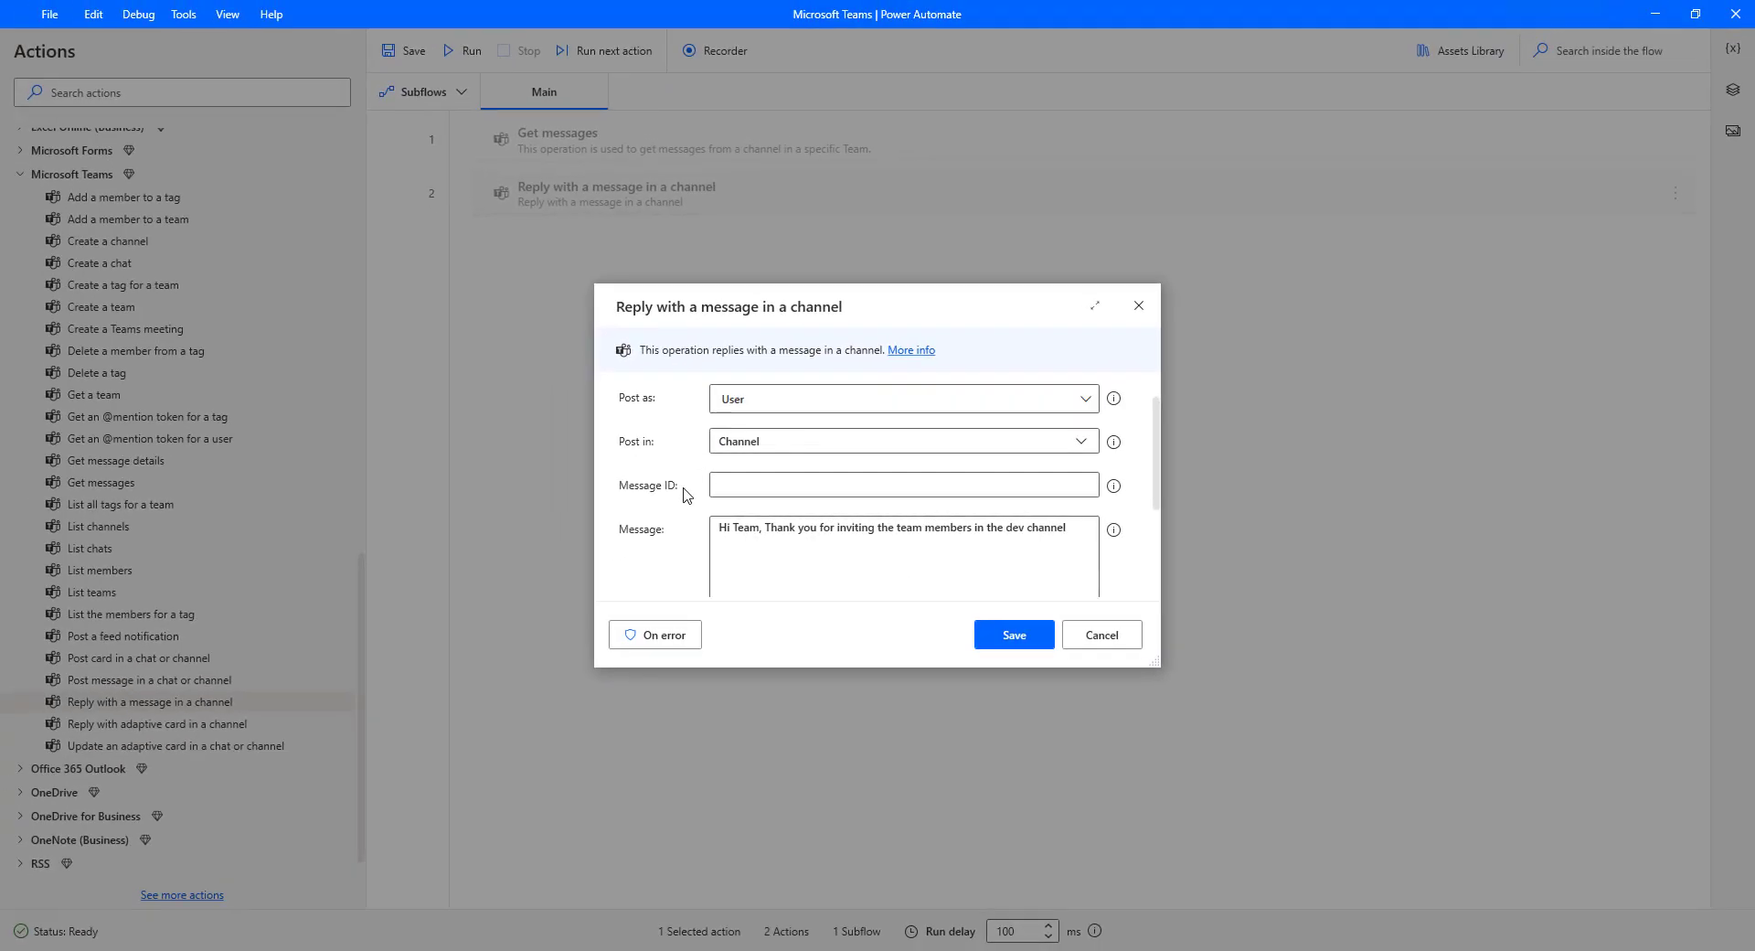
pyautogui.click(687, 491)
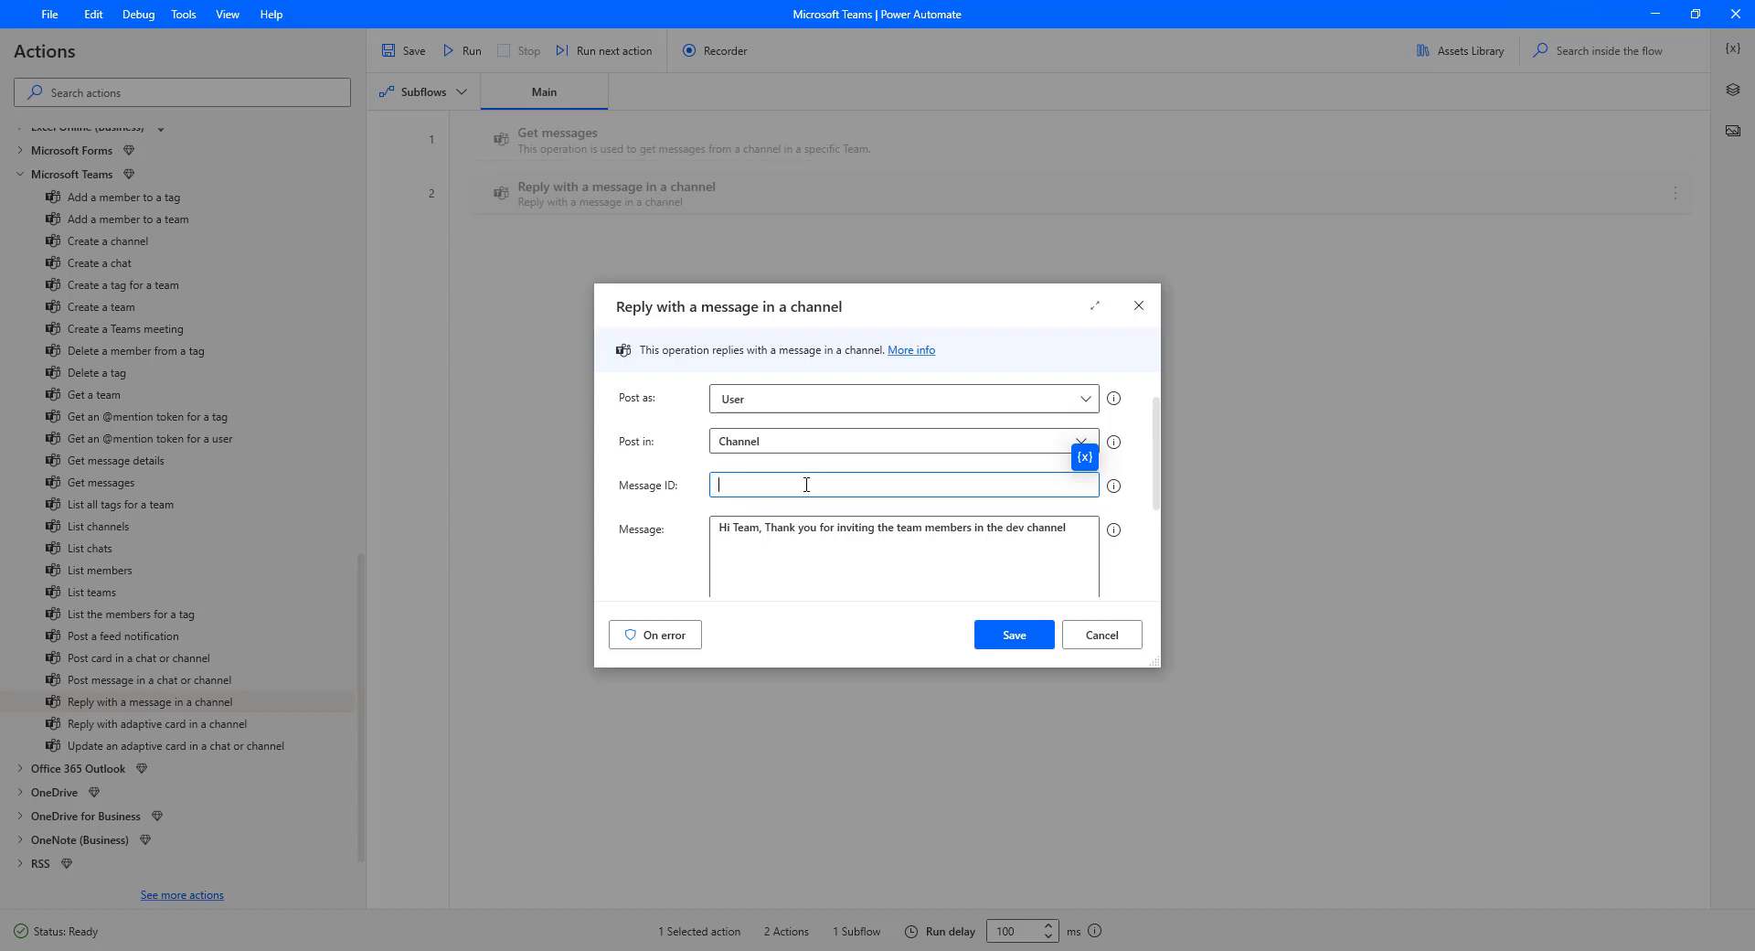
pyautogui.write('yz')
pyautogui.click(1033, 642)
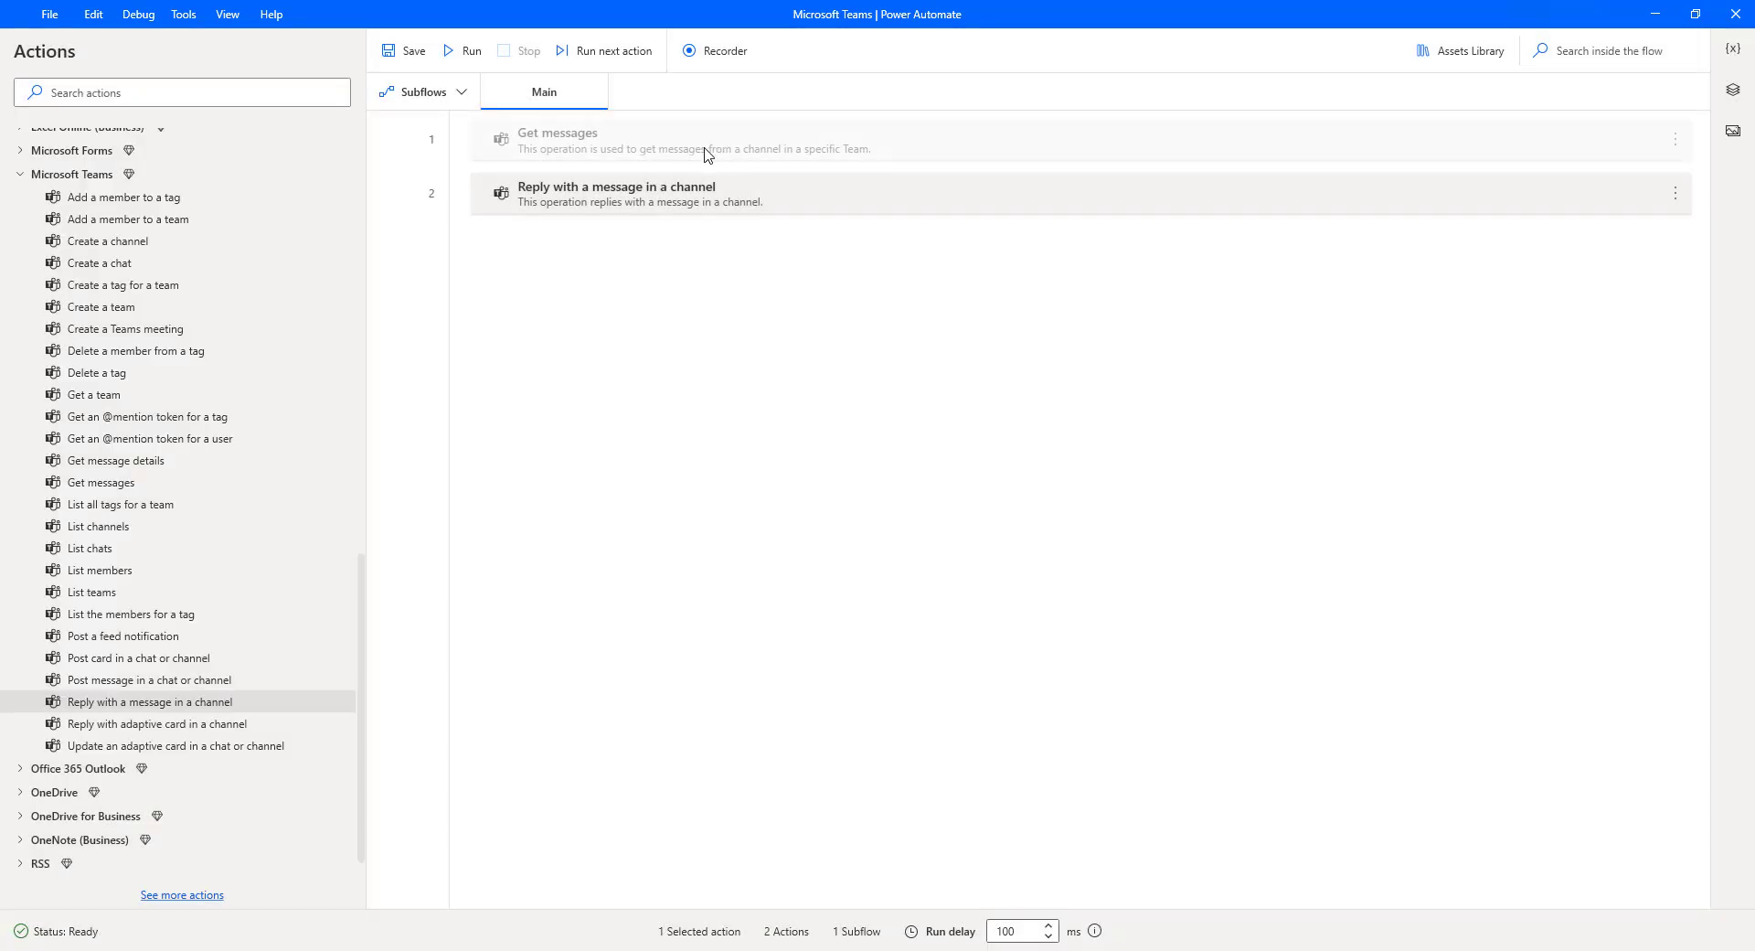
# - Enable the Get messages action and save it with Dev Team members as its channel
pyautogui.click(568, 156)
pyautogui.rightClick(568, 157)
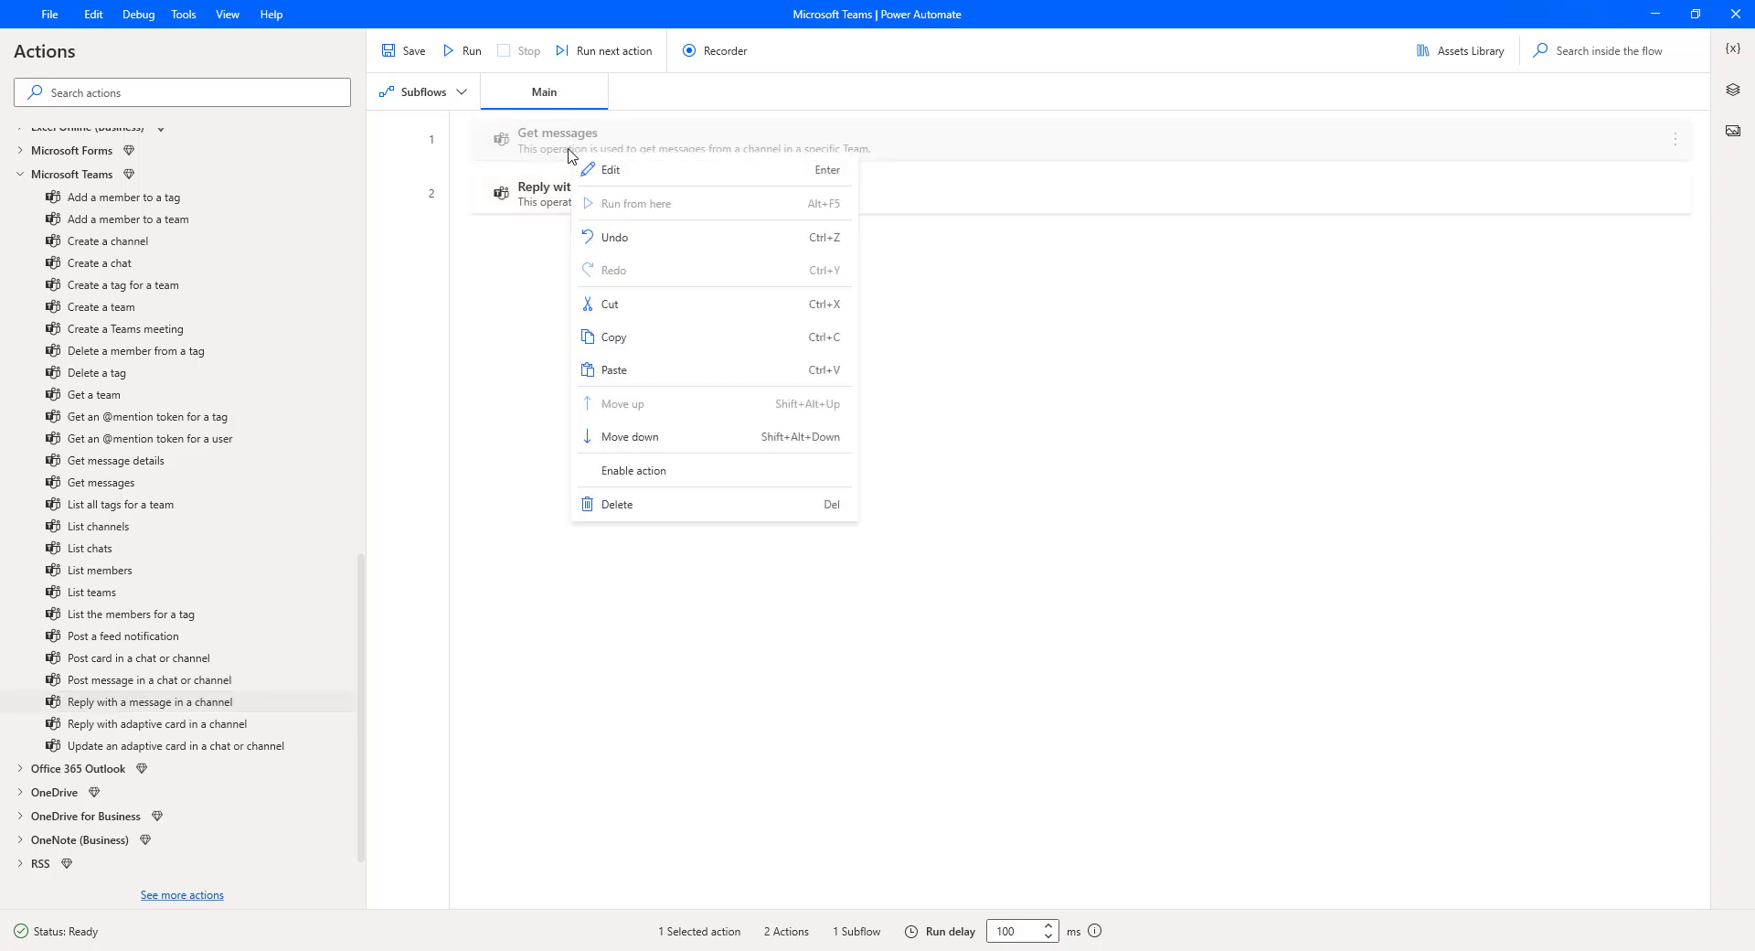
pyautogui.click(666, 469)
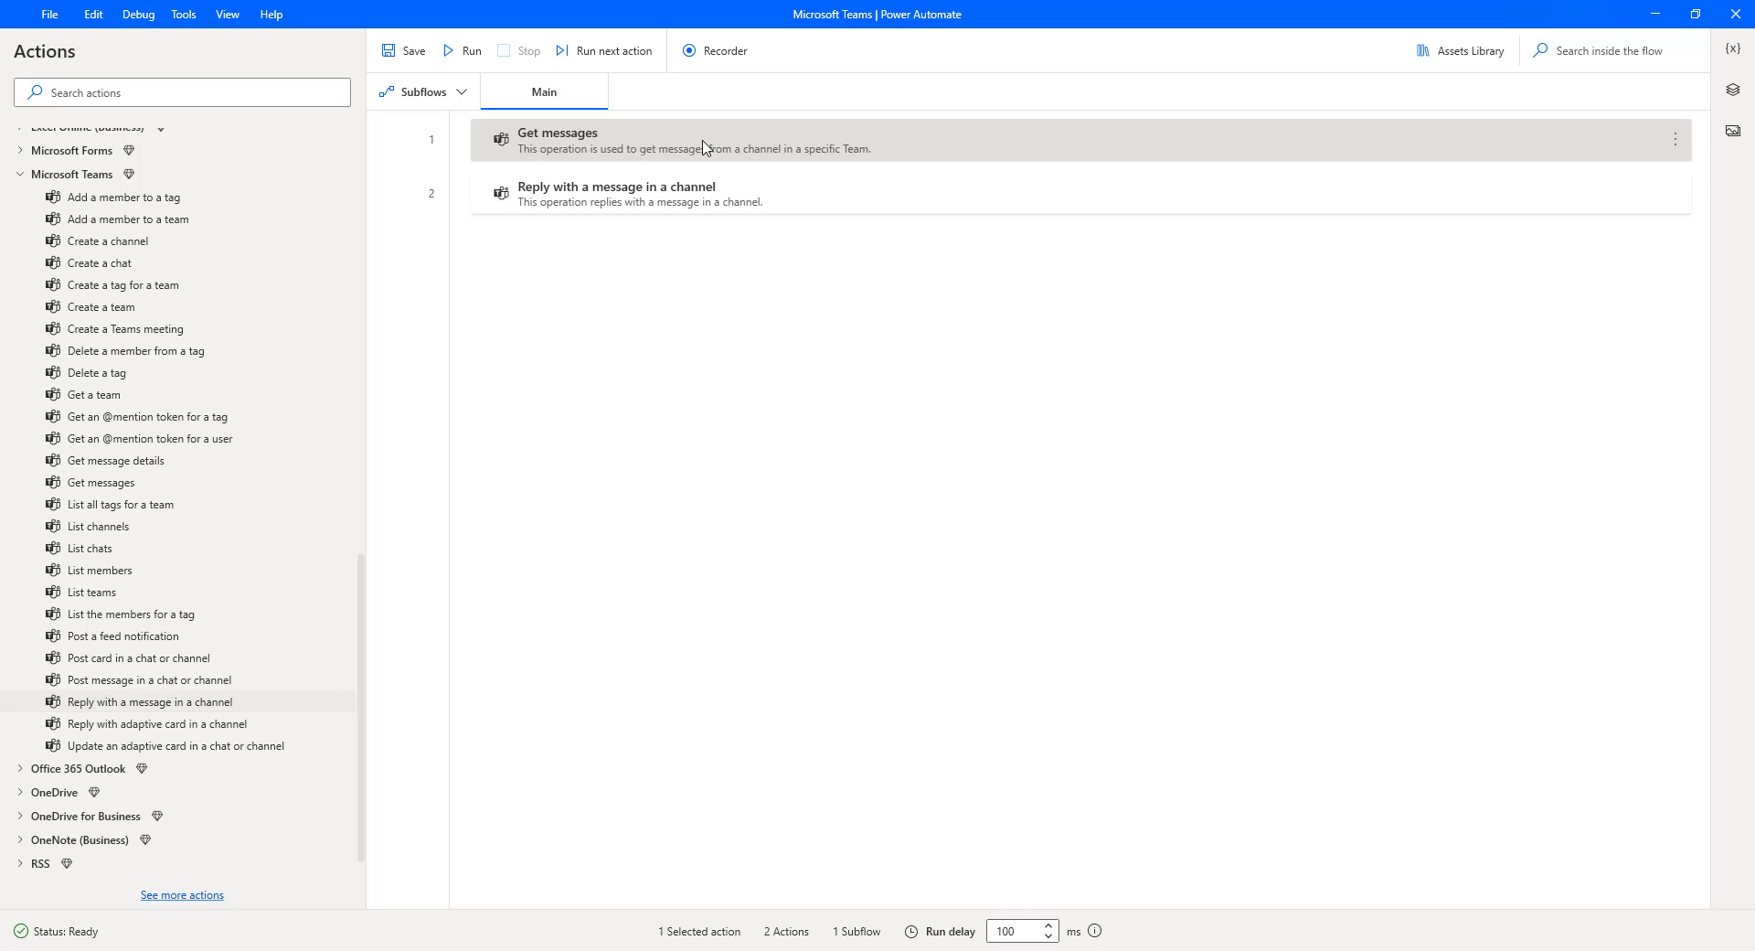
pyautogui.doubleClick(703, 146)
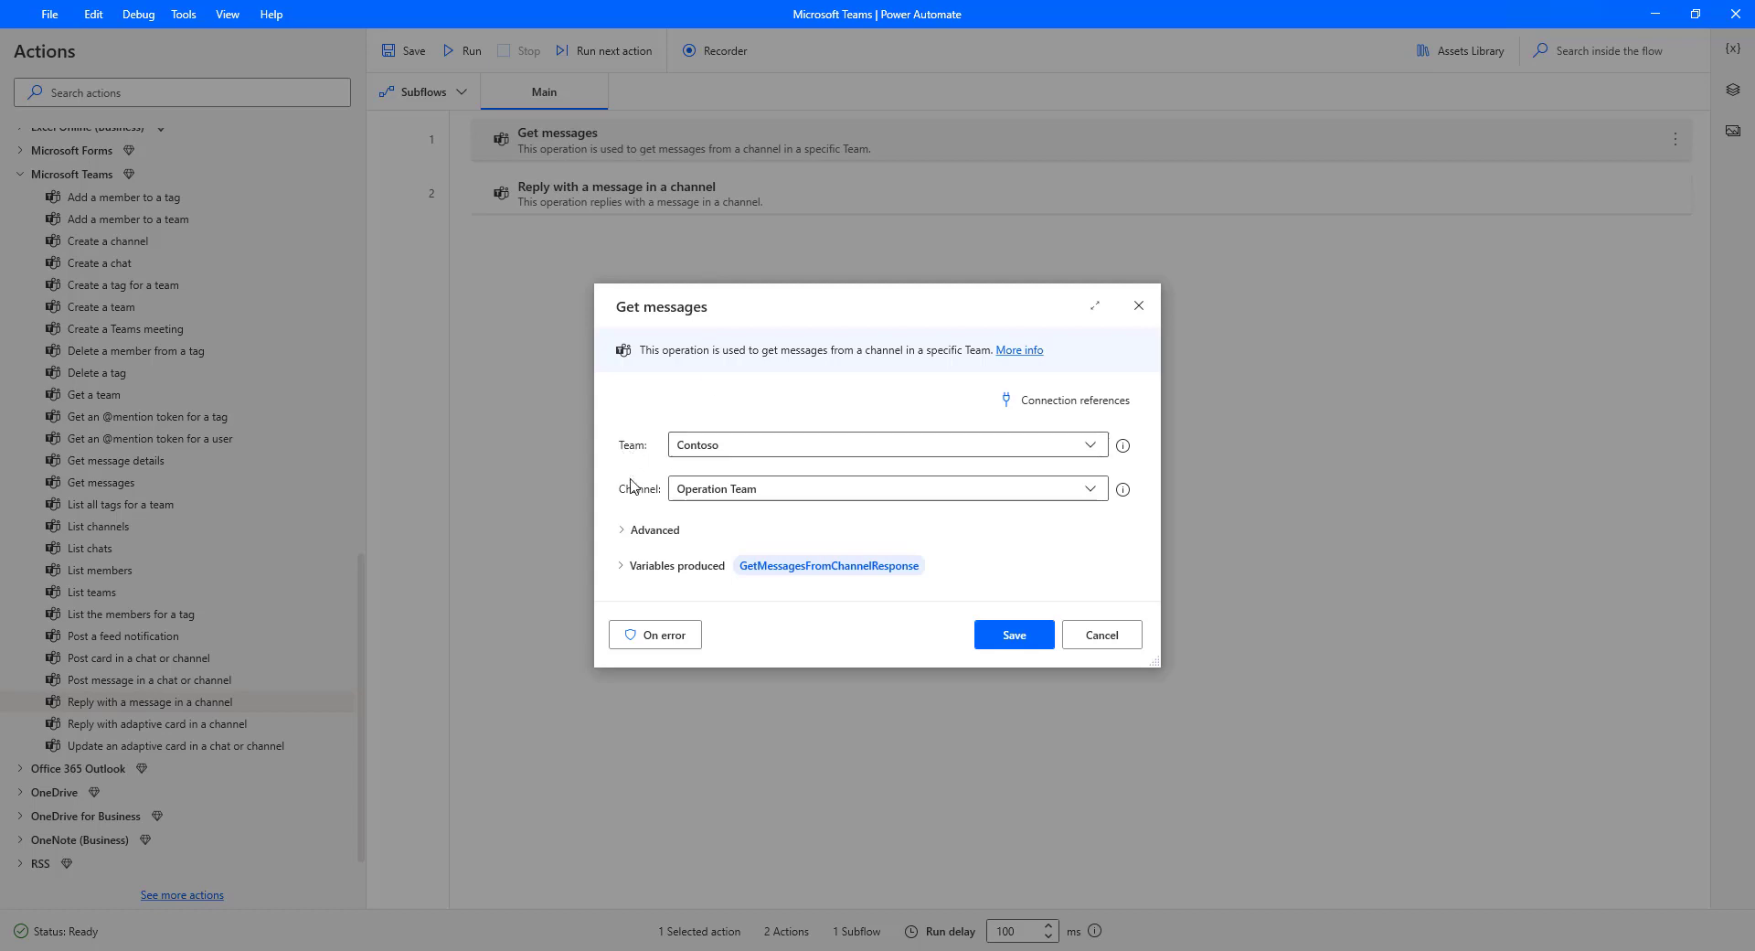
pyautogui.click(1094, 488)
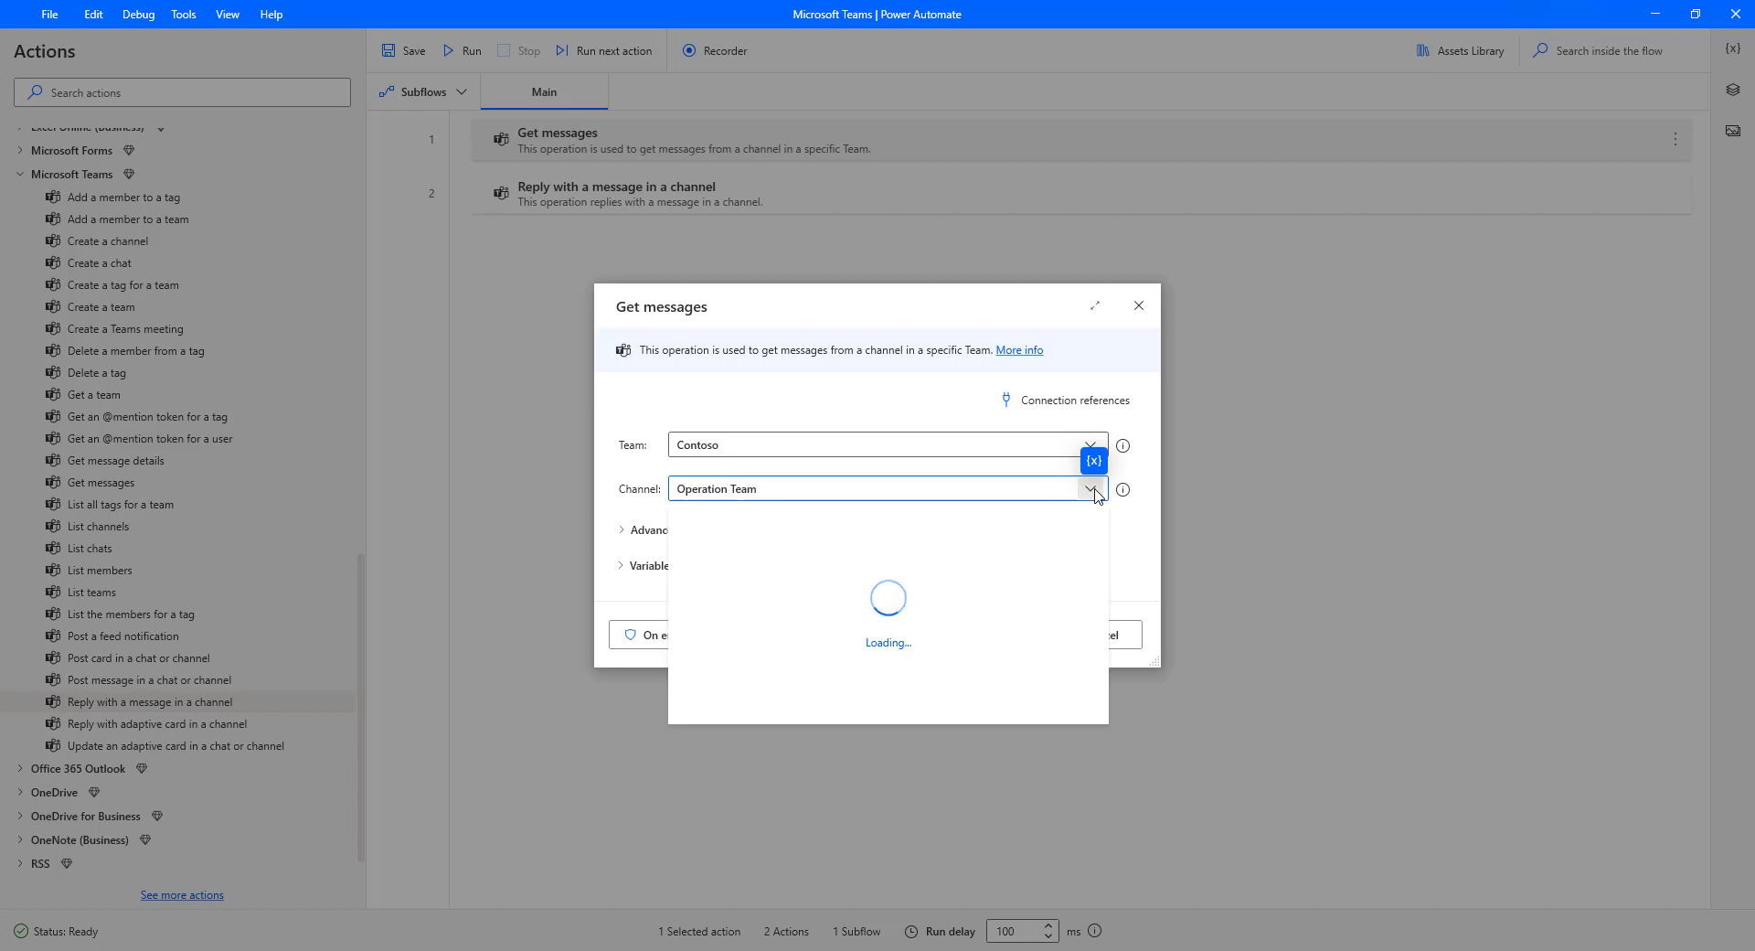
pyautogui.click(701, 569)
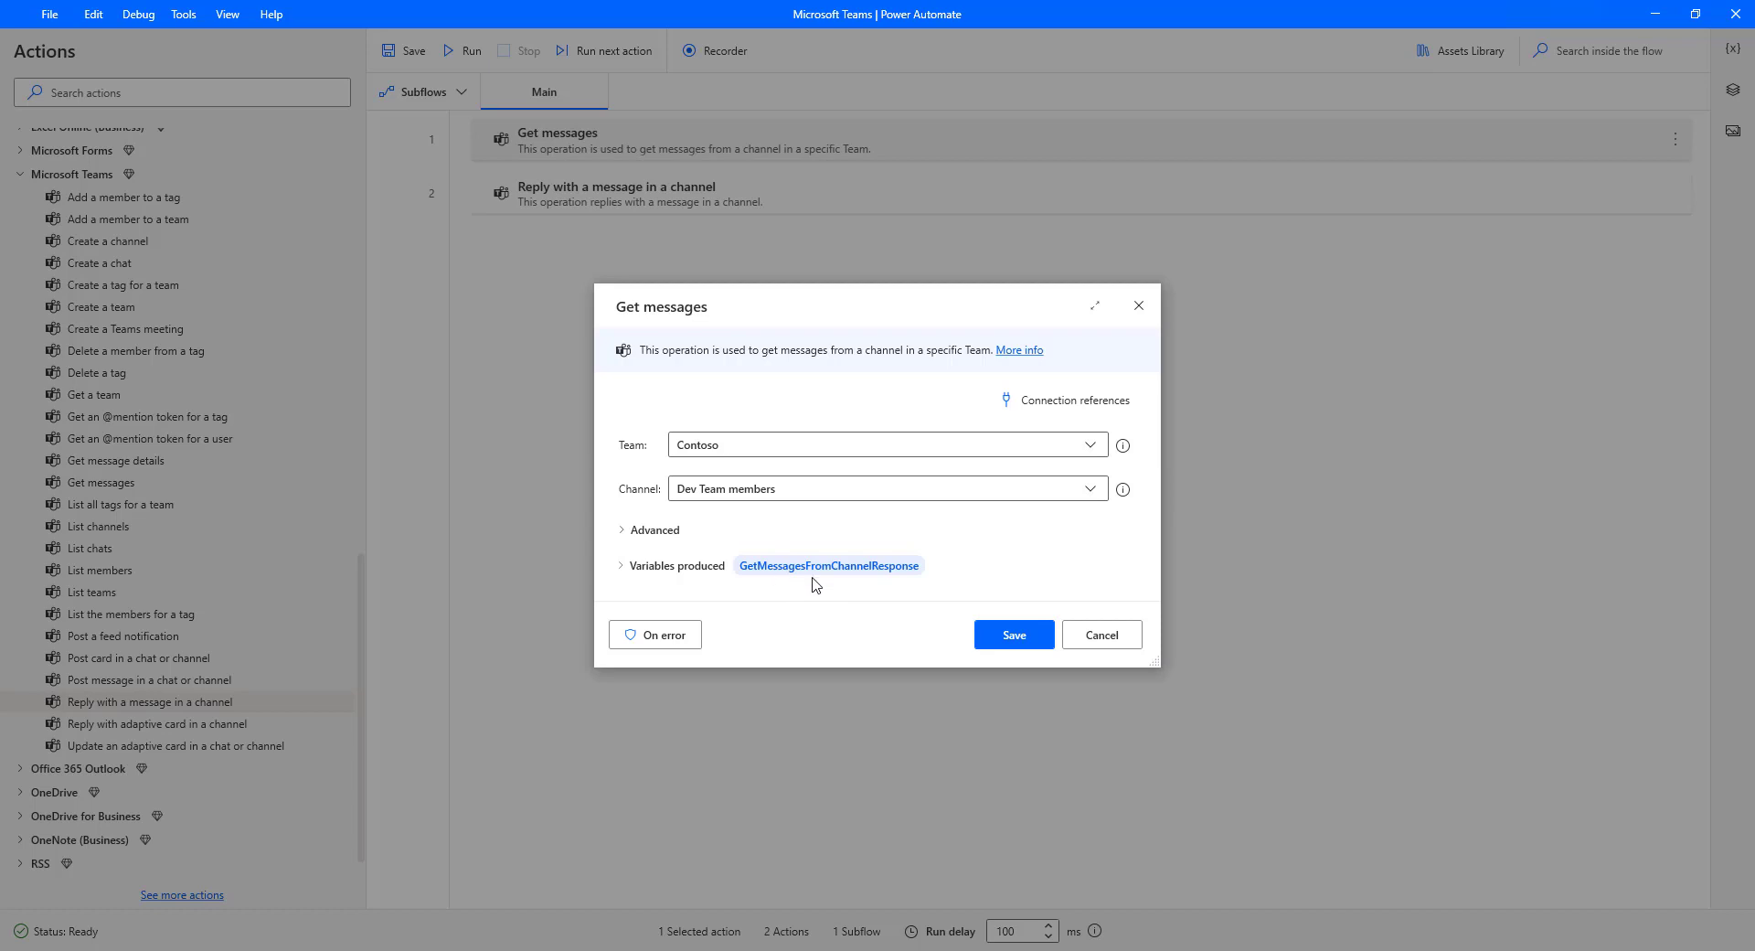
pyautogui.click(1025, 644)
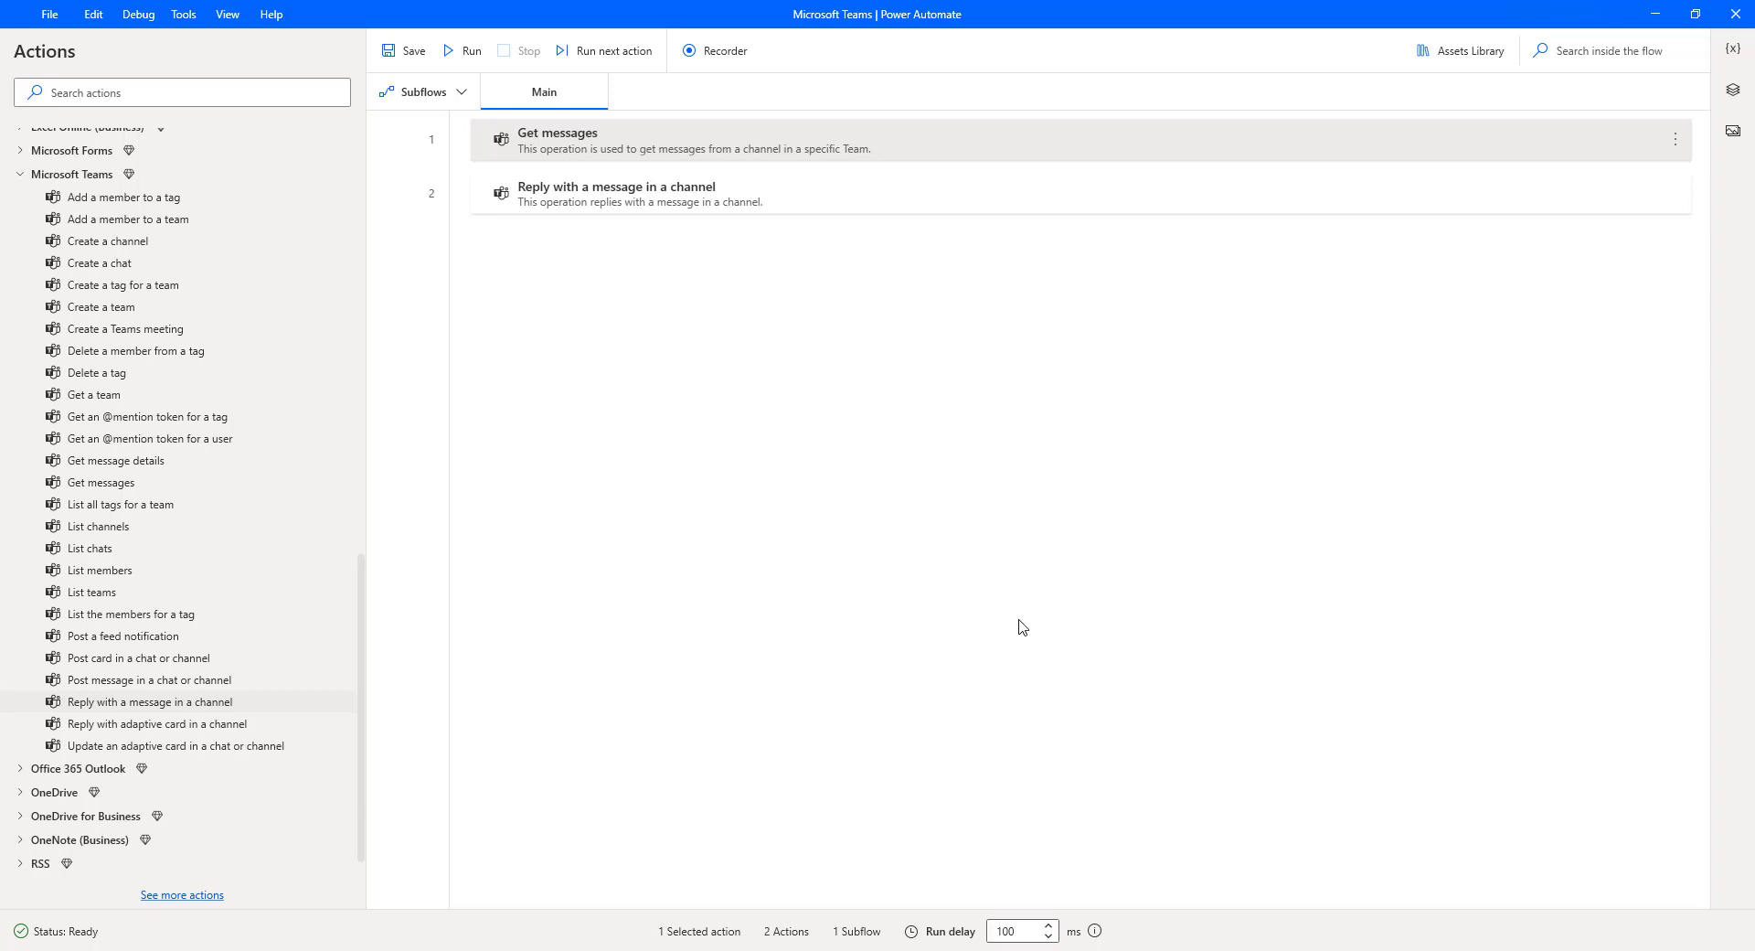
# - Find the For each loop action and insert it between Get messages and Reply with a message in a channel
pyautogui.click(113, 94)
pyautogui.write('f')
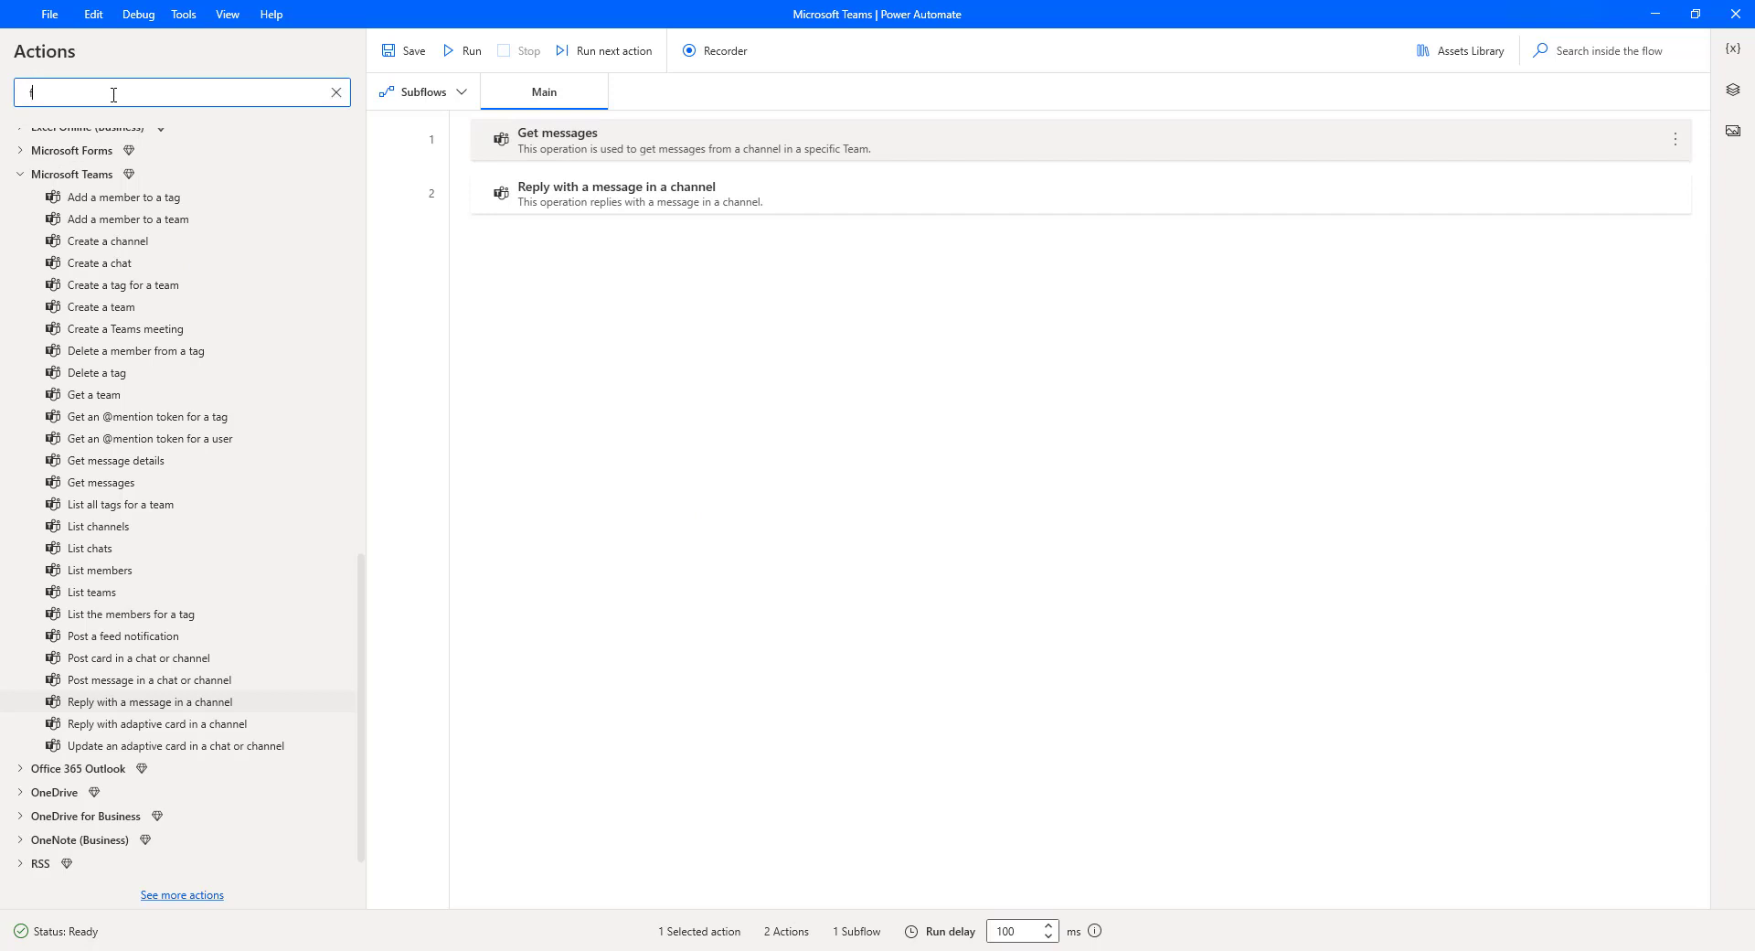
pyautogui.write('or each')
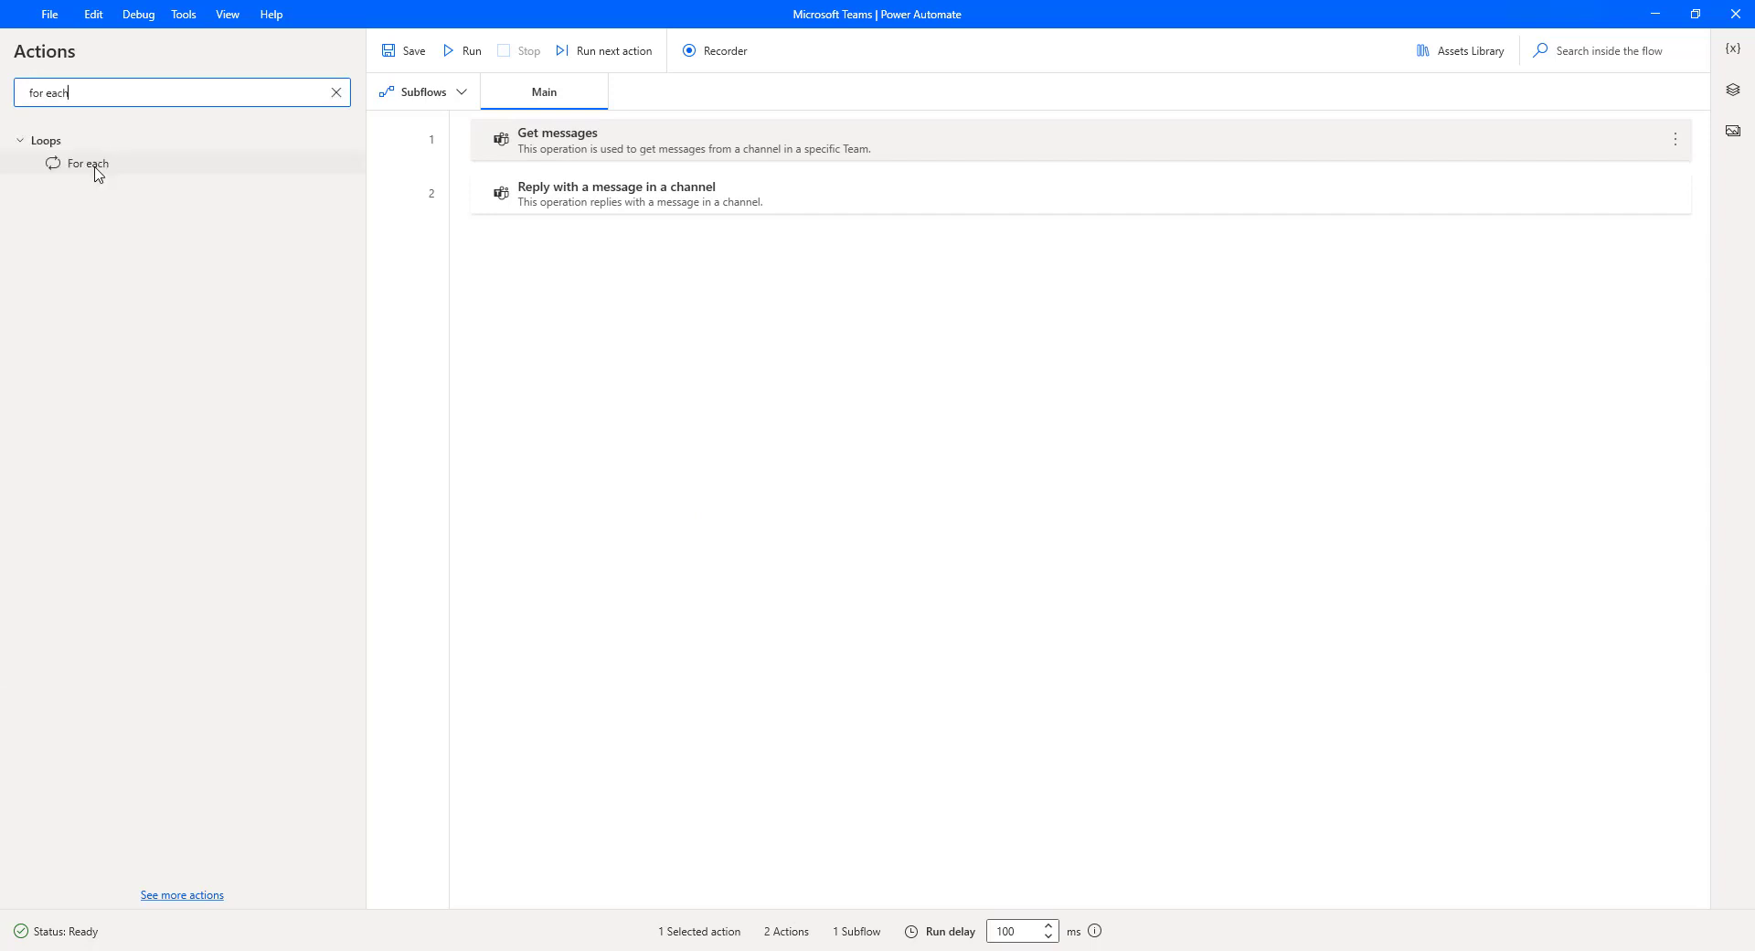
pyautogui.moveTo(98, 173); pyautogui.dragTo(431, 185)
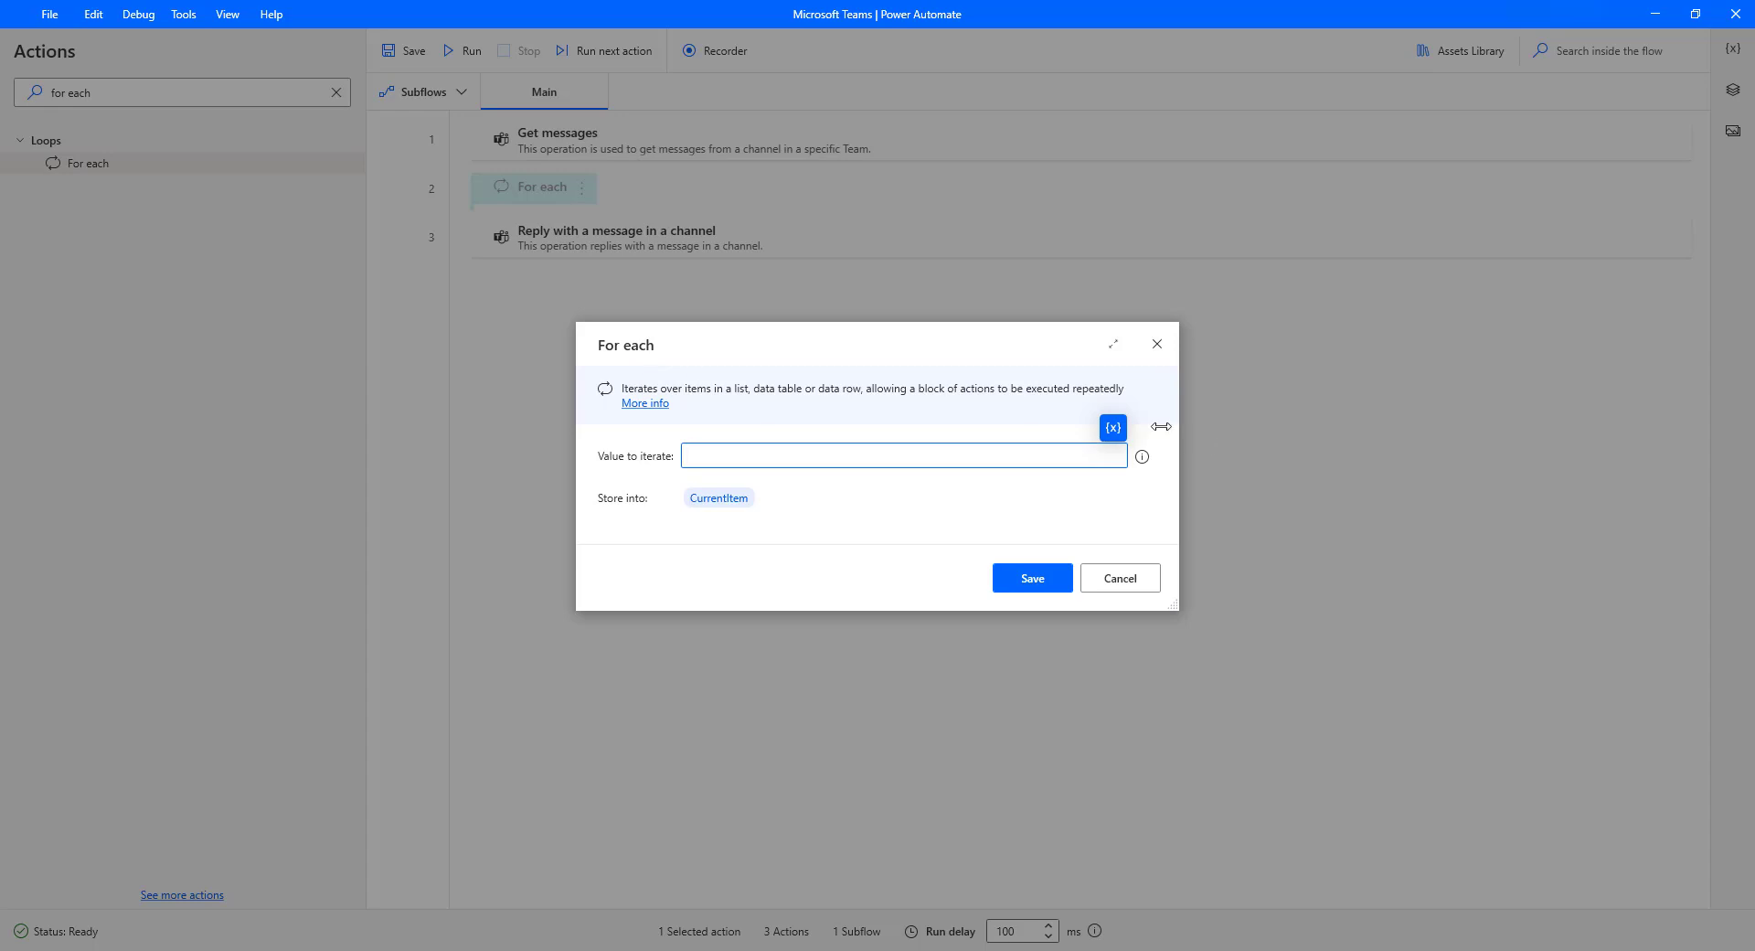
# - Set the For each loop's value to iterate to the value property of GetMessagesFromChannelResponse
pyautogui.click(1115, 431)
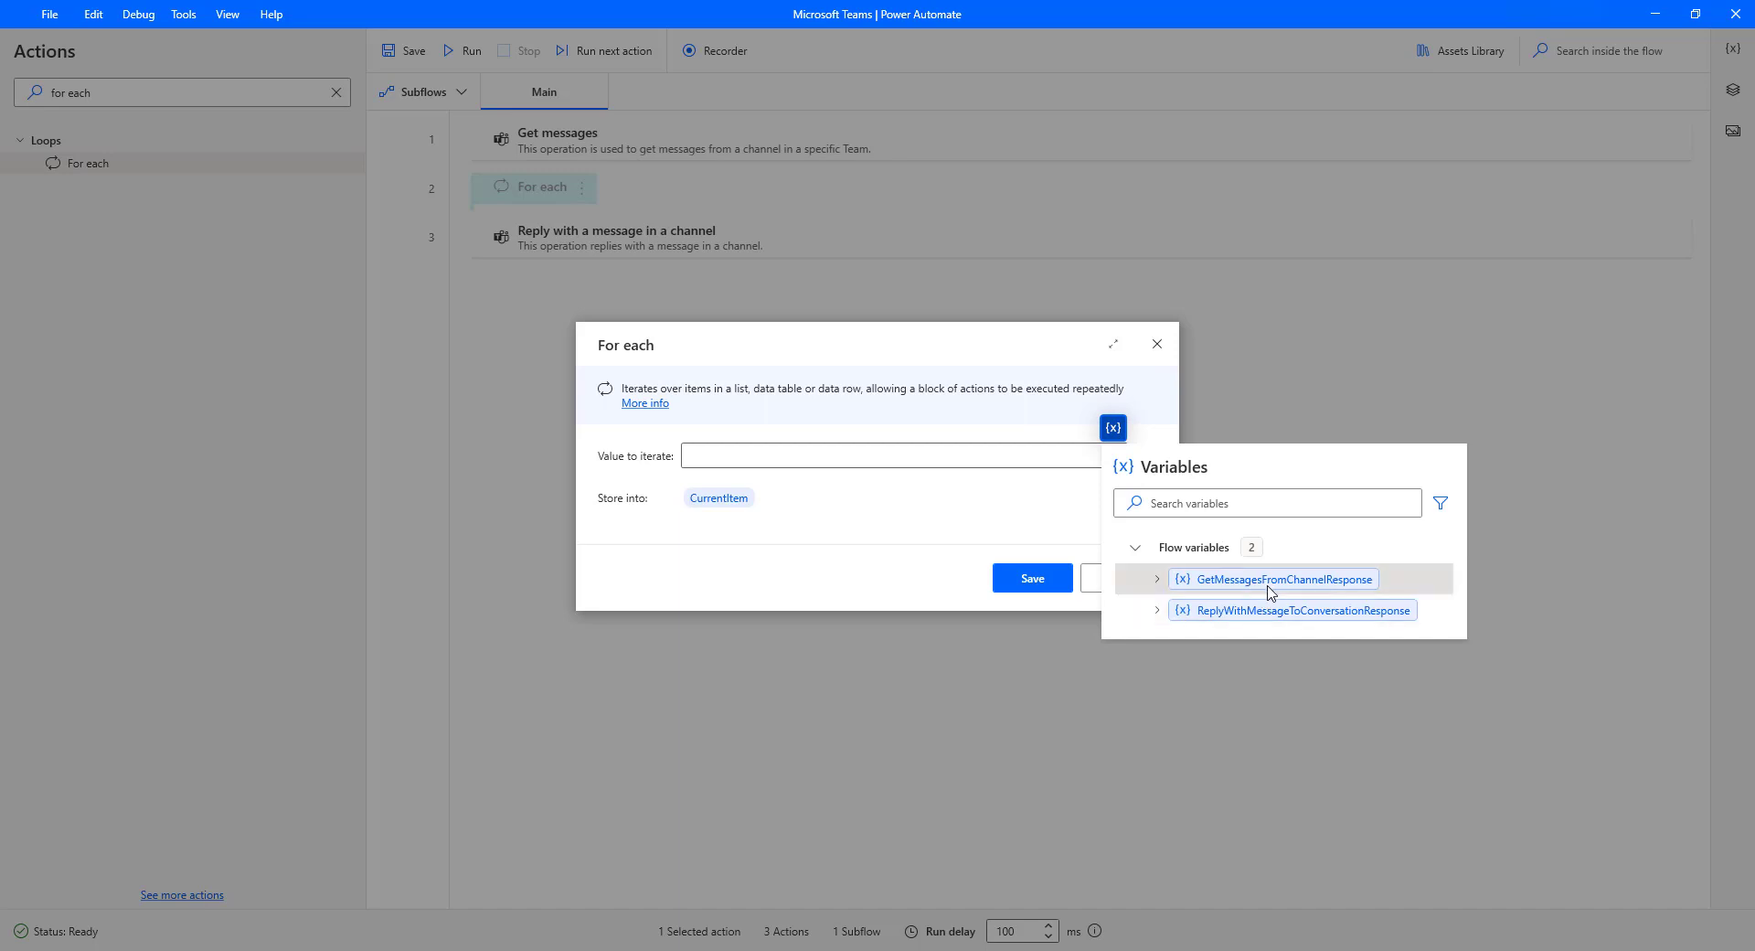
pyautogui.click(1158, 580)
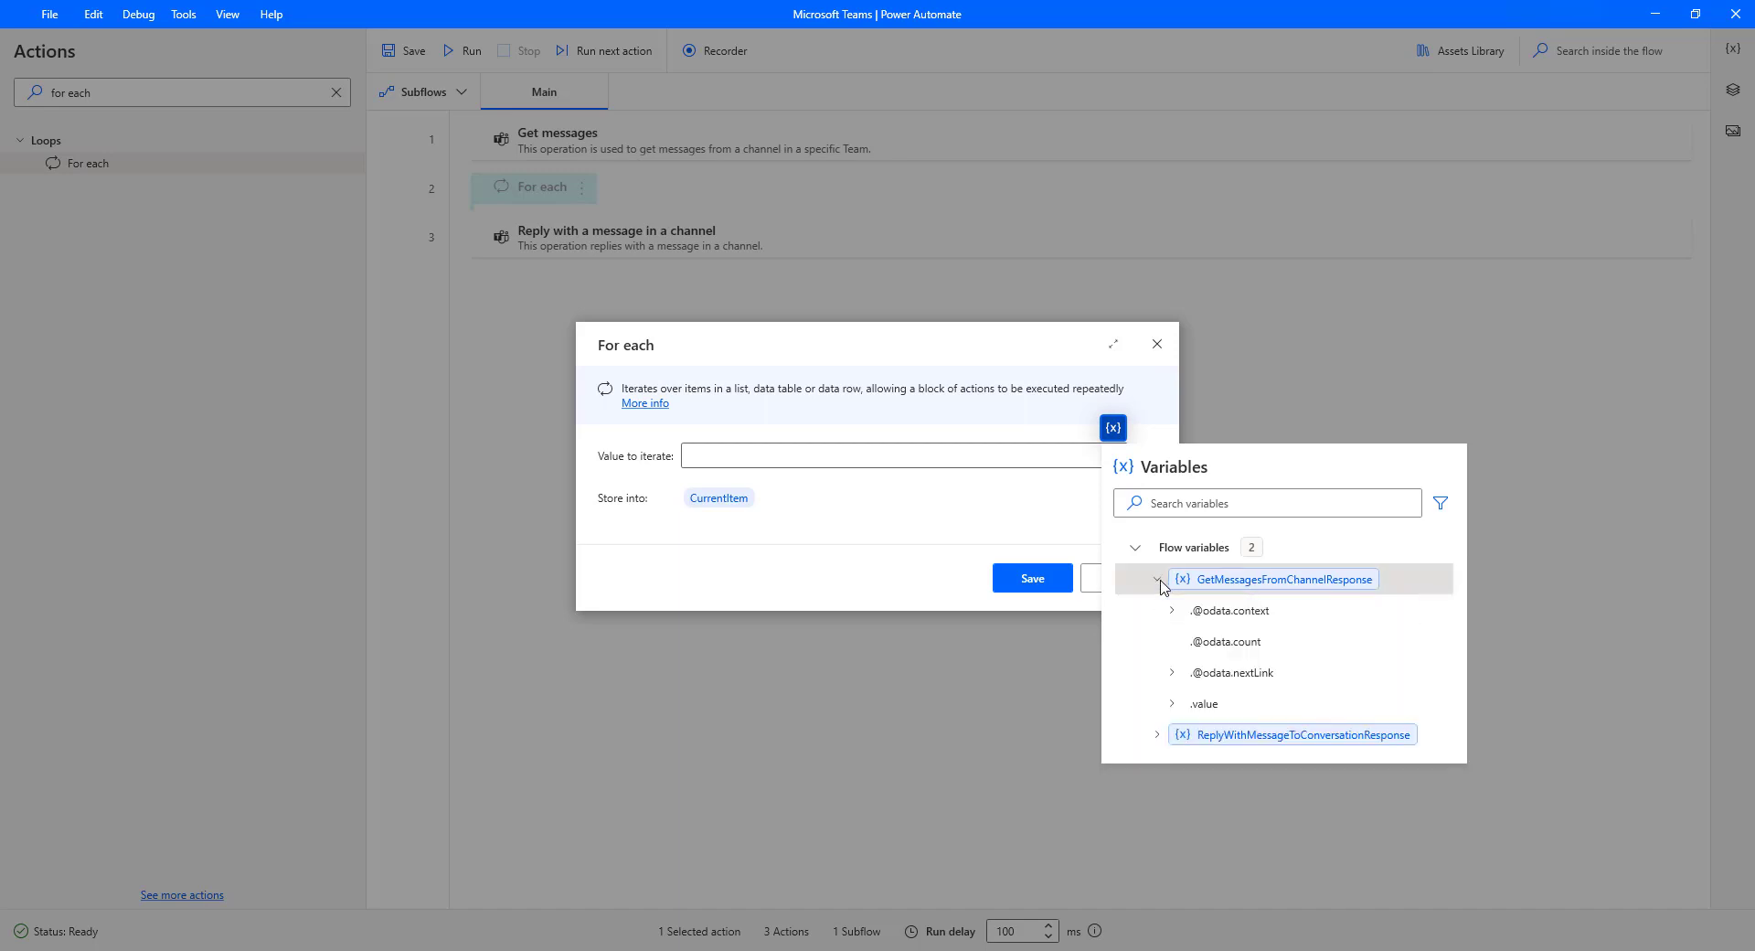
pyautogui.click(1204, 704)
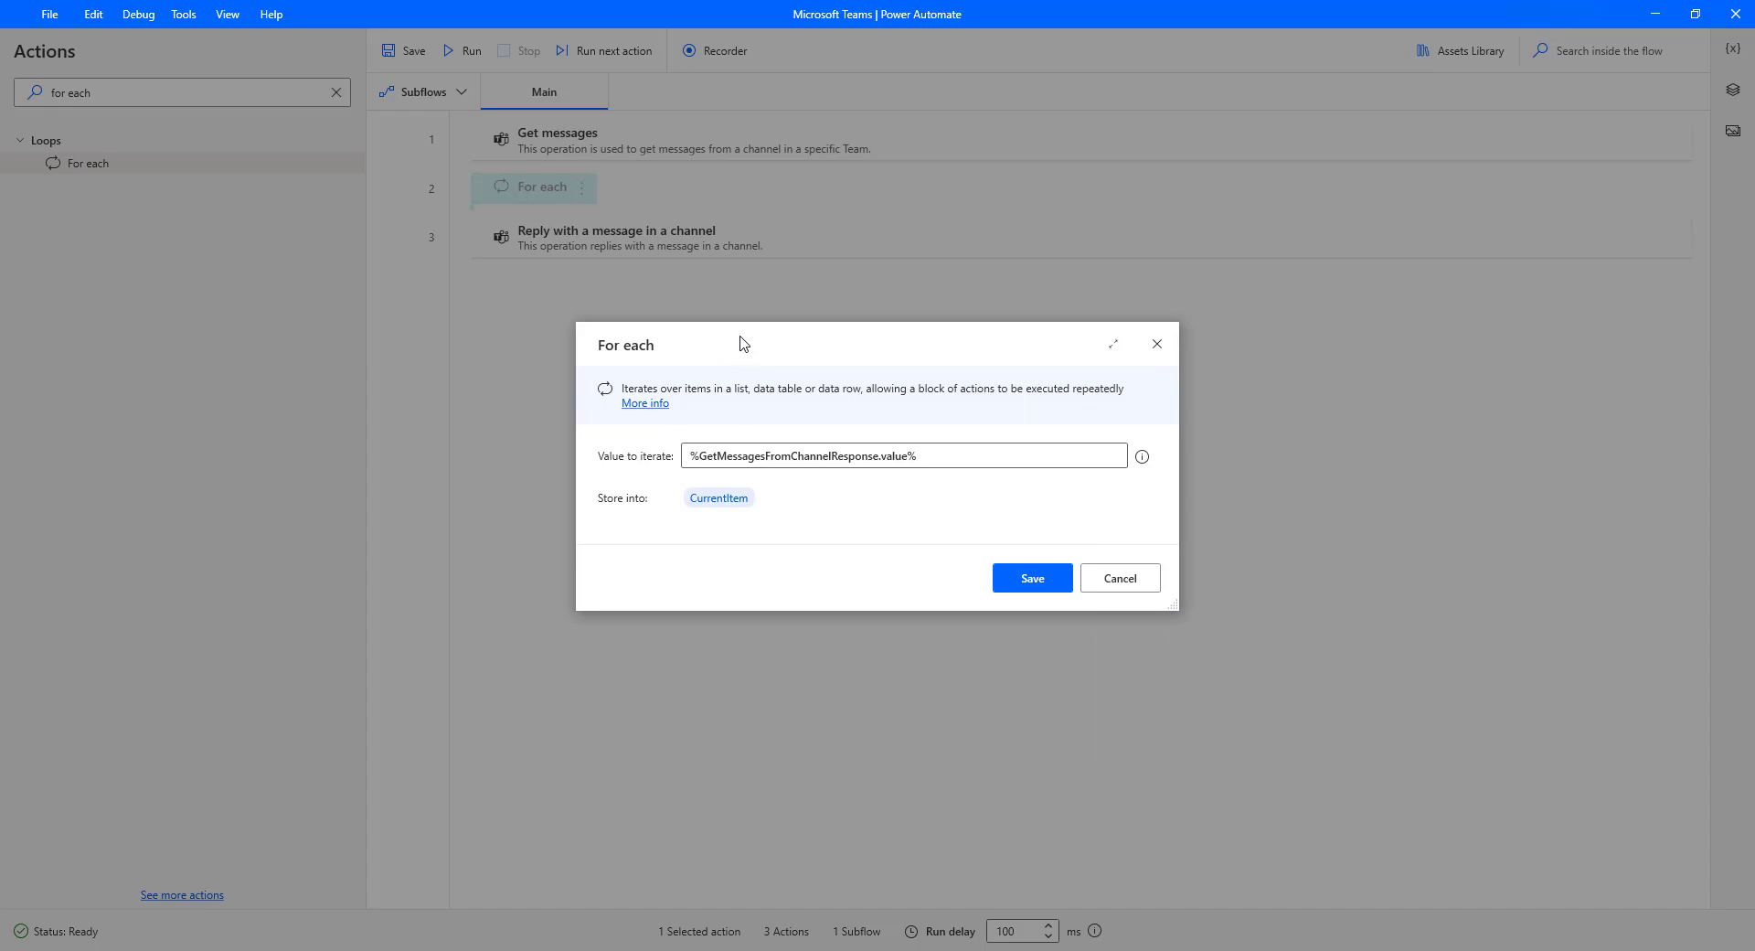
# - Rename the loop's stored variable to CurrentMessage and save the For each action
pyautogui.click(739, 508)
pyautogui.click(729, 499)
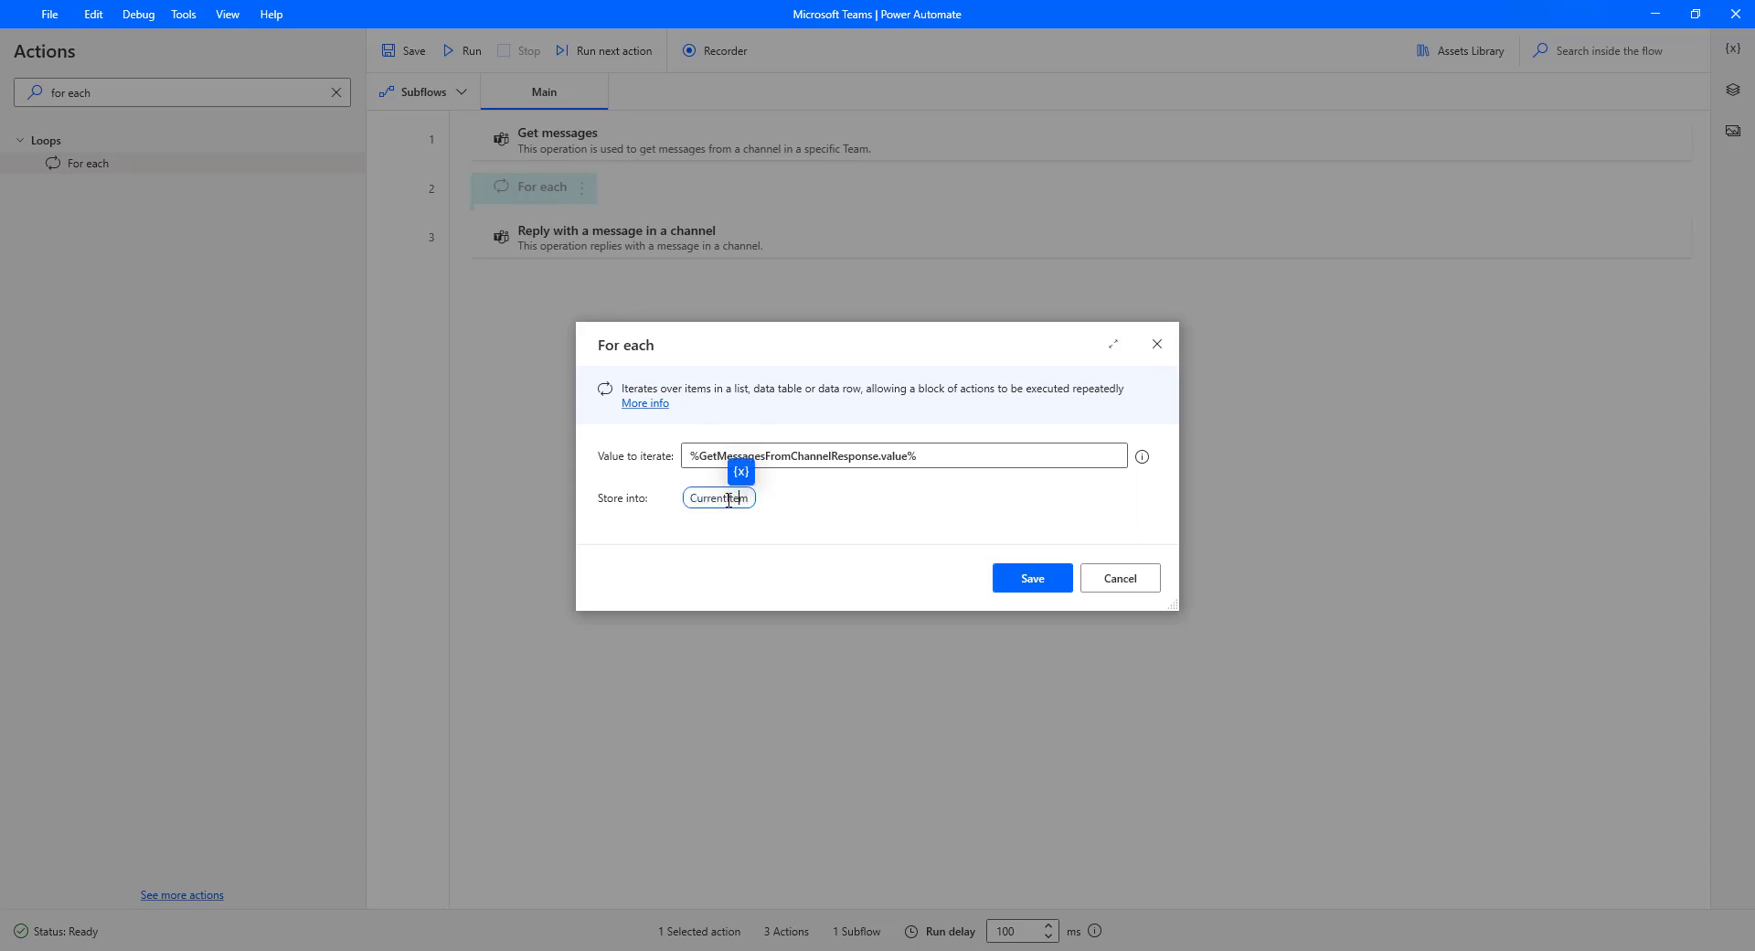
pyautogui.press('Delete')
pyautogui.press('Delete')
pyautogui.press('Delete')
pyautogui.press('Delete')
pyautogui.write('Message')
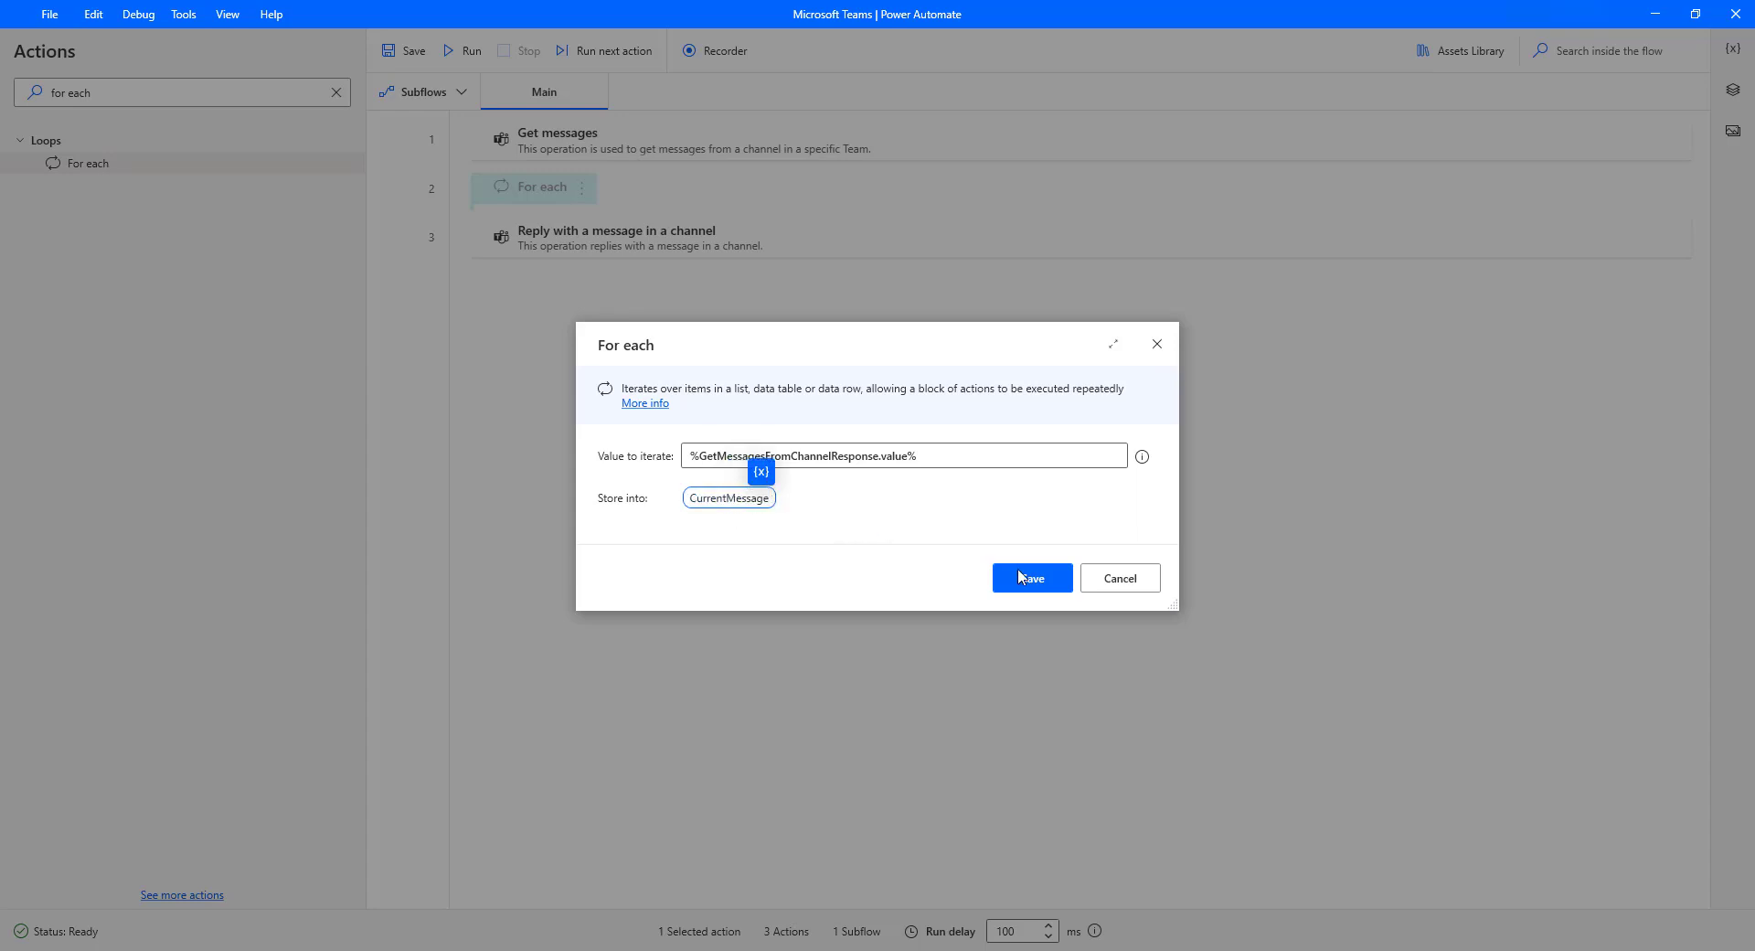
pyautogui.click(1030, 583)
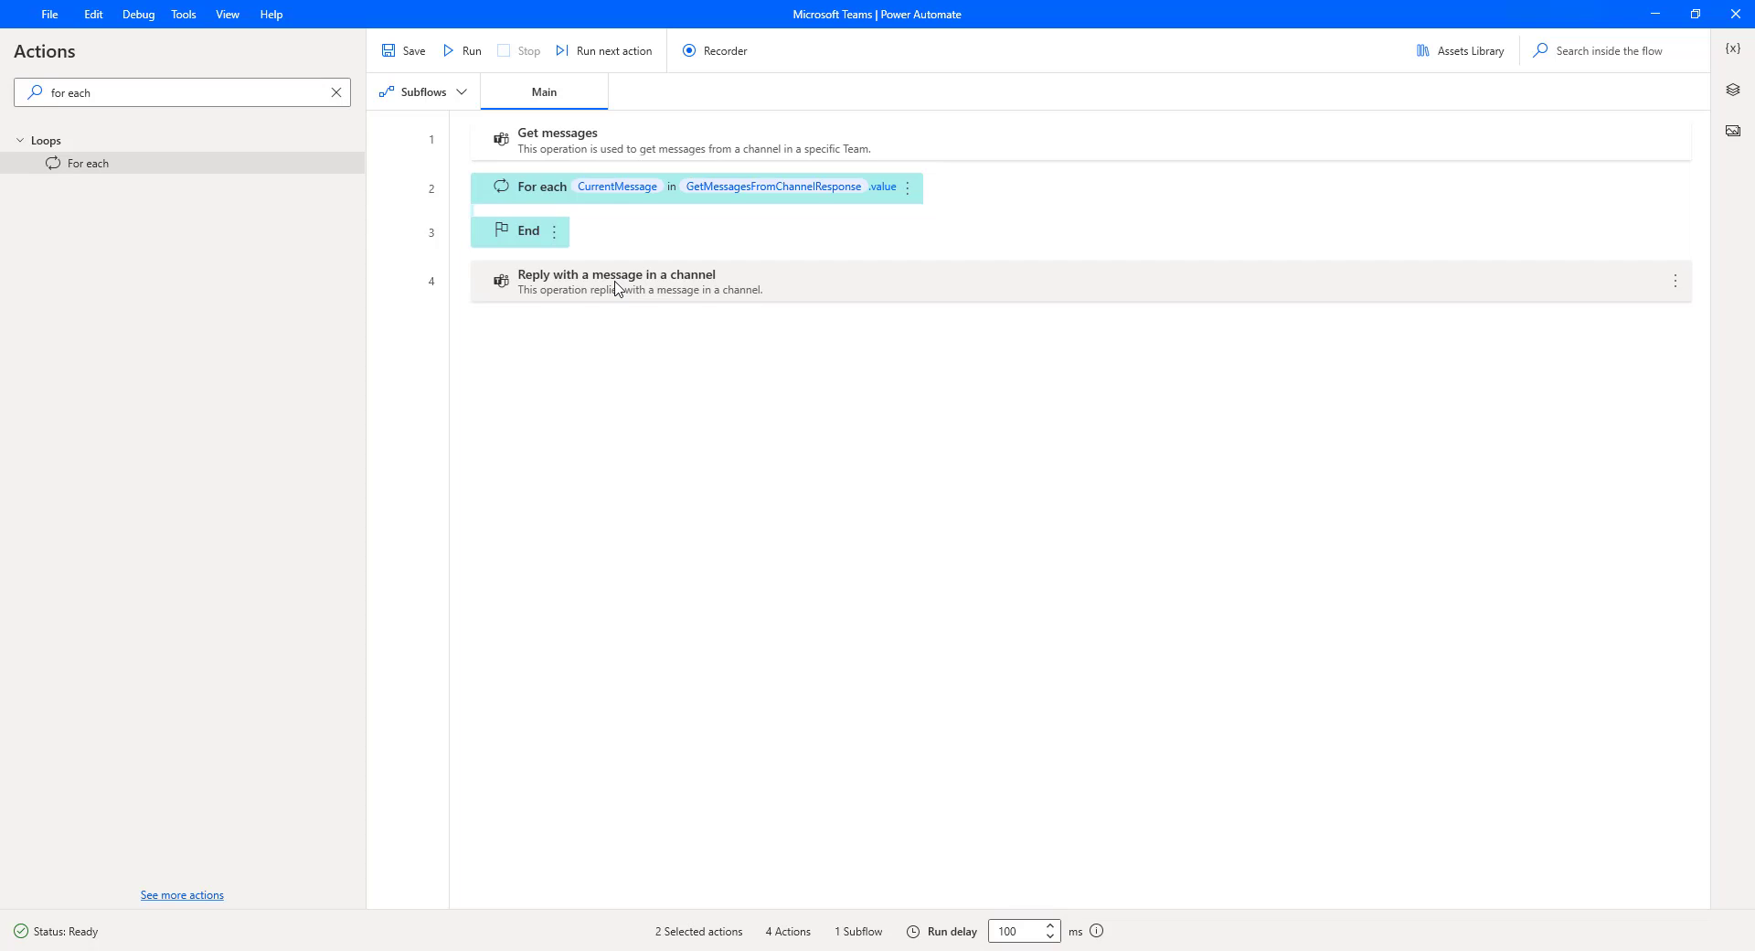
# - Move the Reply with a message in a channel action into the loop and save it with %CurrentMessage.id% as its Message ID
pyautogui.moveTo(616, 288); pyautogui.dragTo(628, 229)
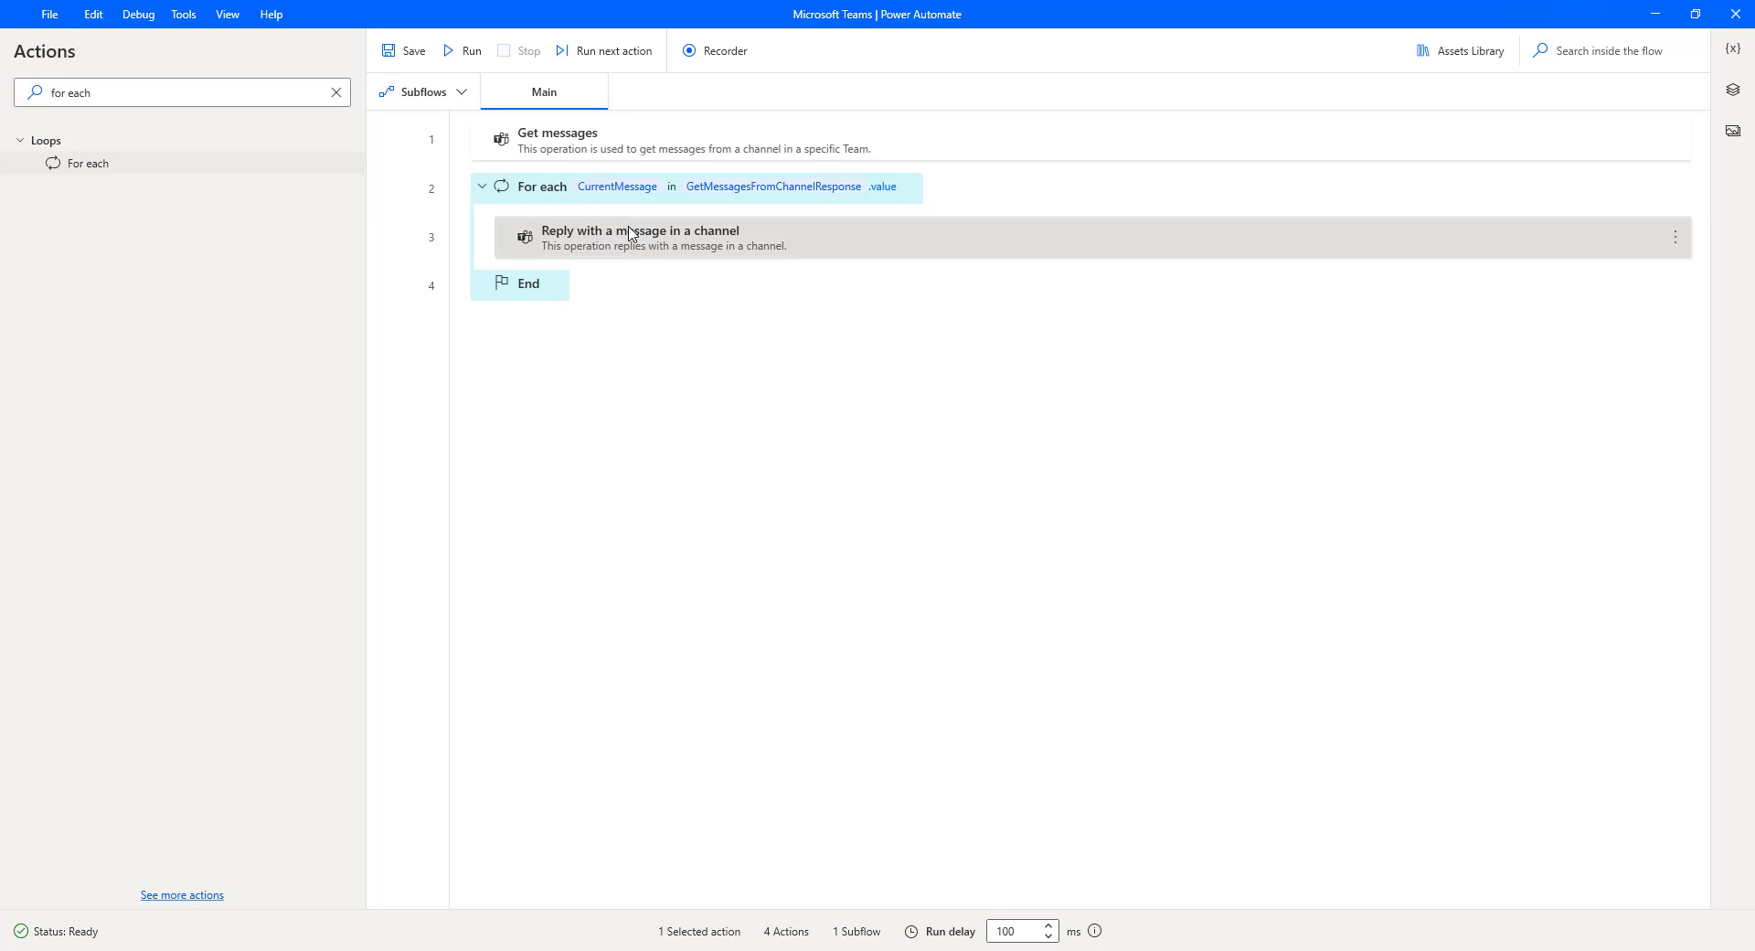
pyautogui.doubleClick(629, 233)
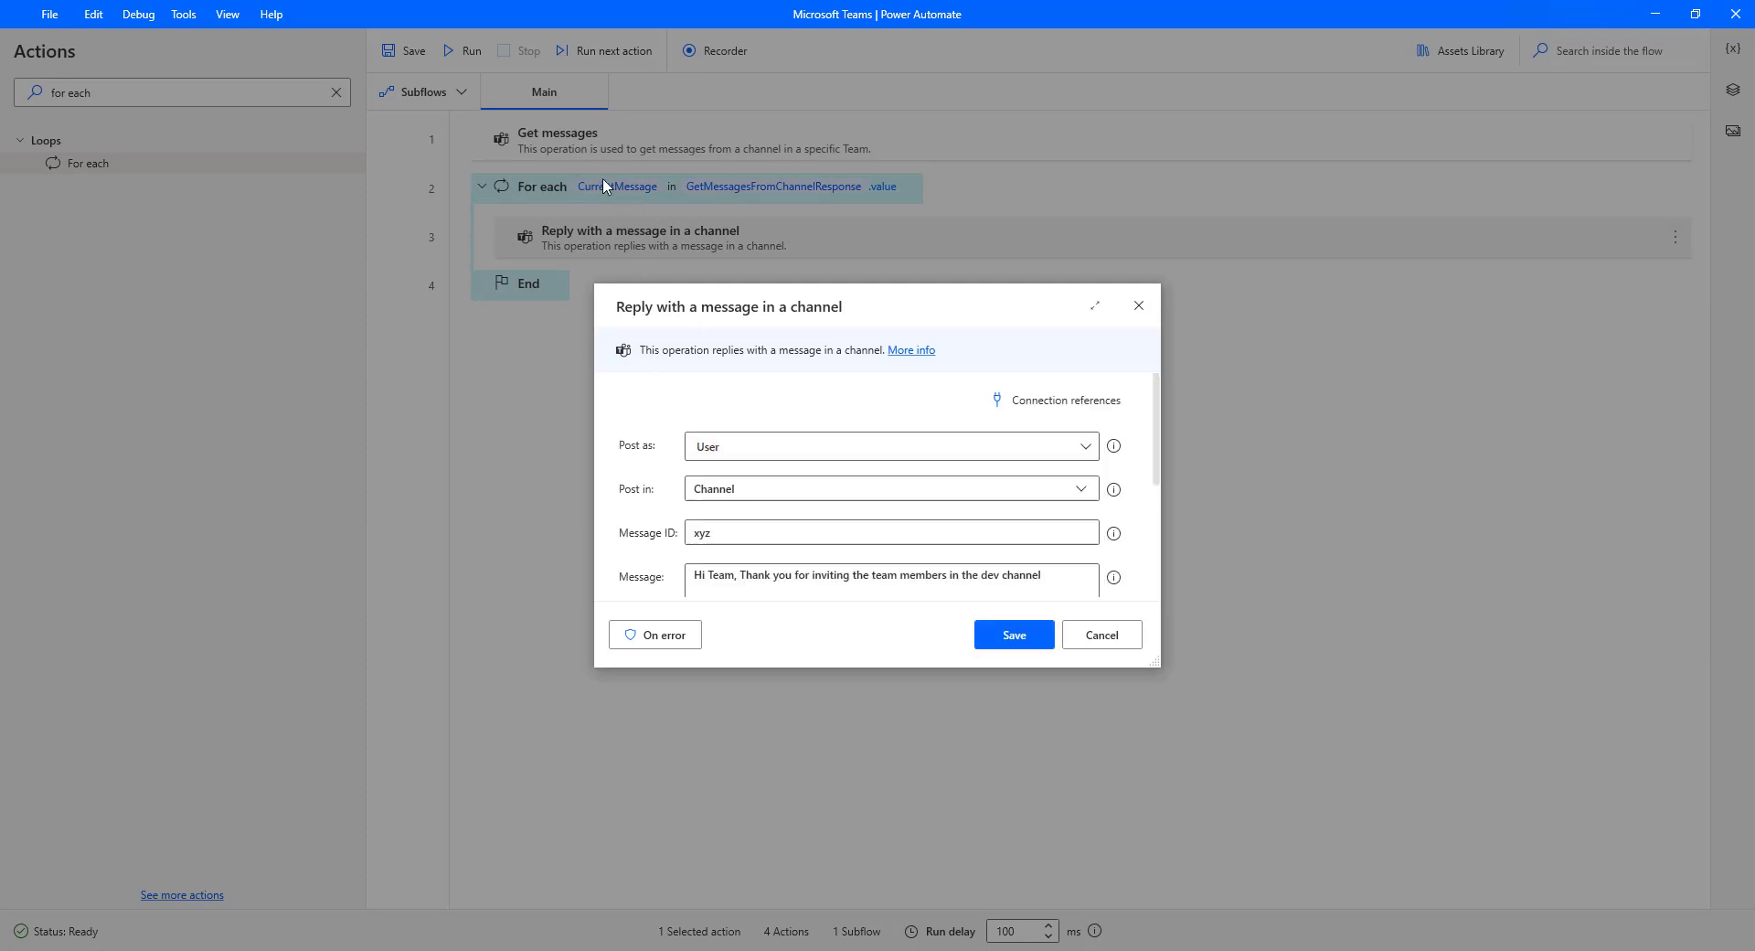
pyautogui.click(718, 534)
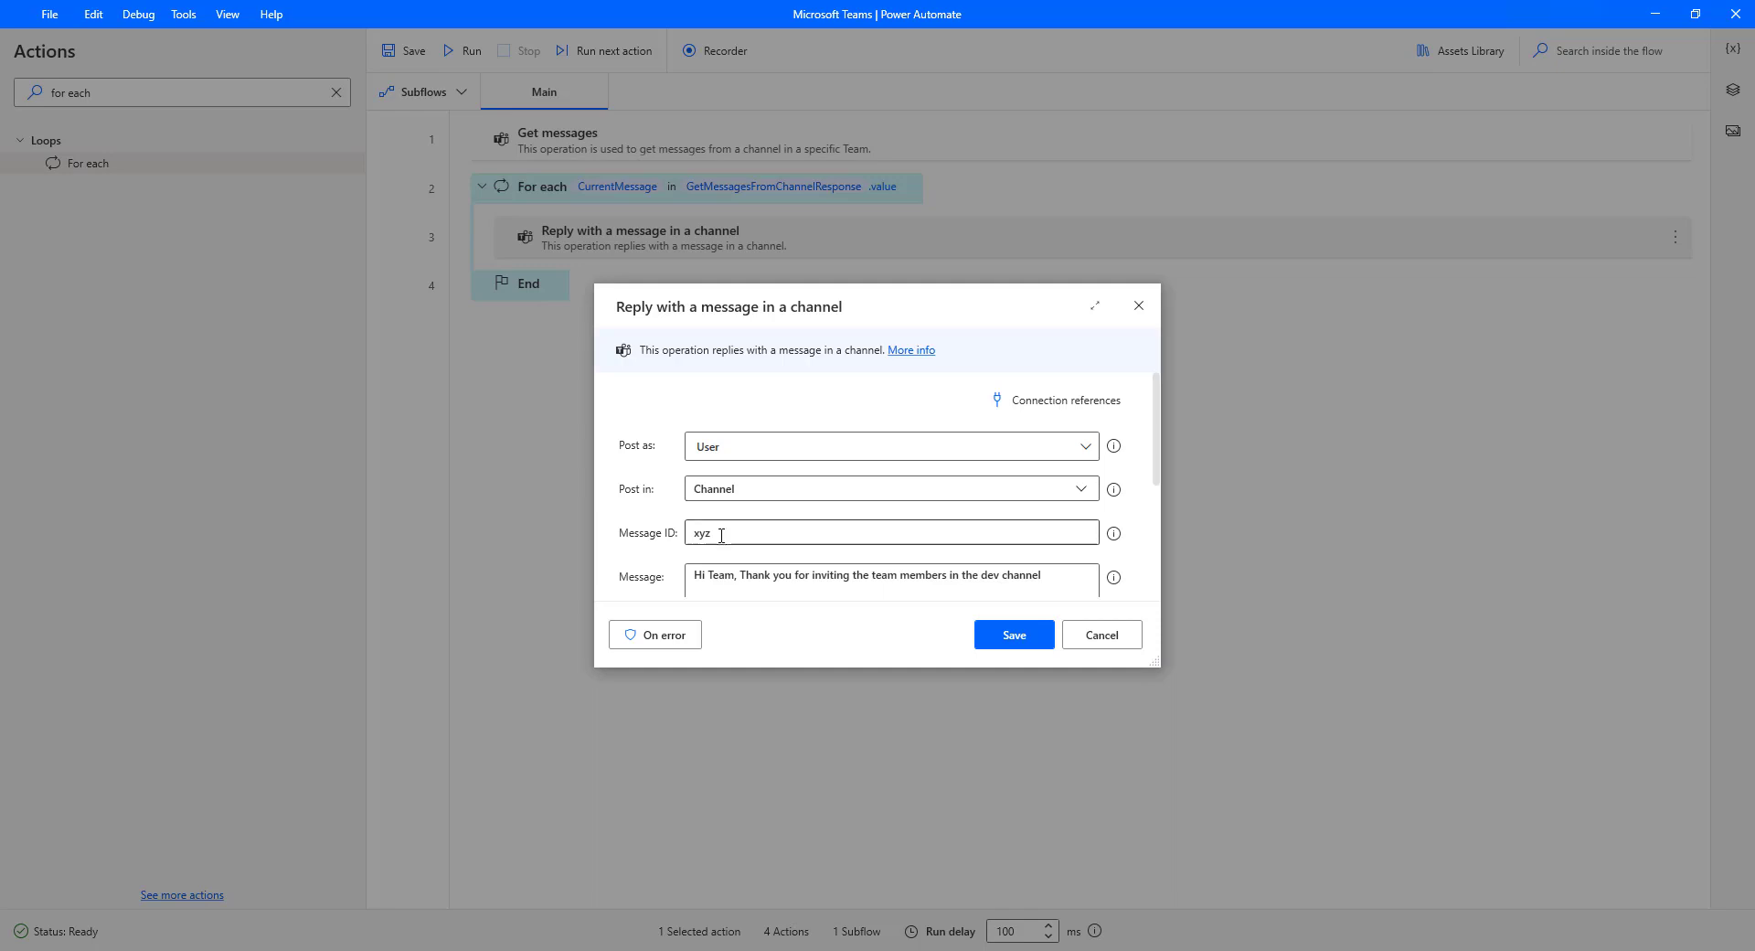
pyautogui.click(625, 535)
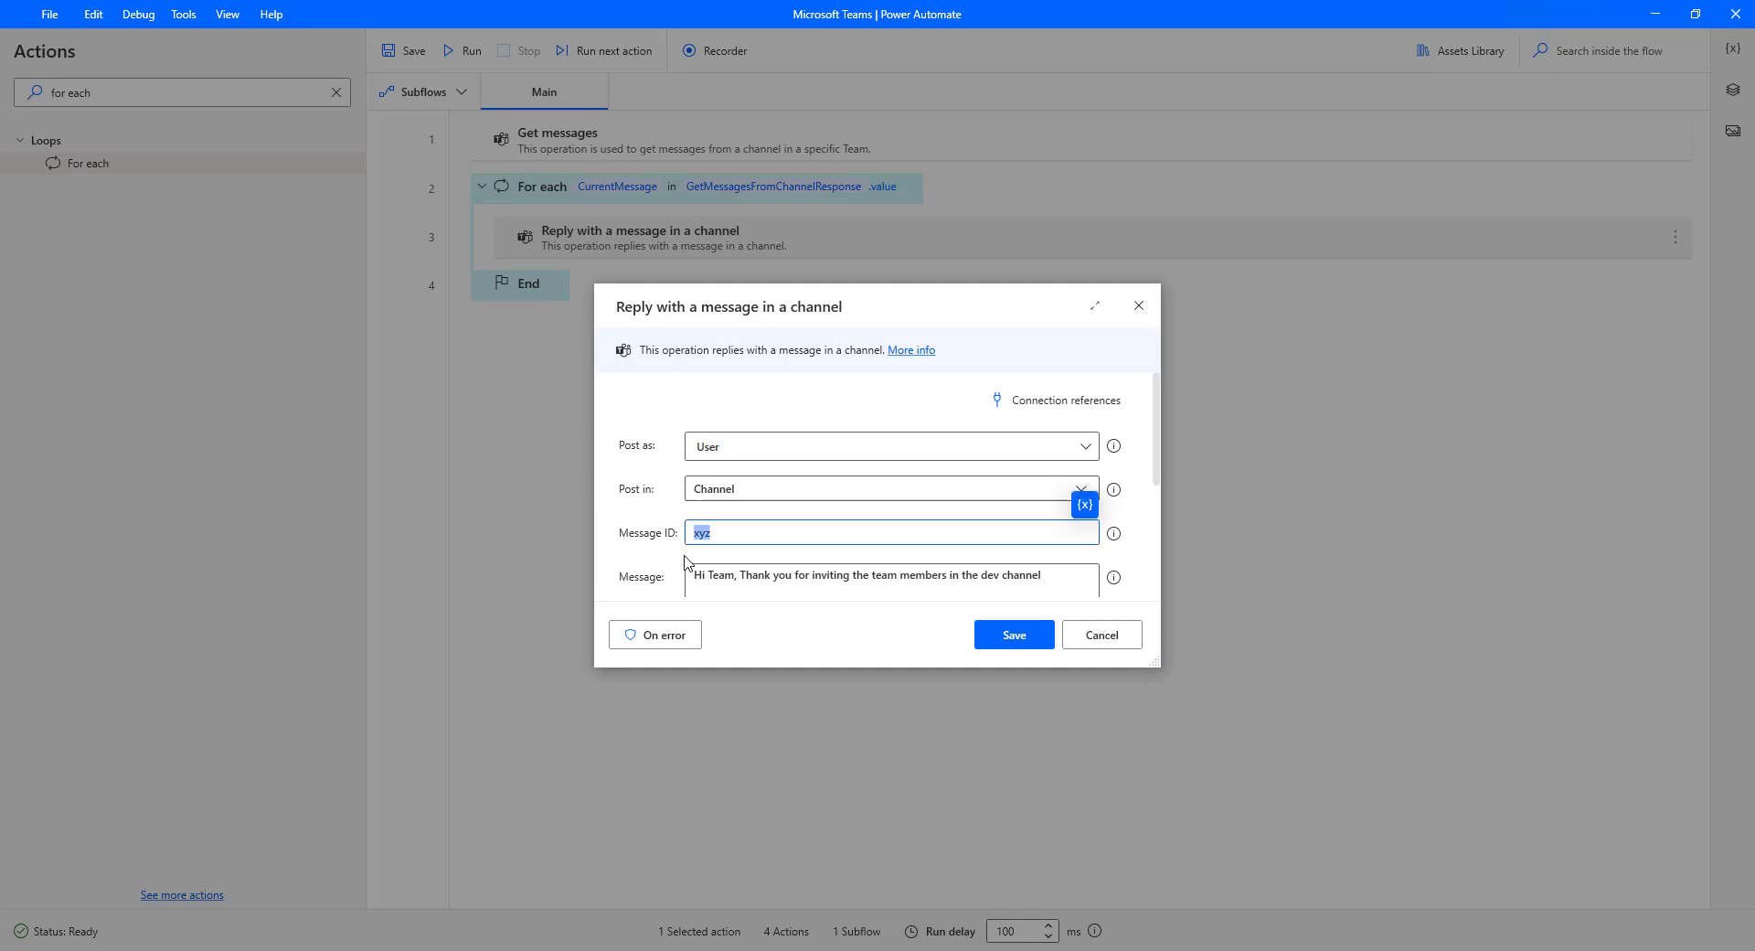
pyautogui.press('BackSpace')
pyautogui.click(1091, 507)
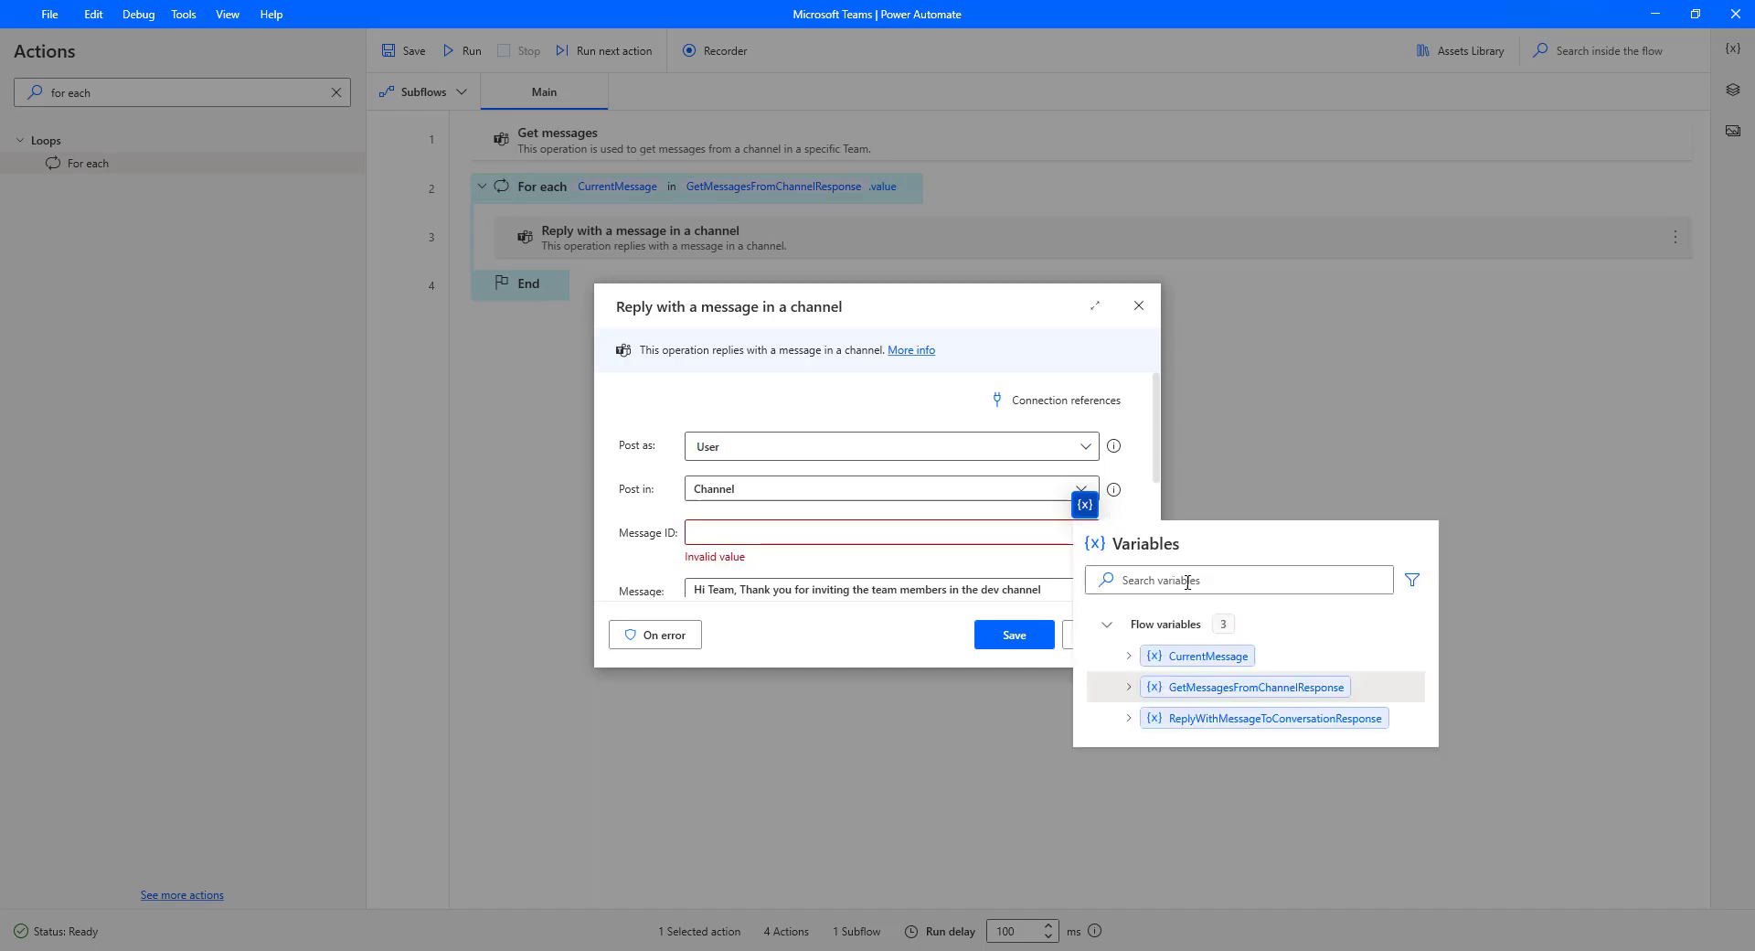
pyautogui.click(1131, 656)
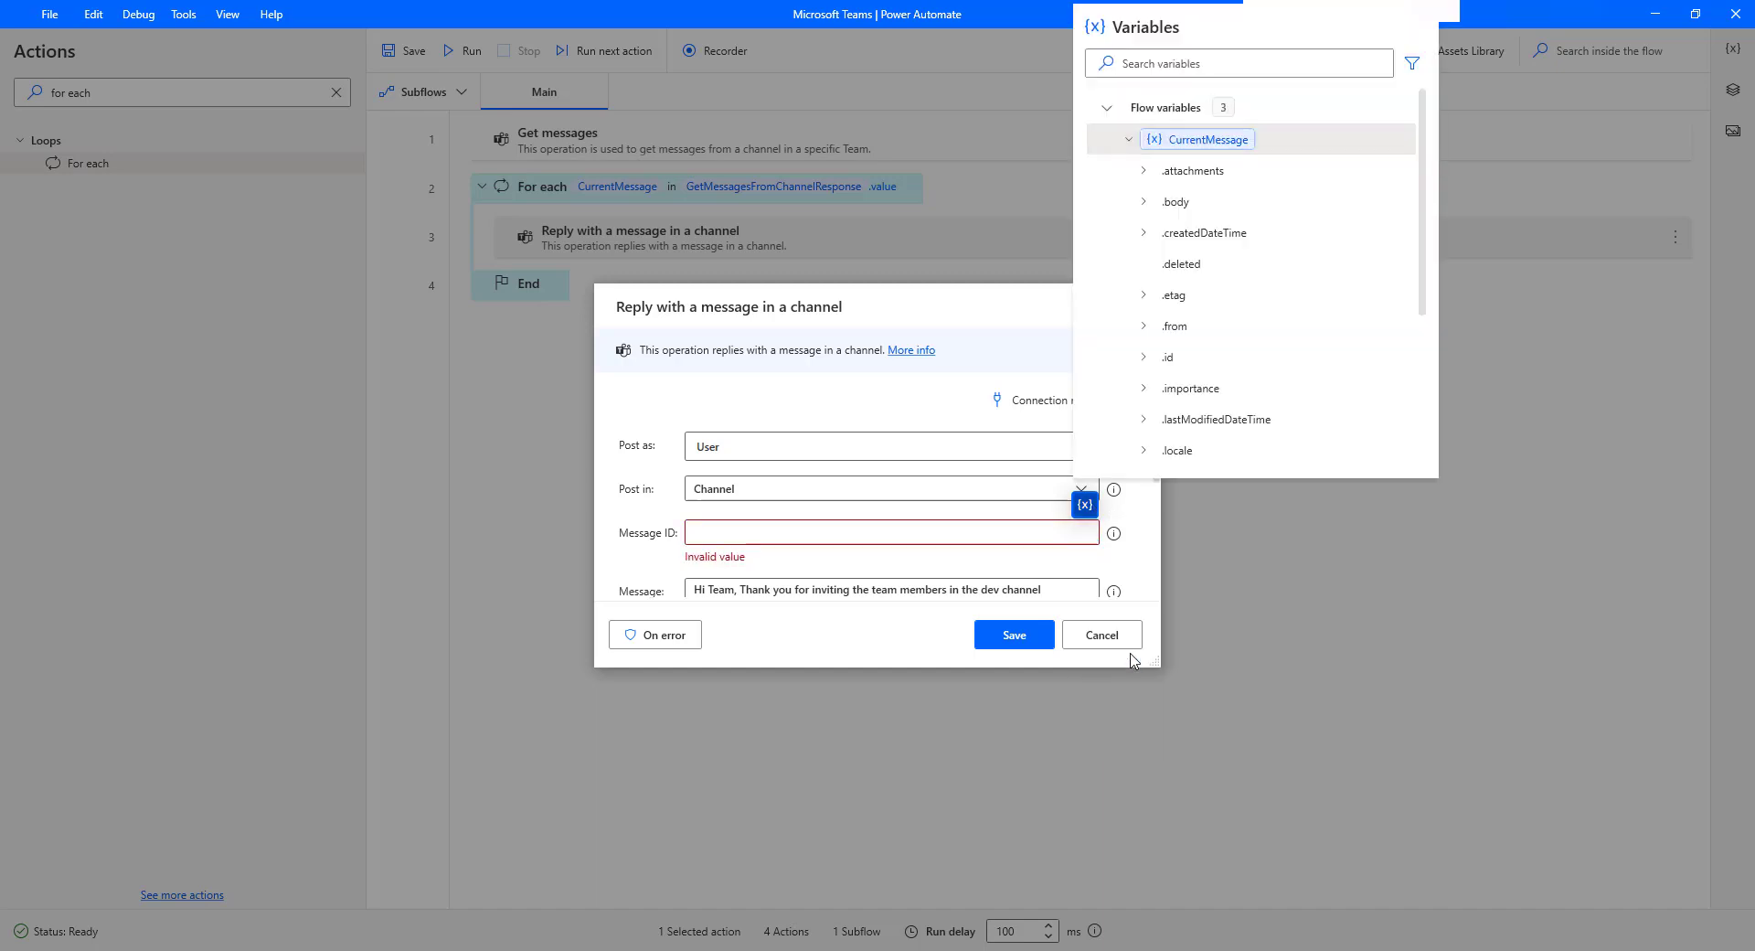
pyautogui.doubleClick(1171, 357)
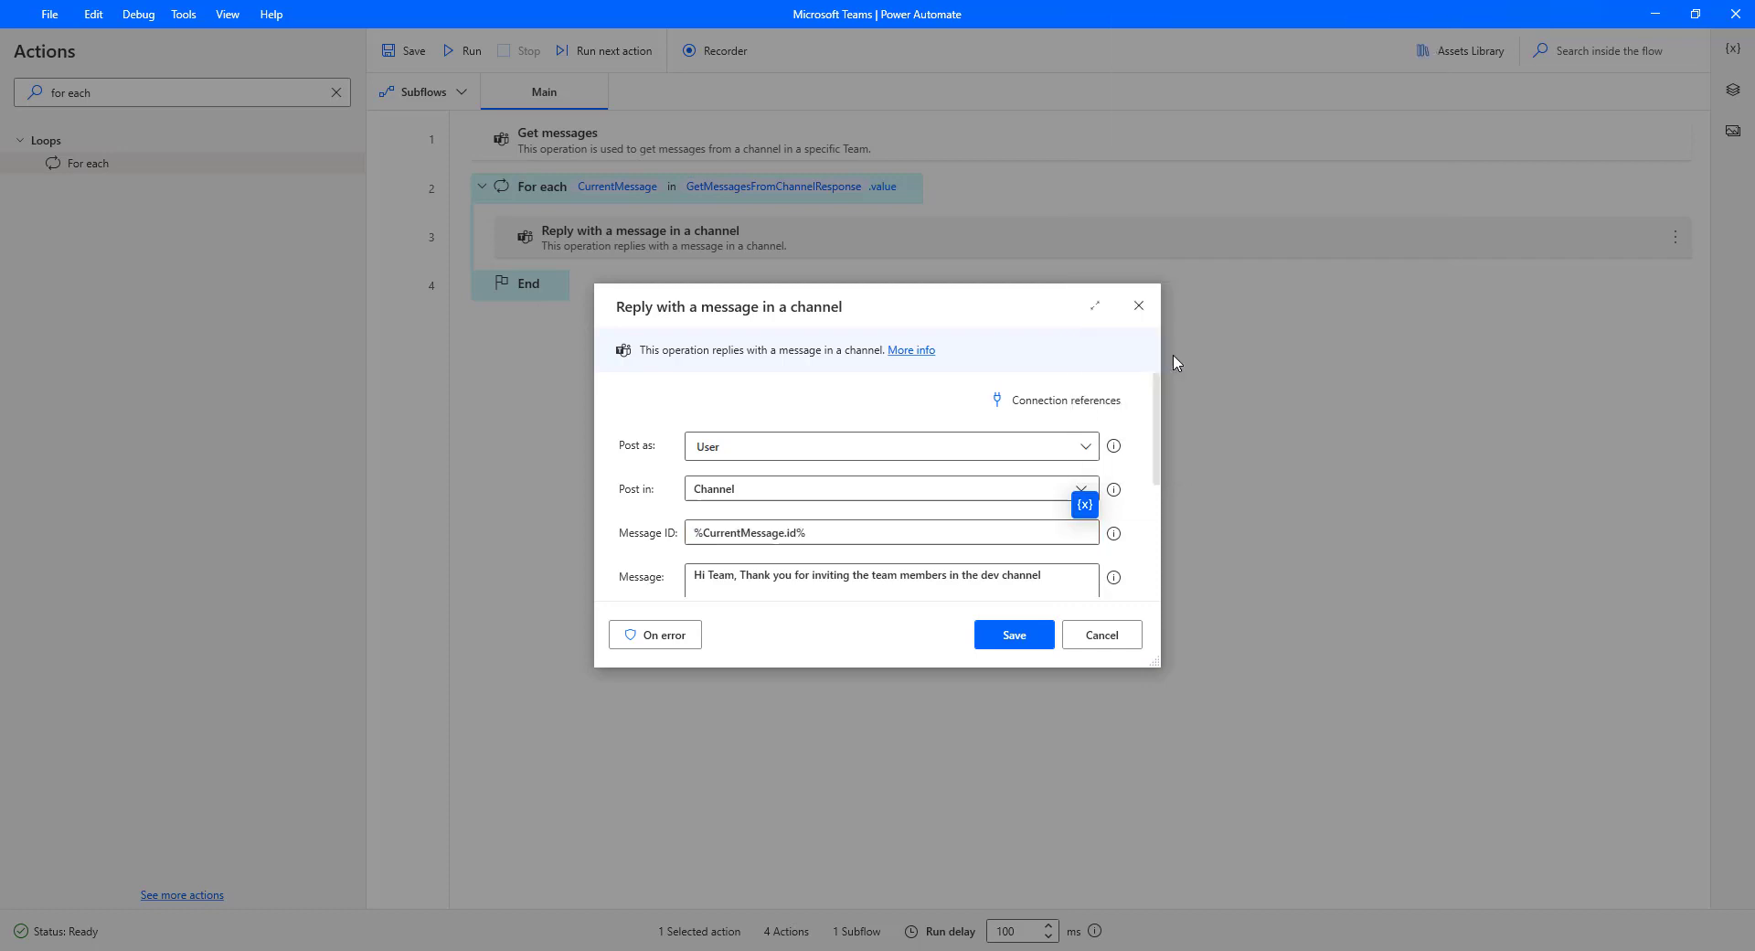
pyautogui.scroll(-1, 1074, 514)
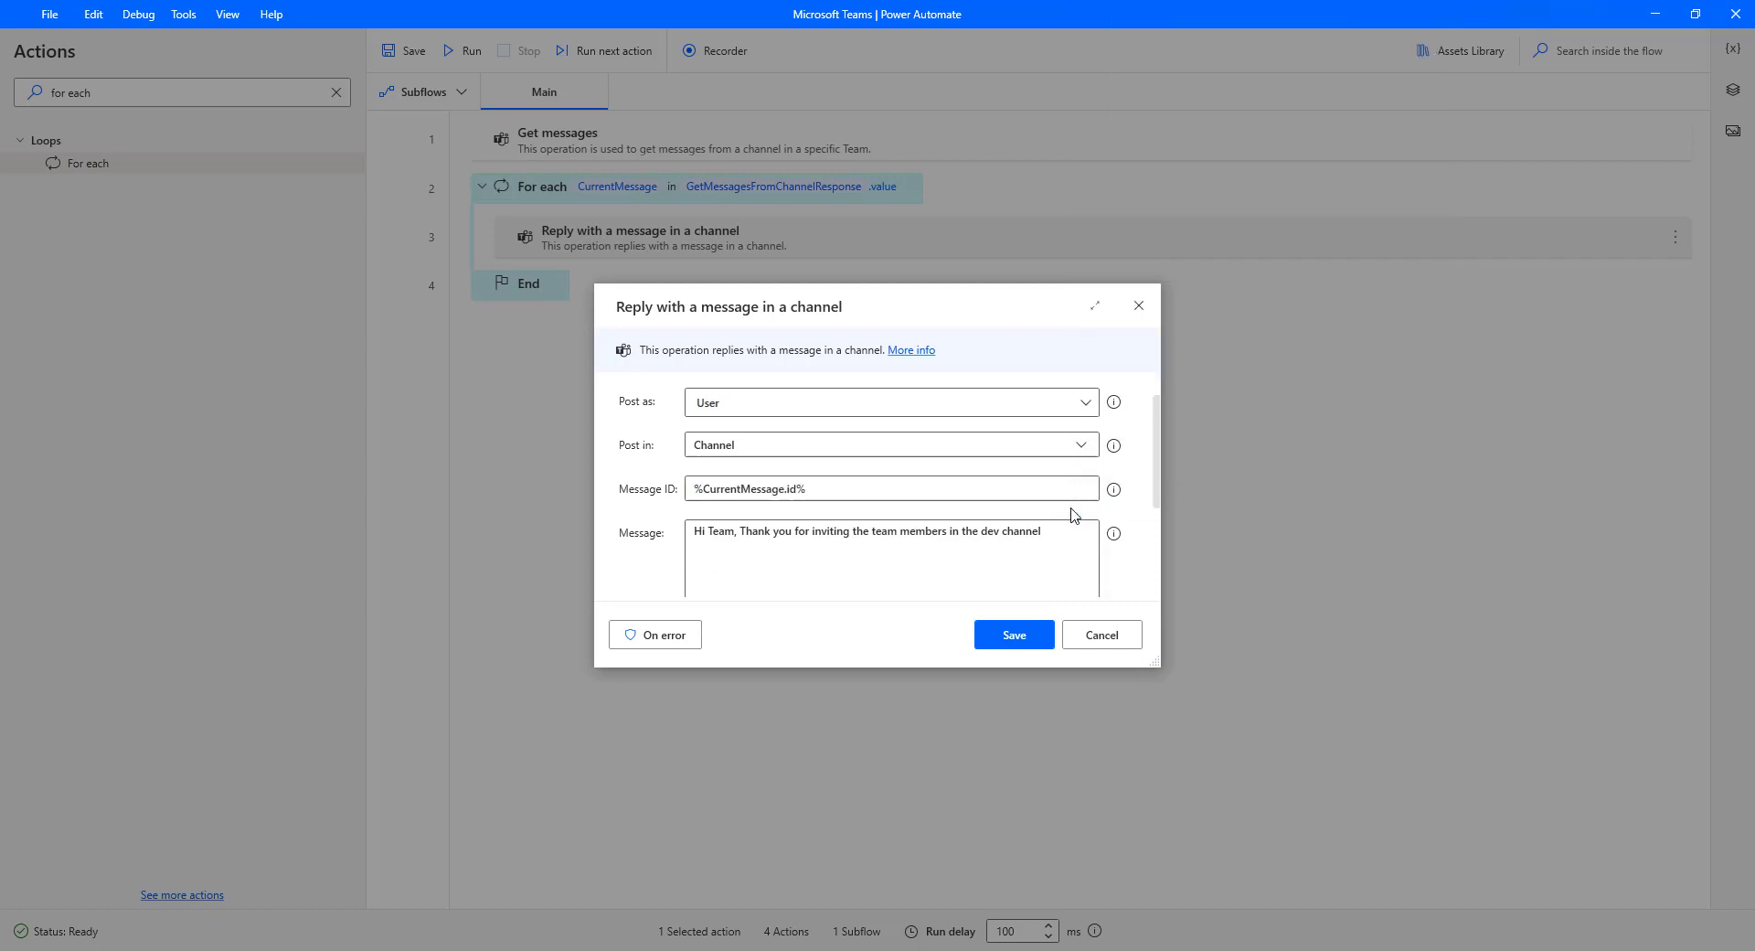
pyautogui.scroll(-3, 1075, 514)
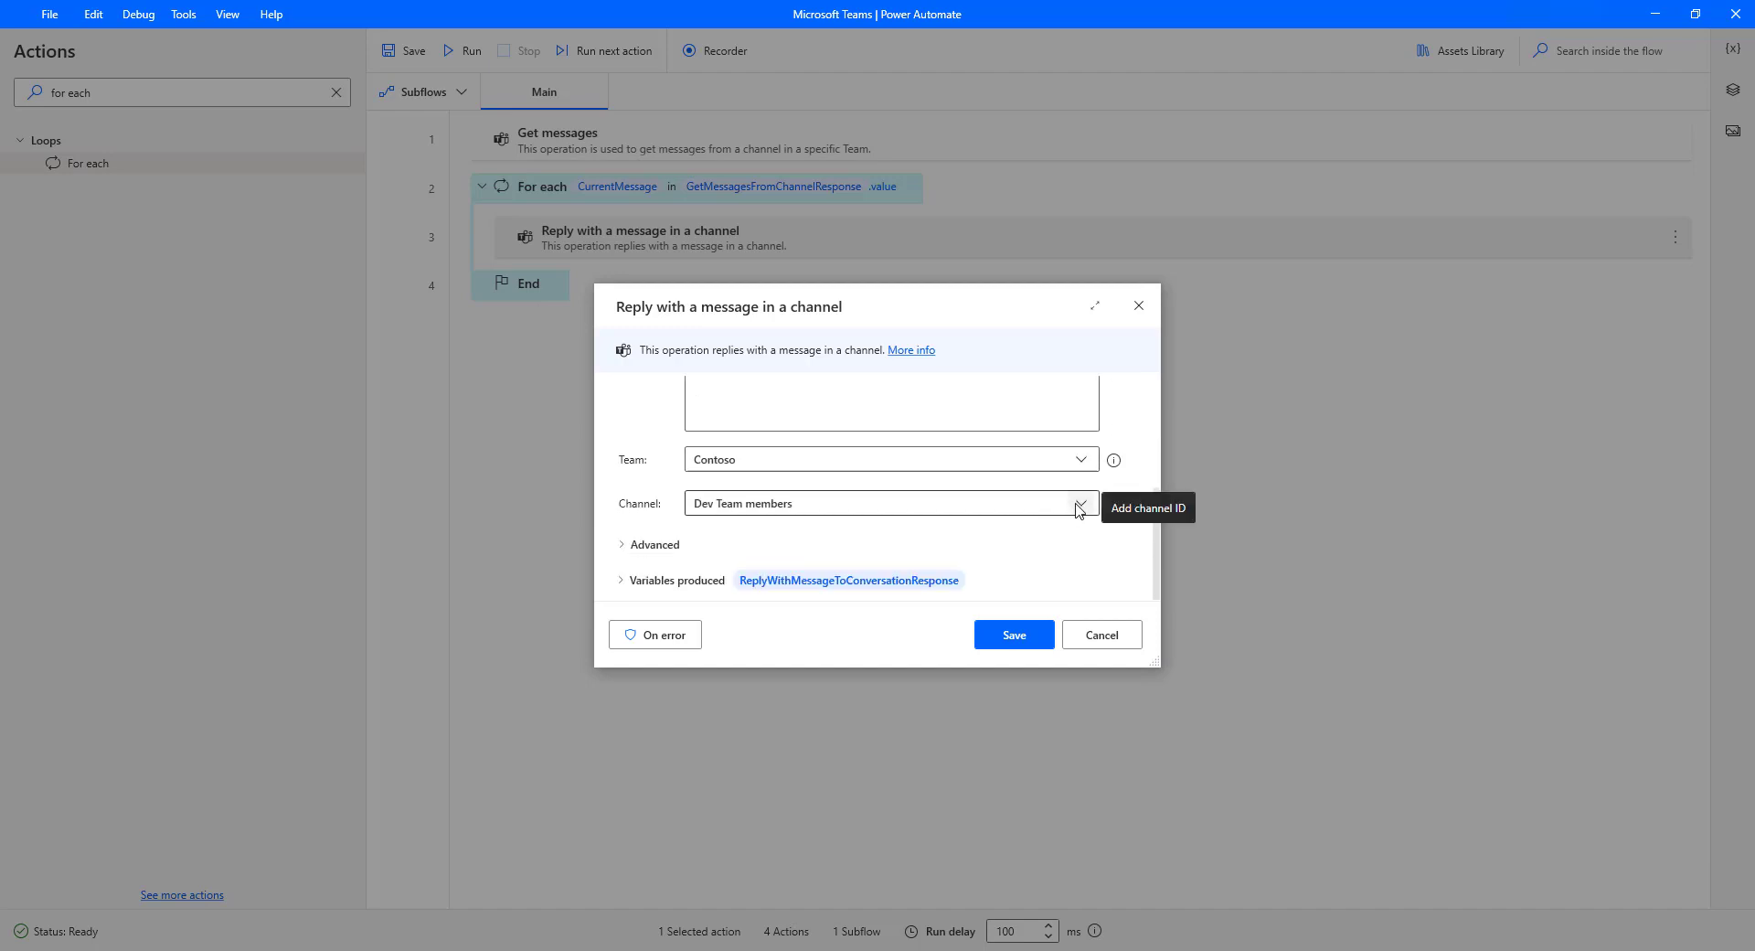
pyautogui.click(1026, 637)
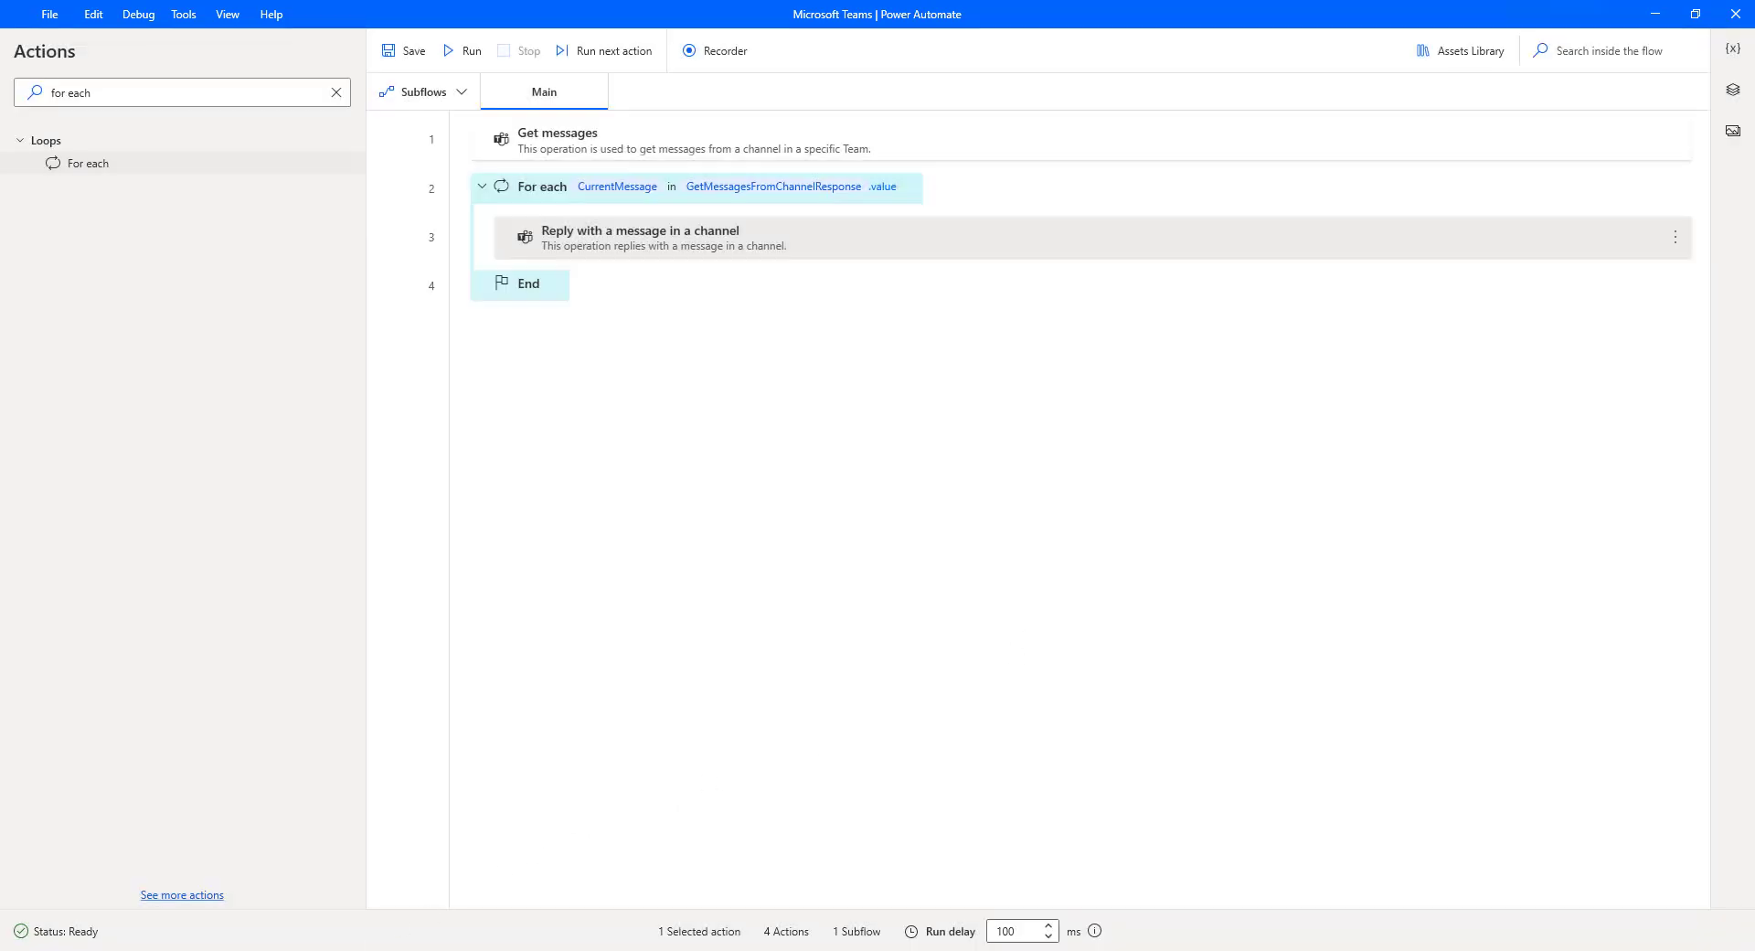
# - Switch to Microsoft Teams to view the existing posts in the Dev Team members channel, and return to the Power Automate flow
pyautogui.click(335, 883)
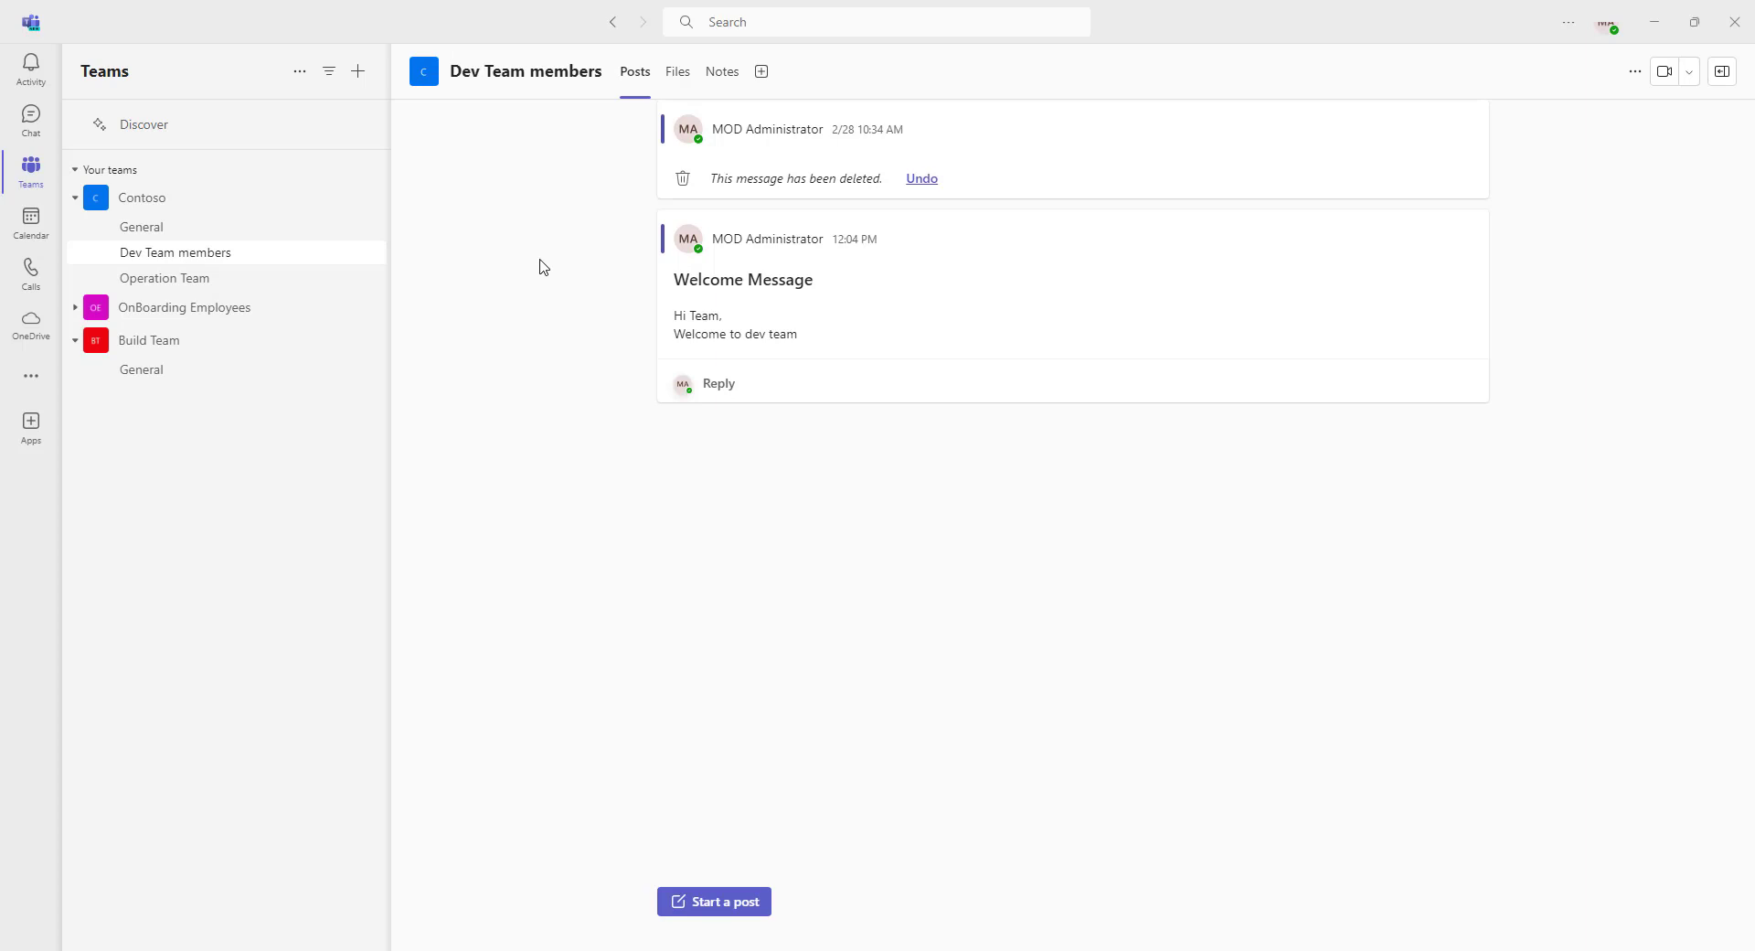
pyautogui.moveTo(724, 302)
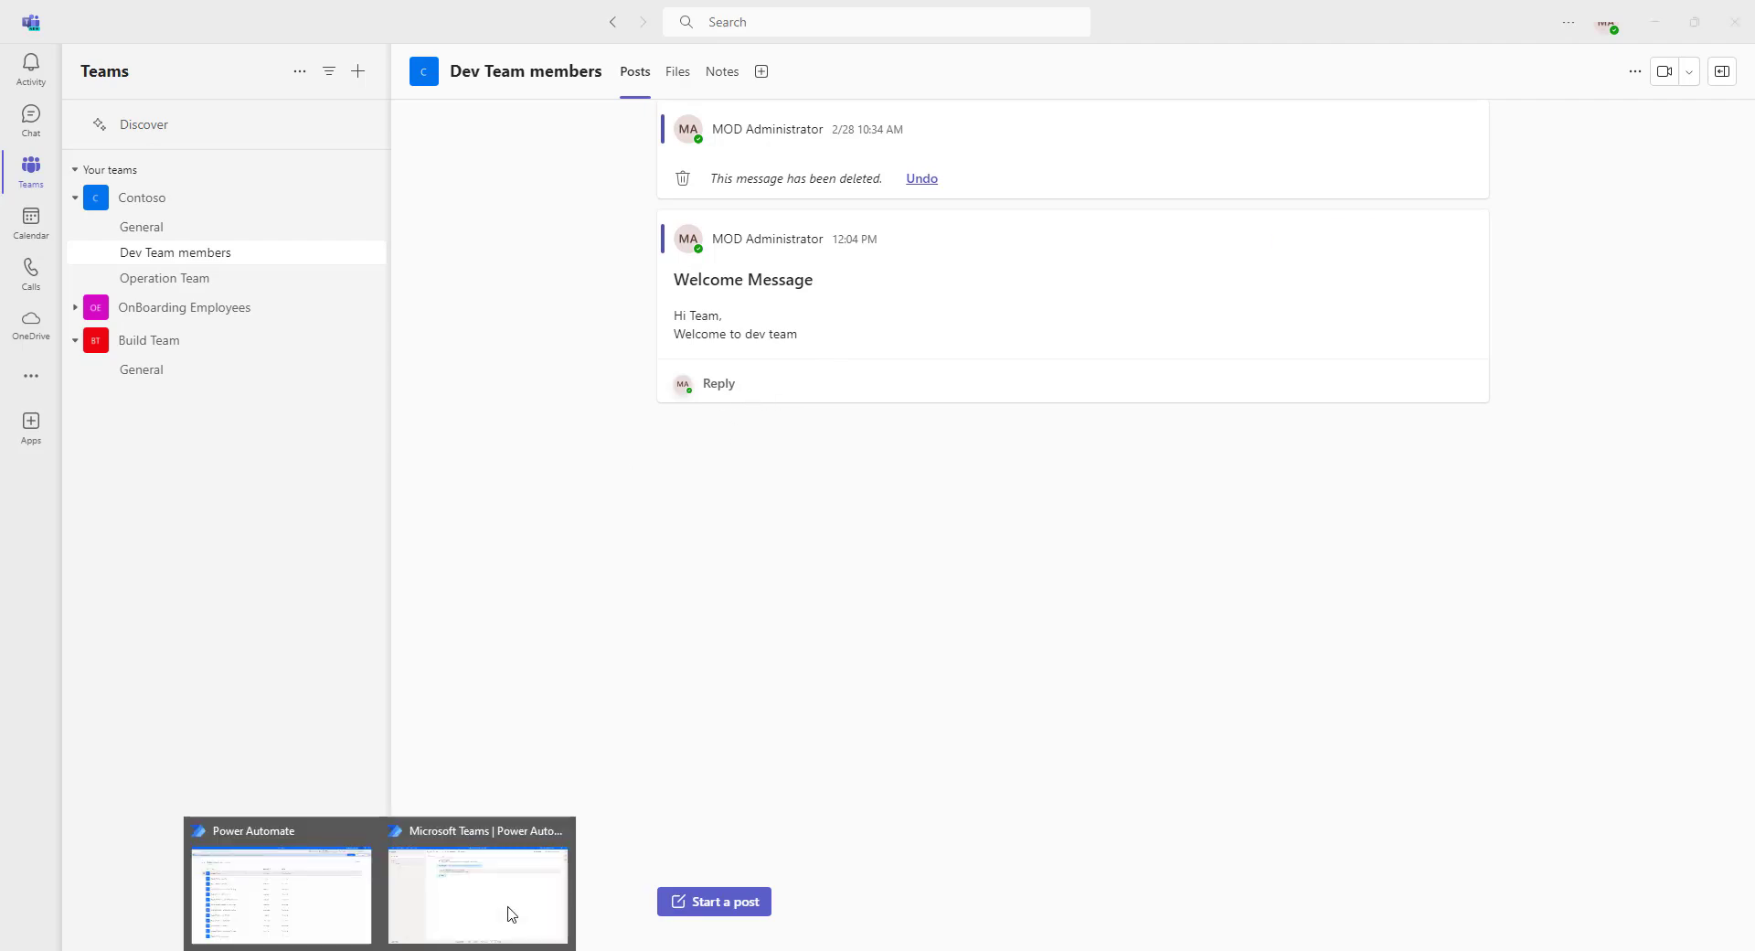
pyautogui.click(509, 913)
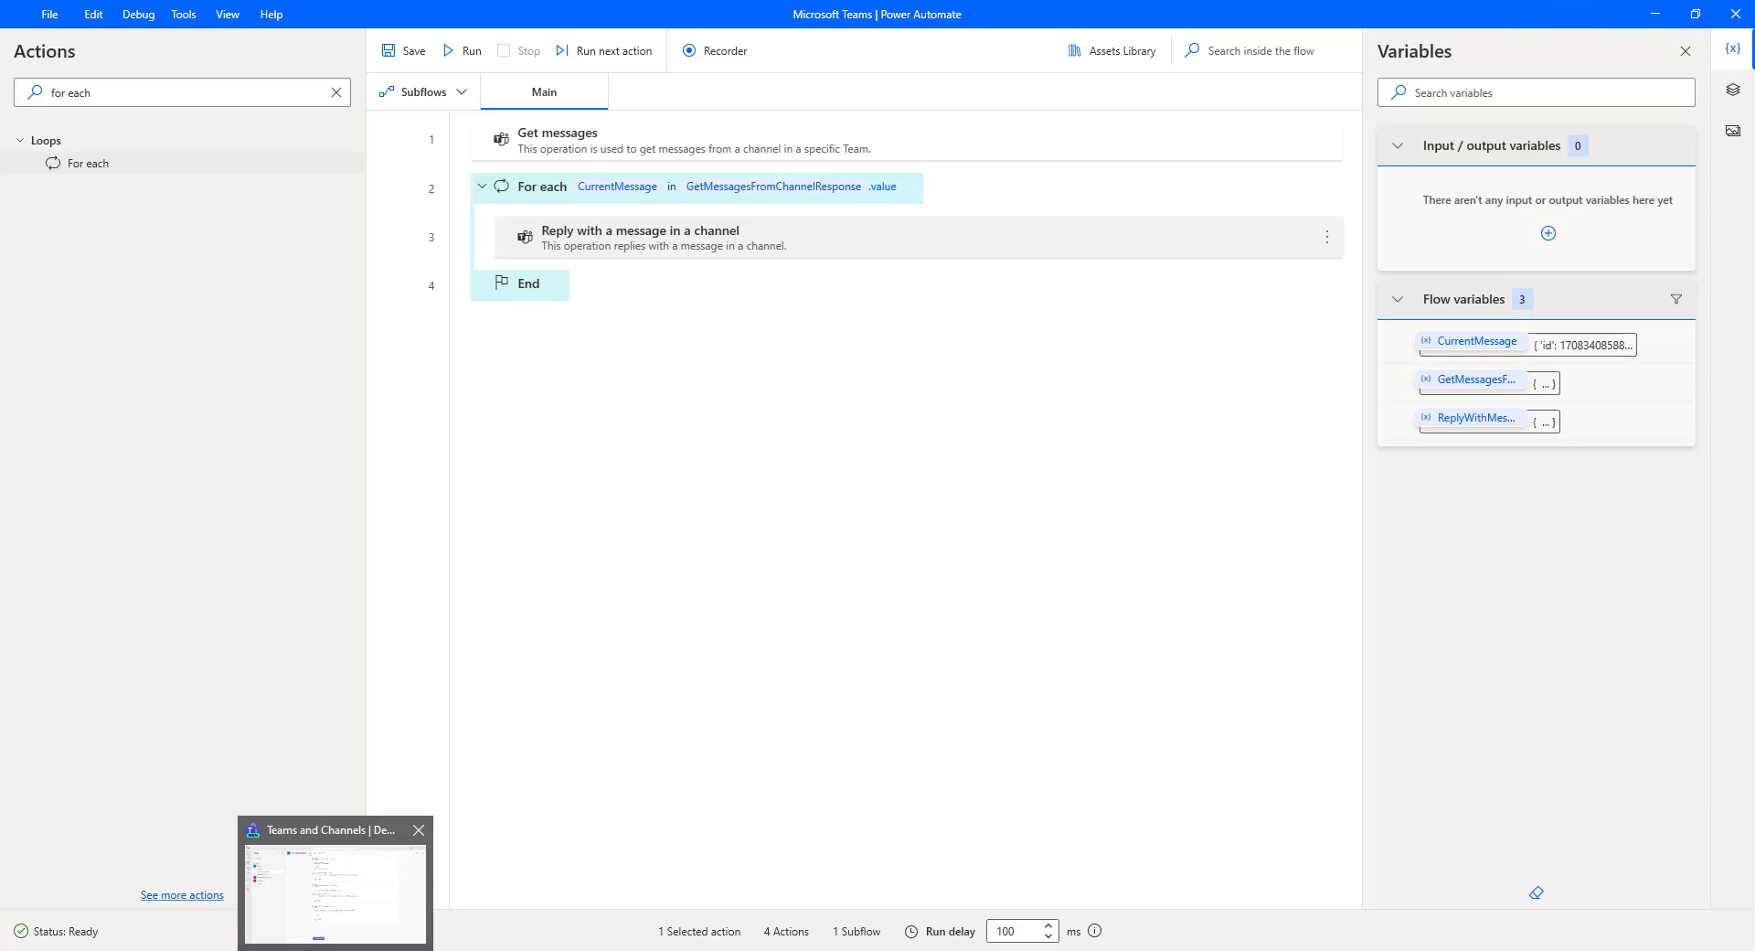
# - Switch to Microsoft Teams and check the replies posted in the Dev Team members channel
pyautogui.click(402, 909)
pyautogui.moveTo(704, 287); pyautogui.dragTo(1101, 281)
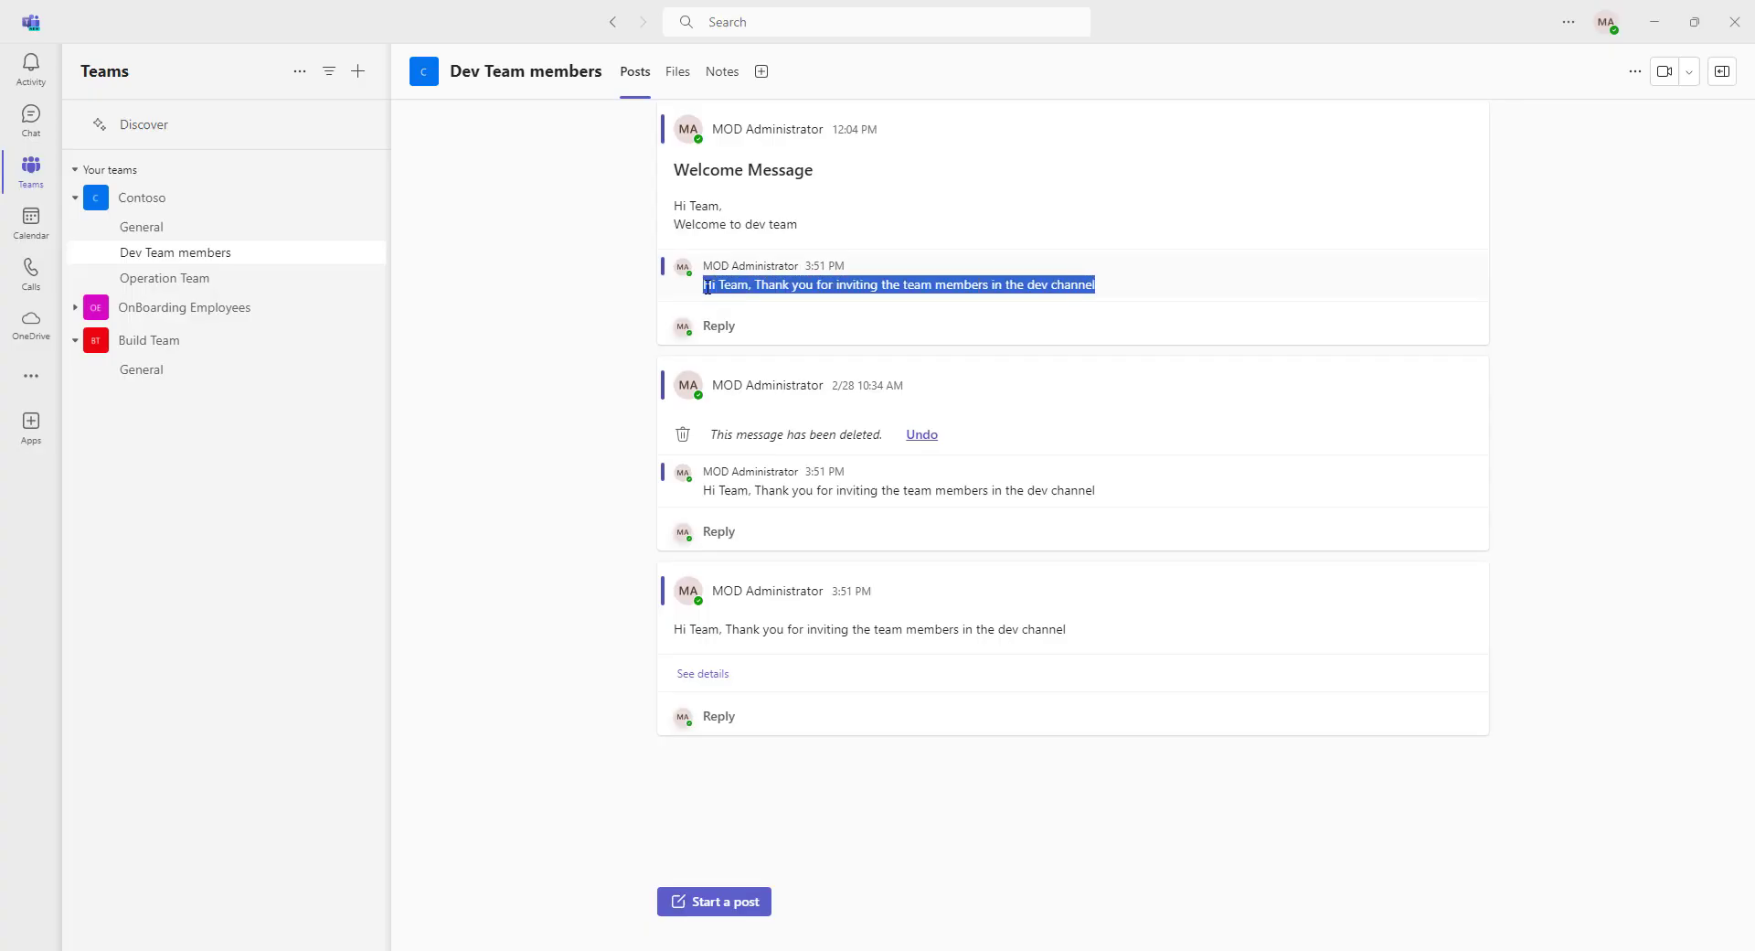
pyautogui.click(896, 314)
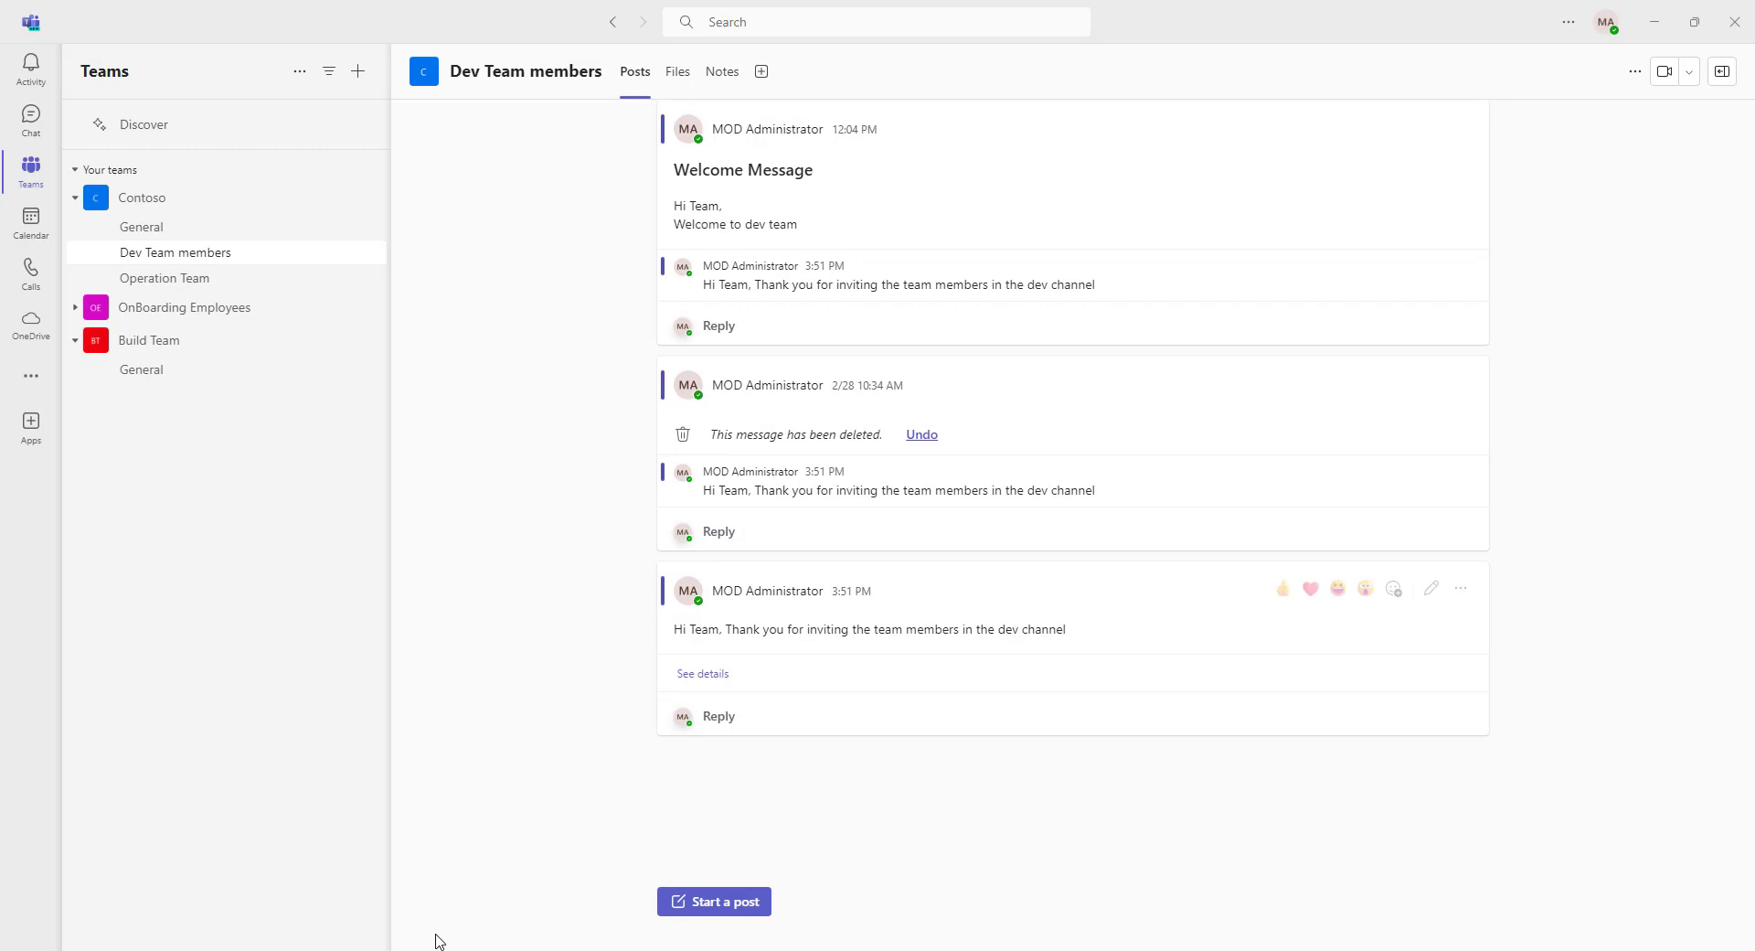
# - Switch back to the Power Automate flow and inspect the value of the GetMessagesFromChannelResponse variable
pyautogui.click(513, 890)
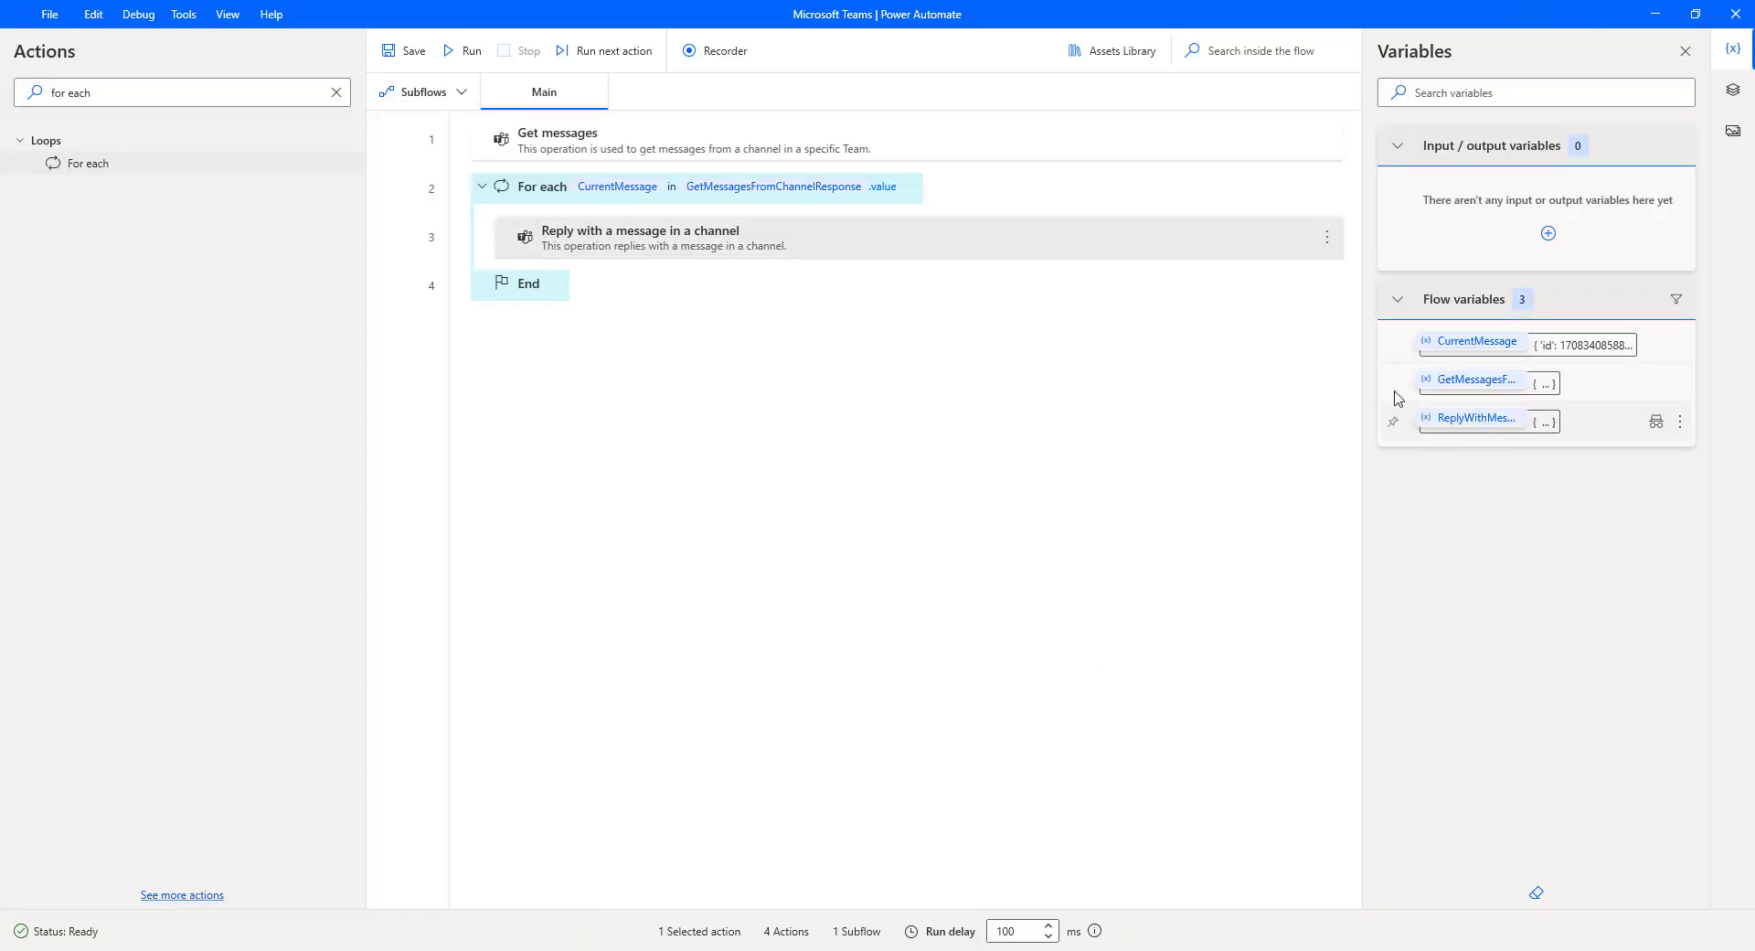
pyautogui.doubleClick(1469, 382)
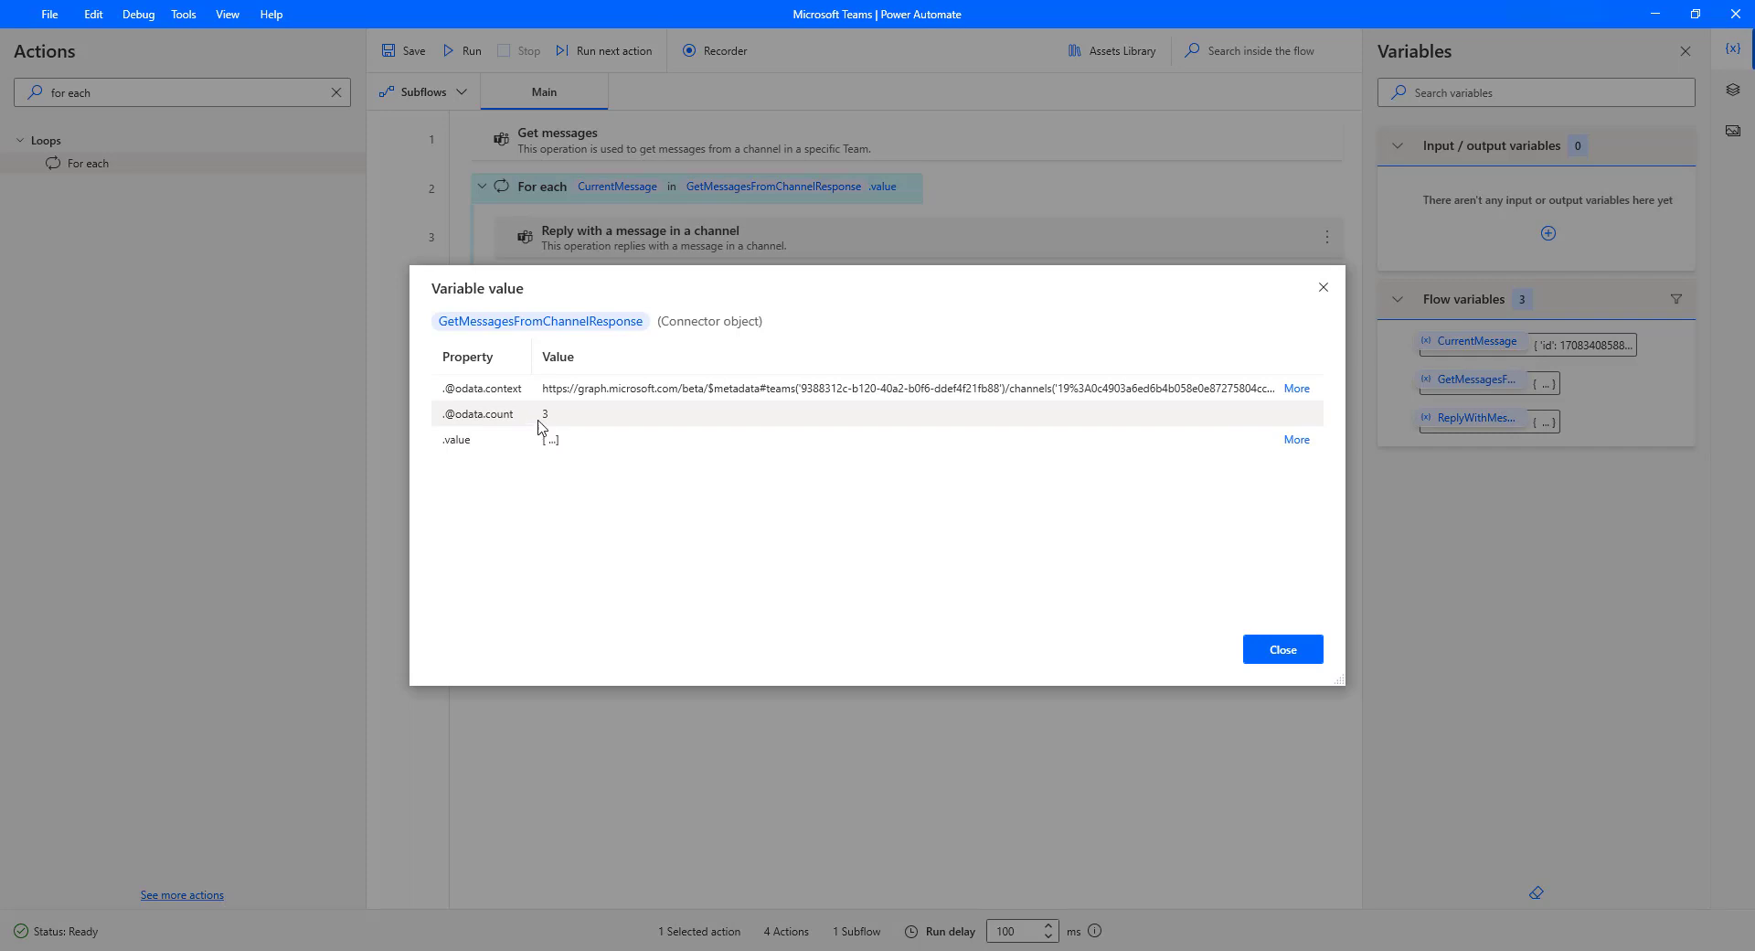
pyautogui.click(1322, 287)
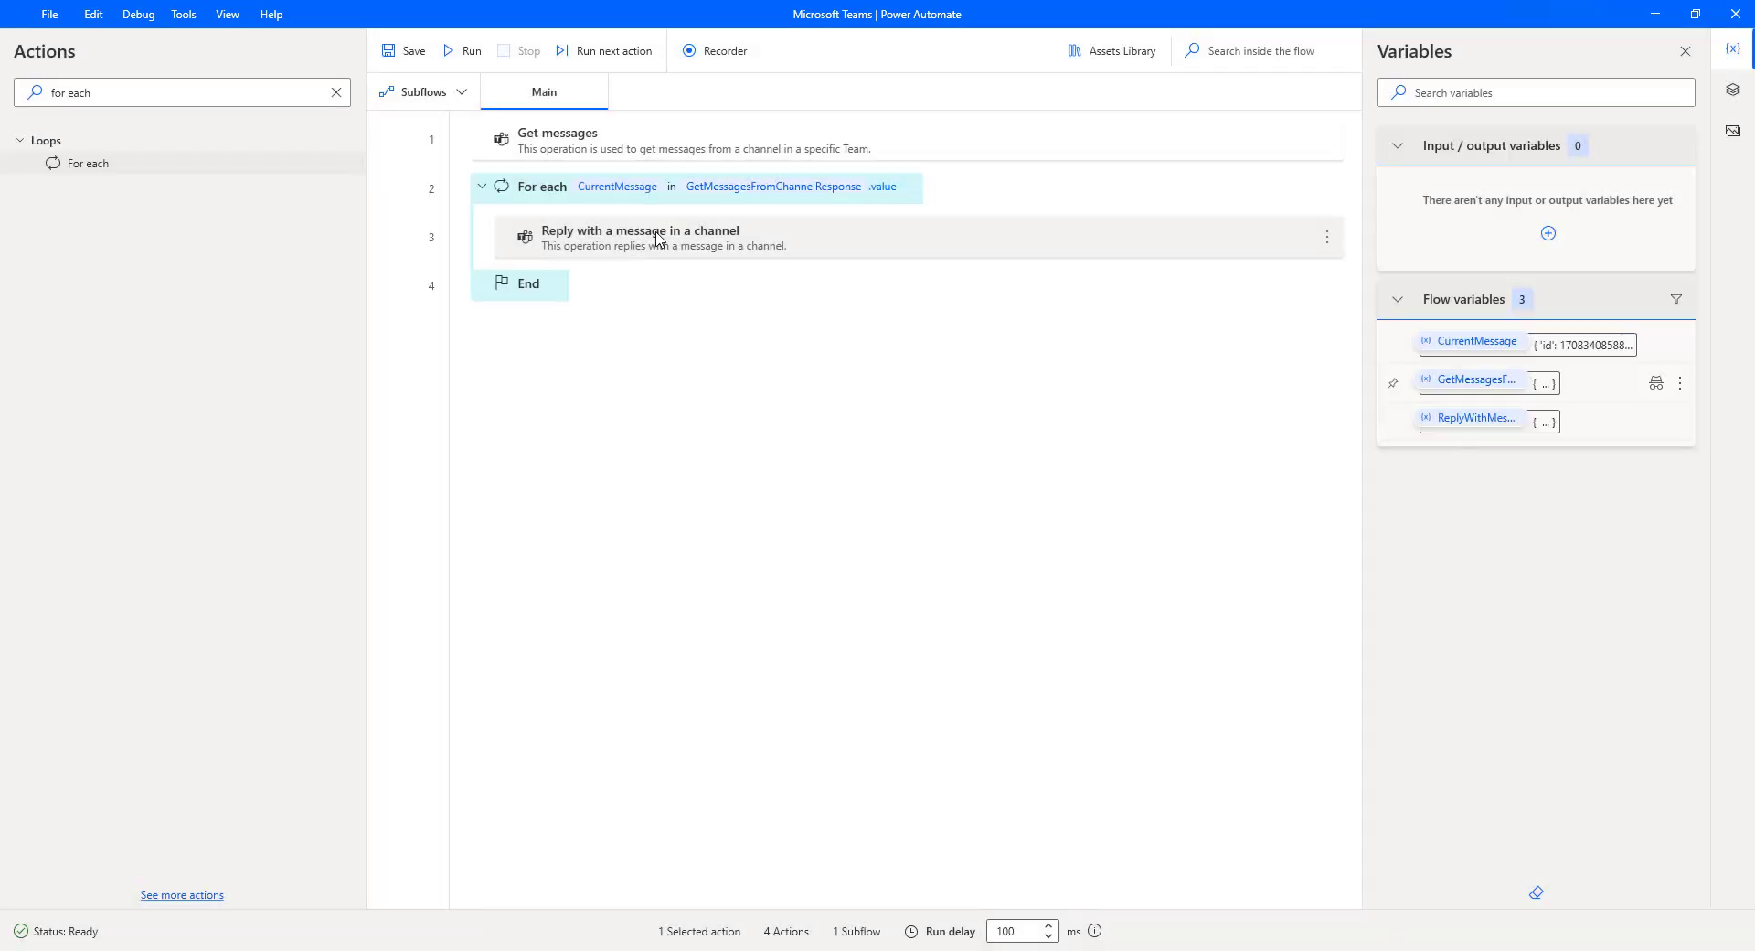
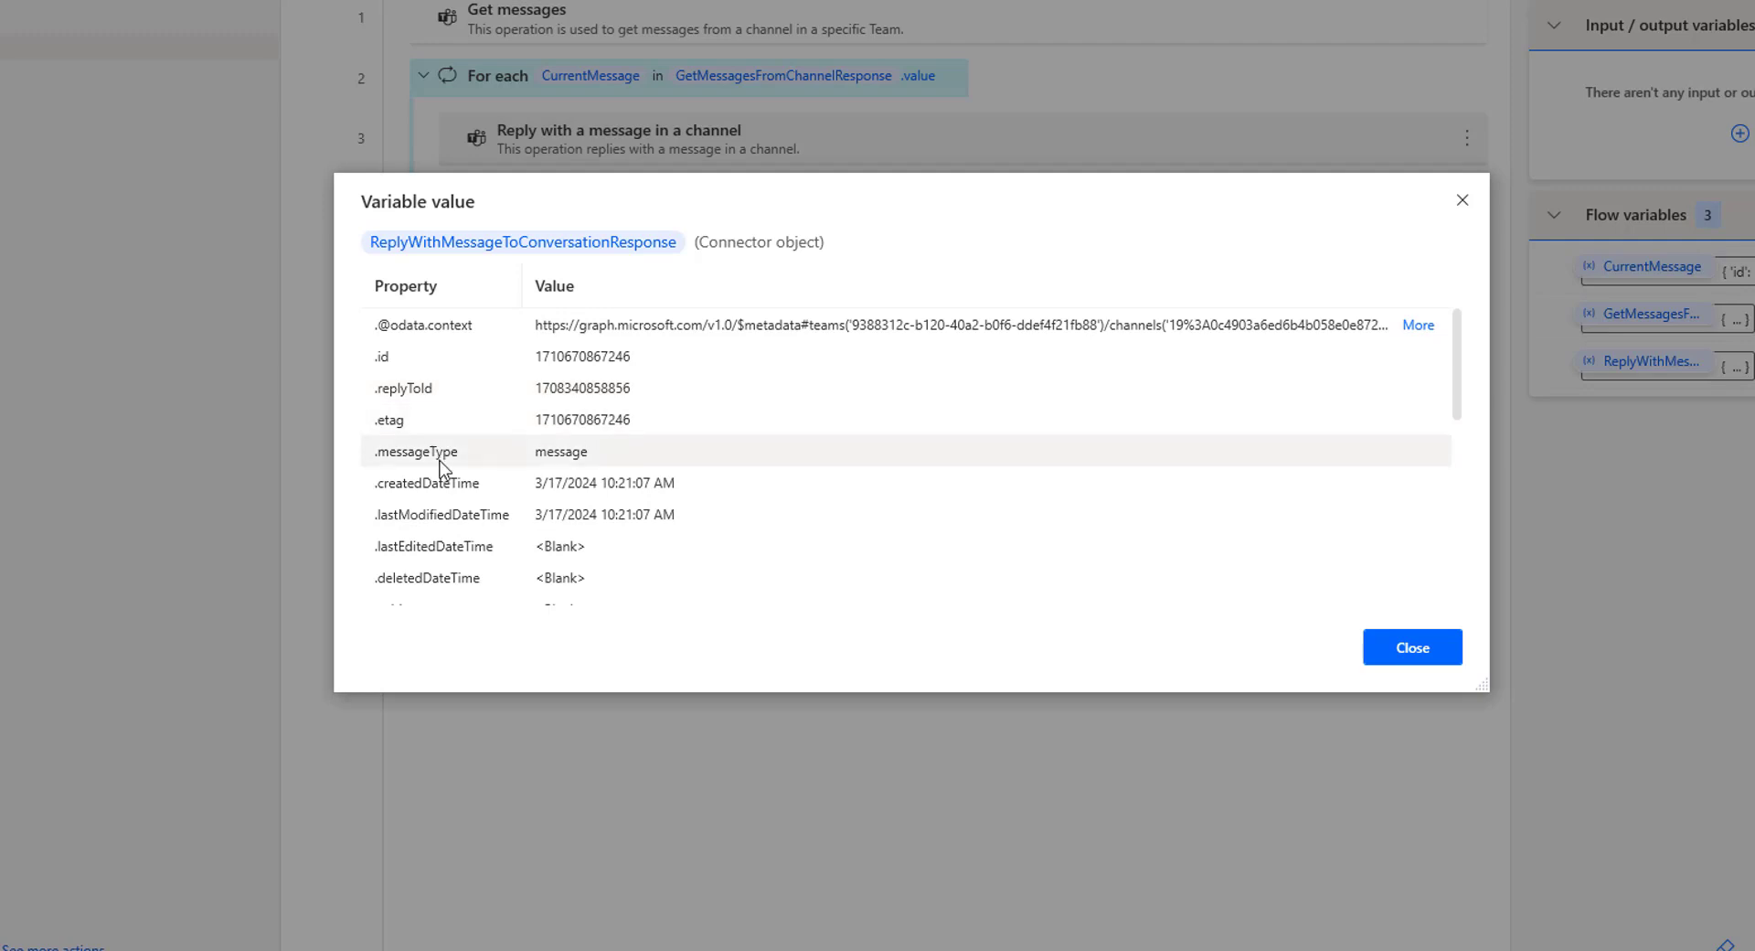
# - Examine the properties of the ReplyWithMessageToConversationResponse variable, including the contents of its body, and close the variable view
pyautogui.scroll(-1, 448, 475)
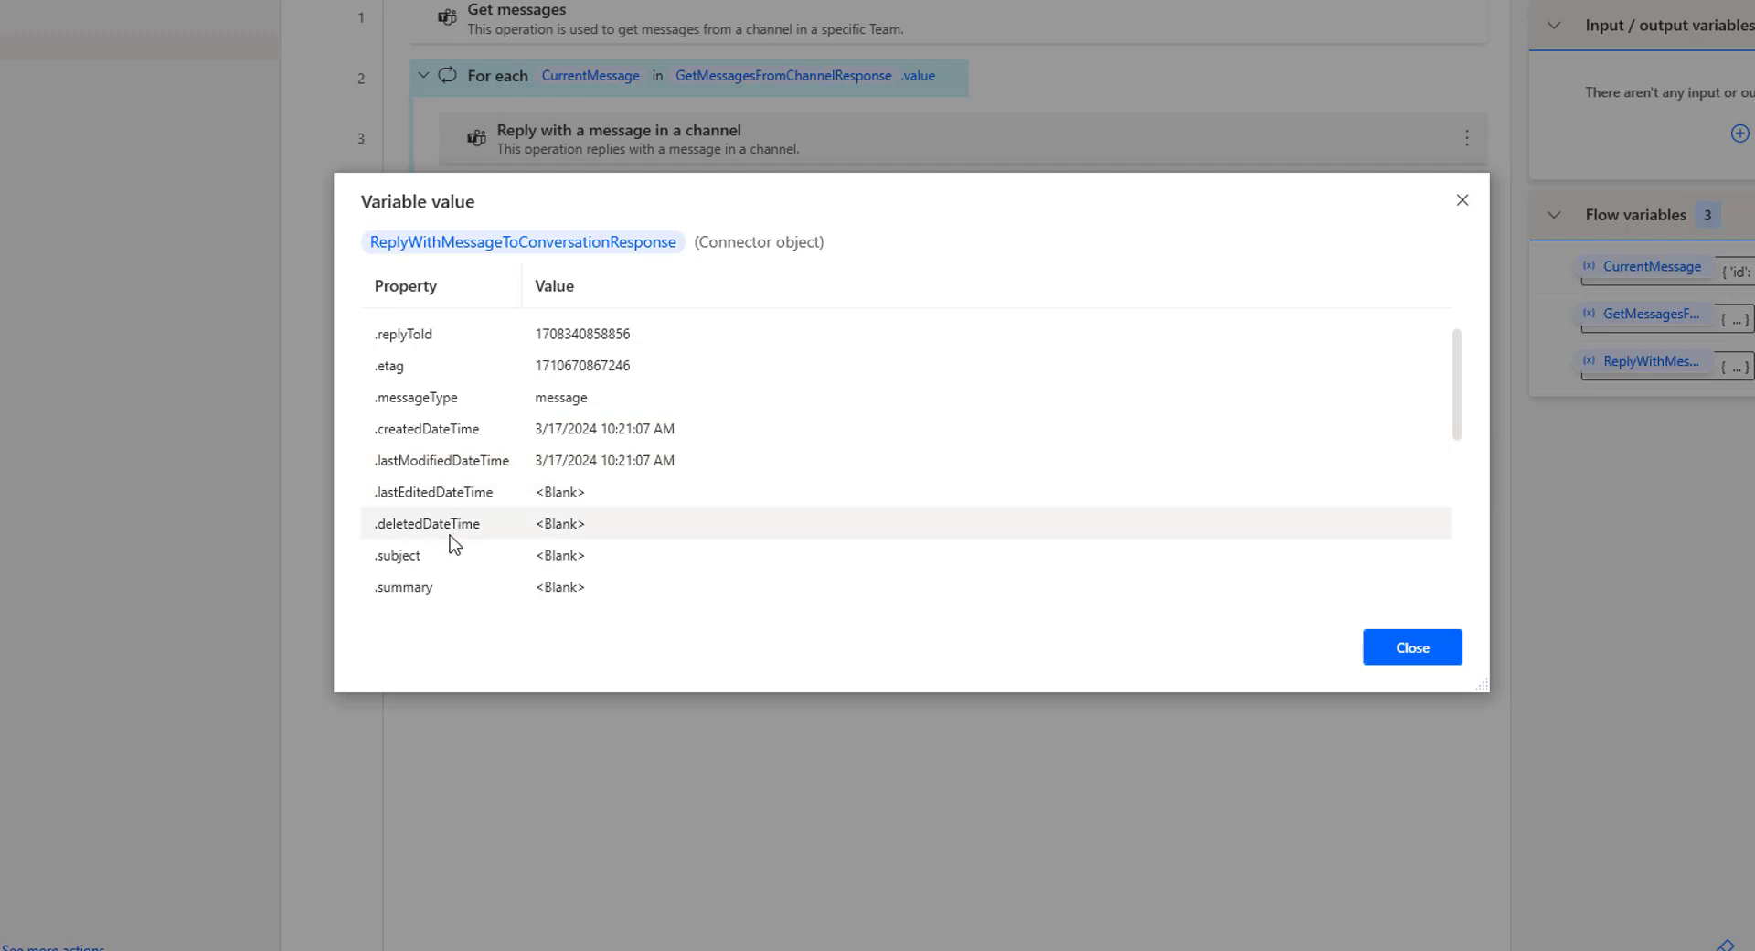
pyautogui.scroll(-3, 442, 567)
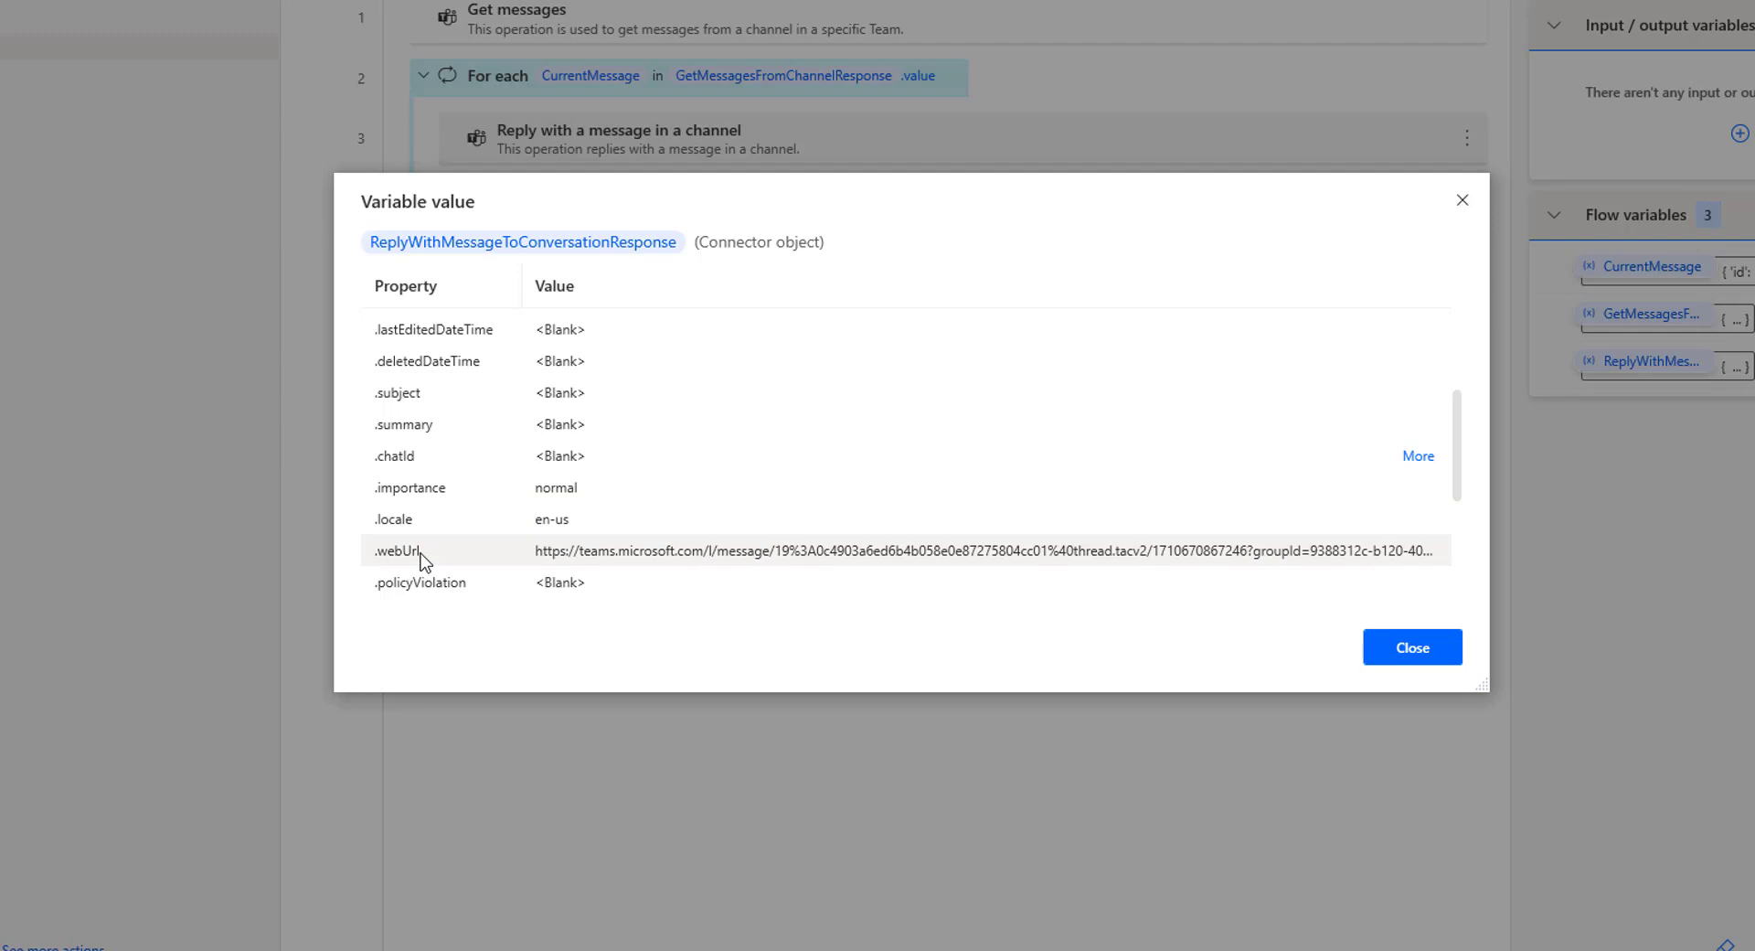
pyautogui.scroll(-1, 423, 561)
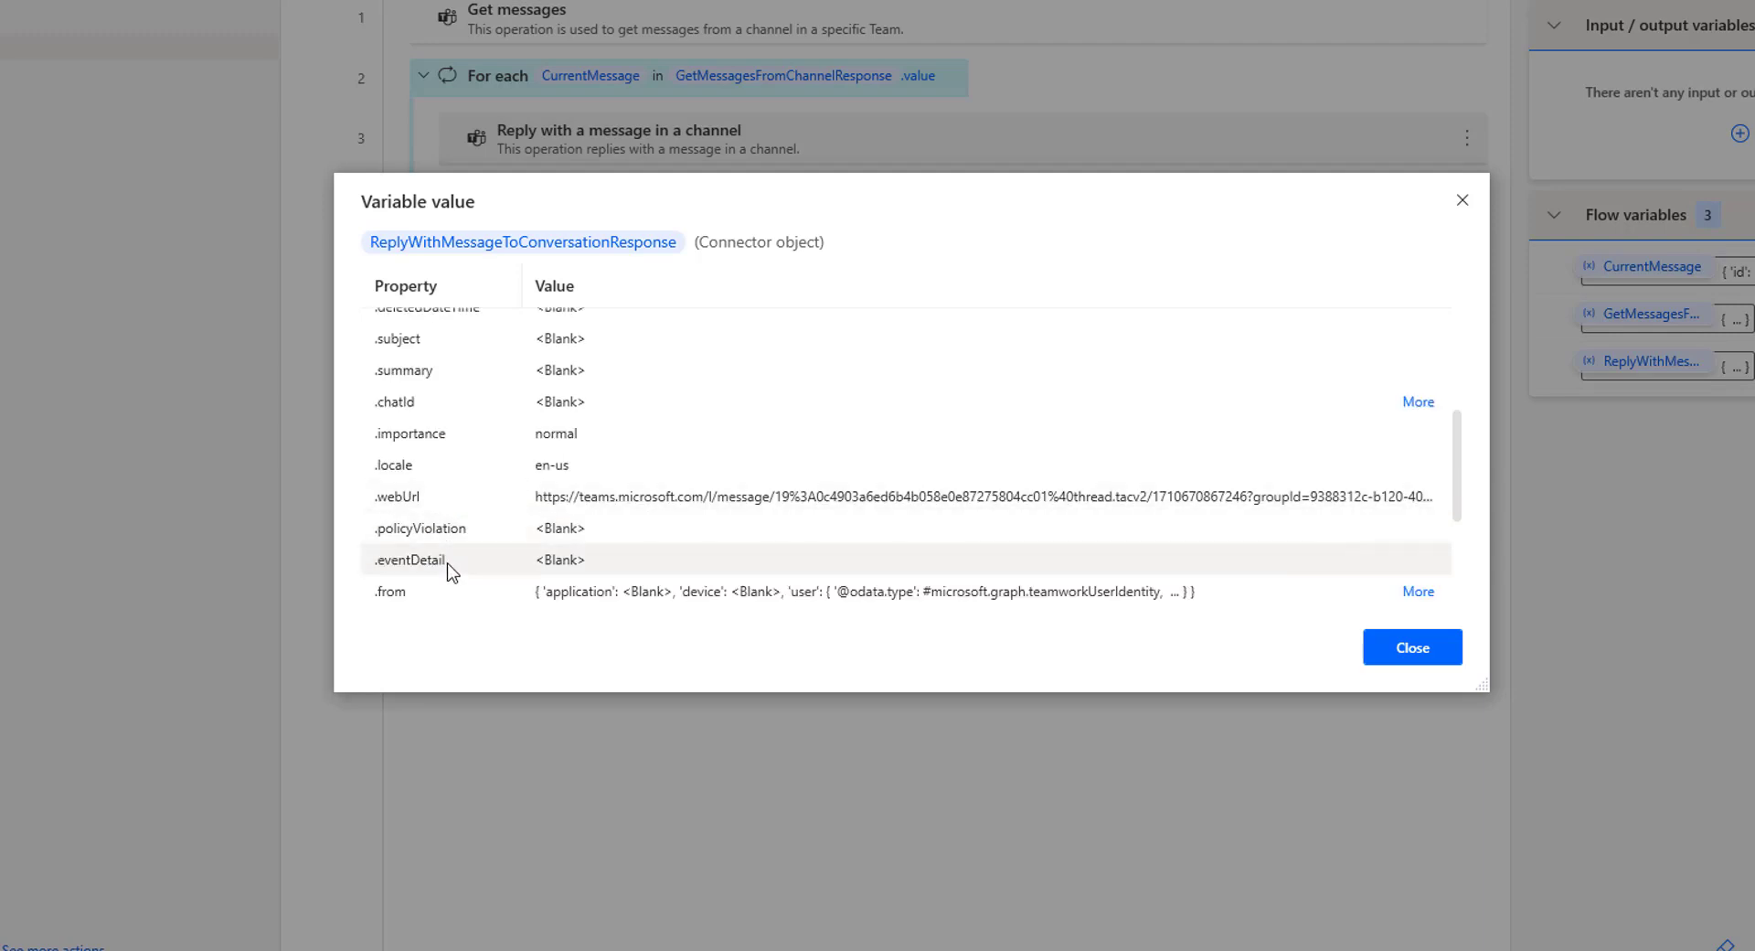
pyautogui.scroll(-2, 446, 567)
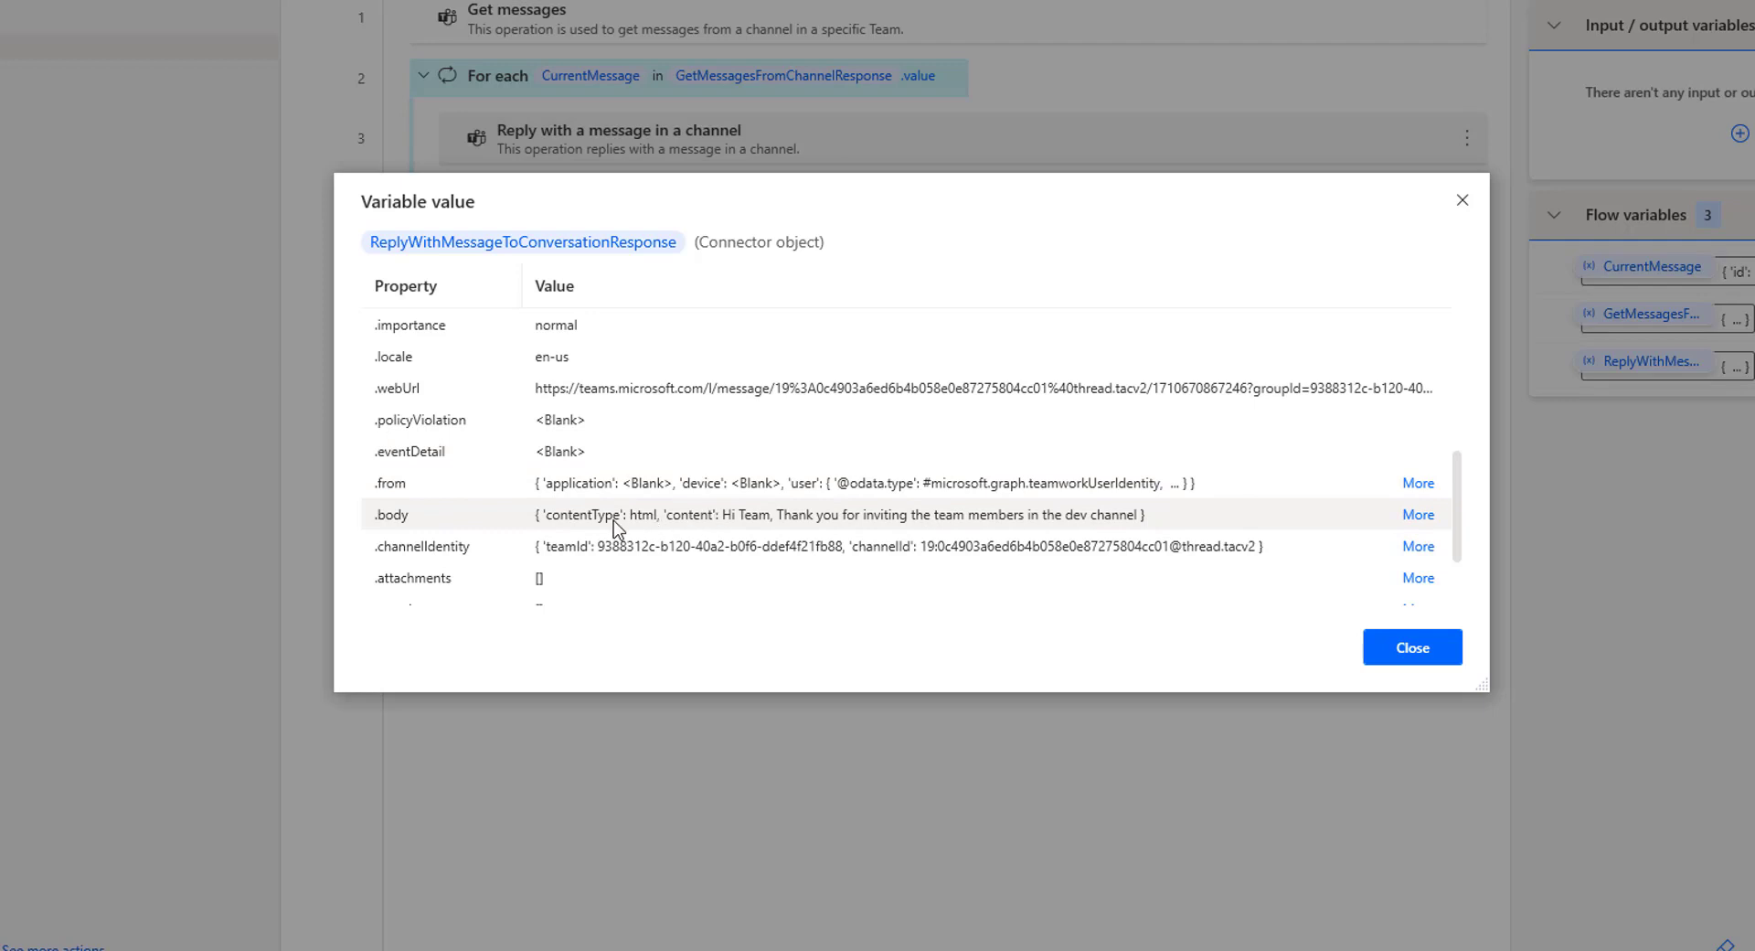
pyautogui.click(1416, 515)
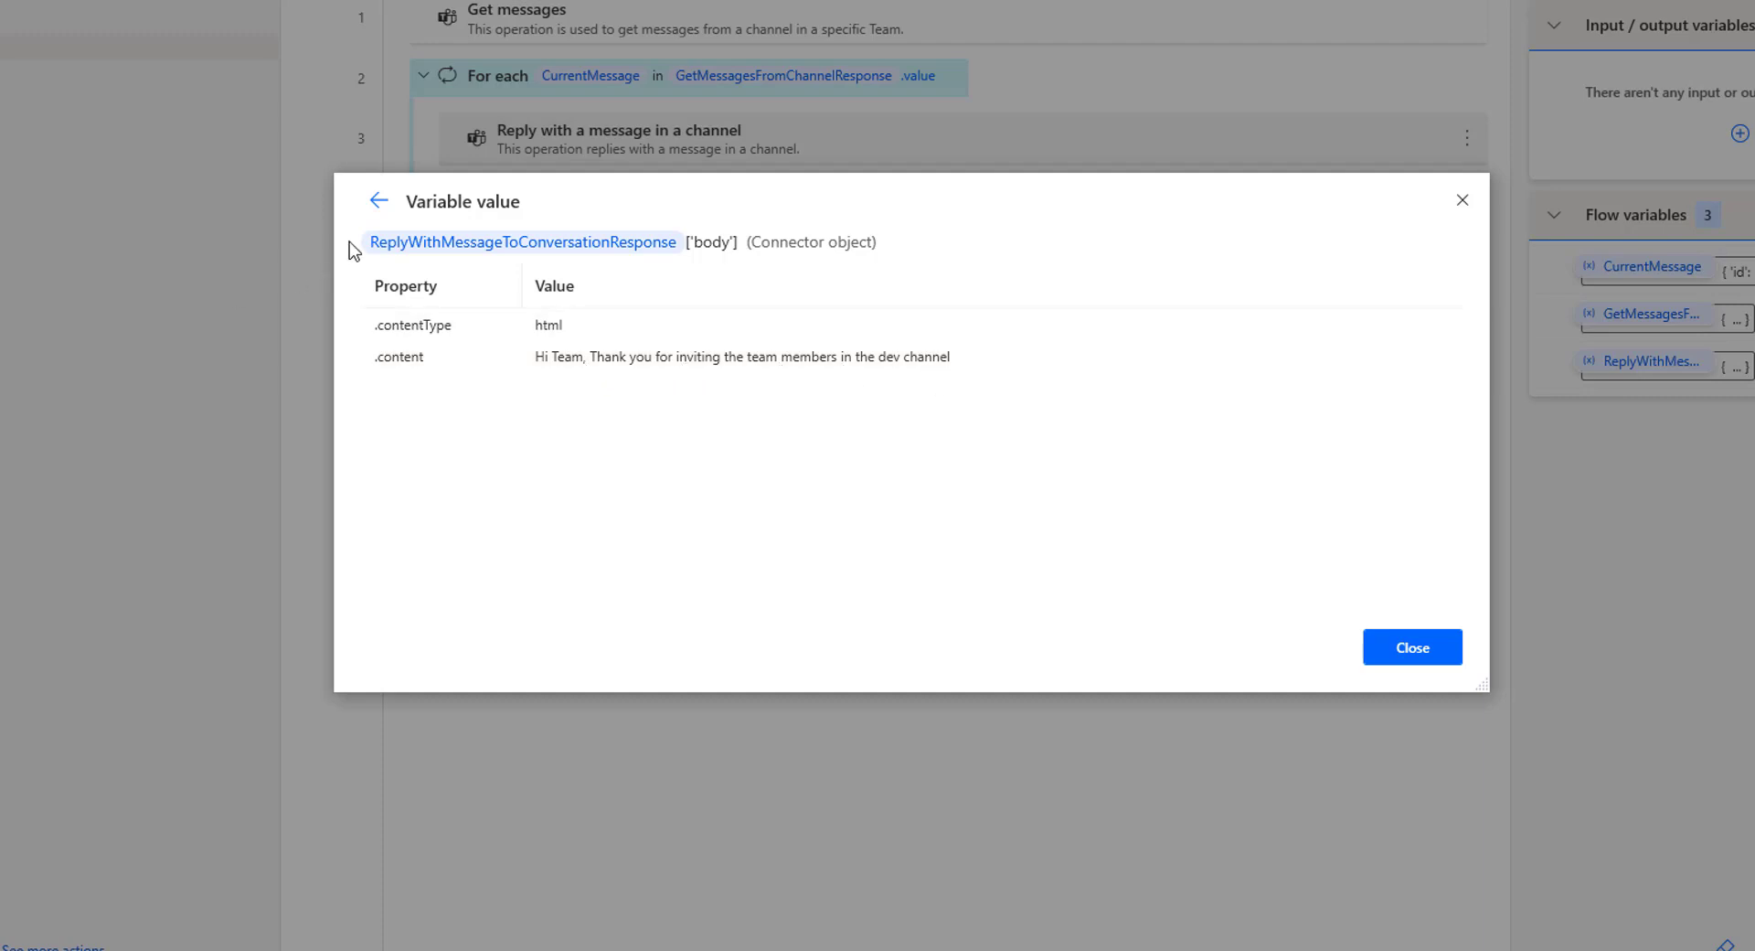
pyautogui.click(379, 201)
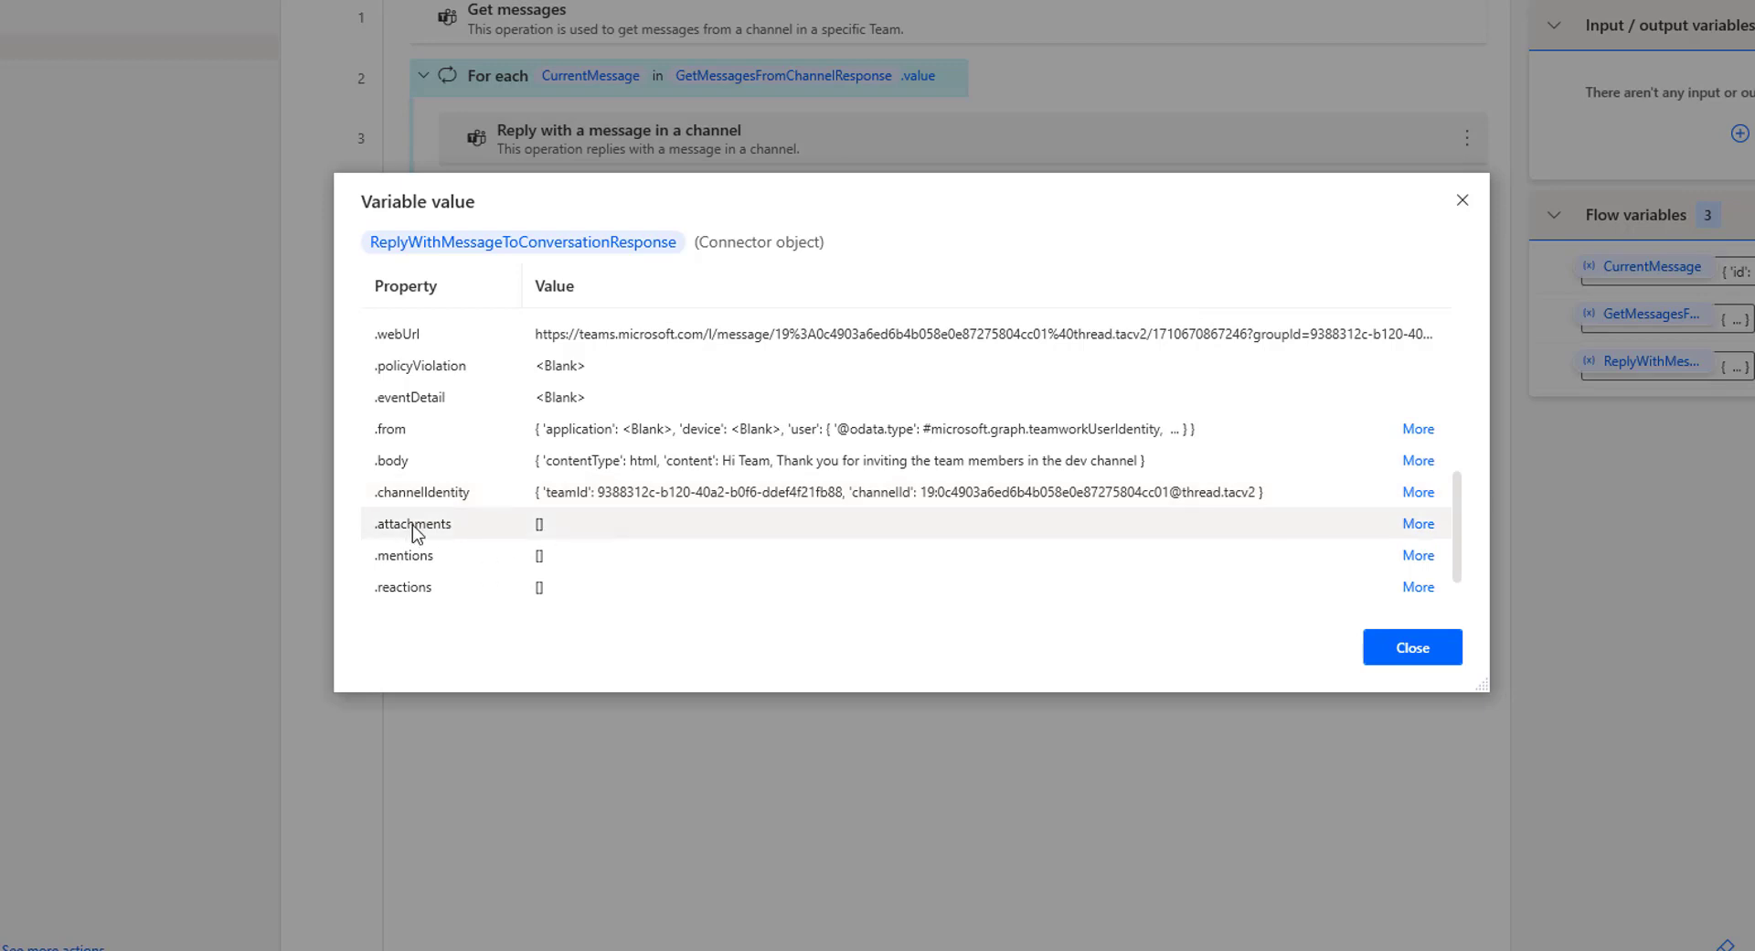
pyautogui.scroll(-1, 413, 524)
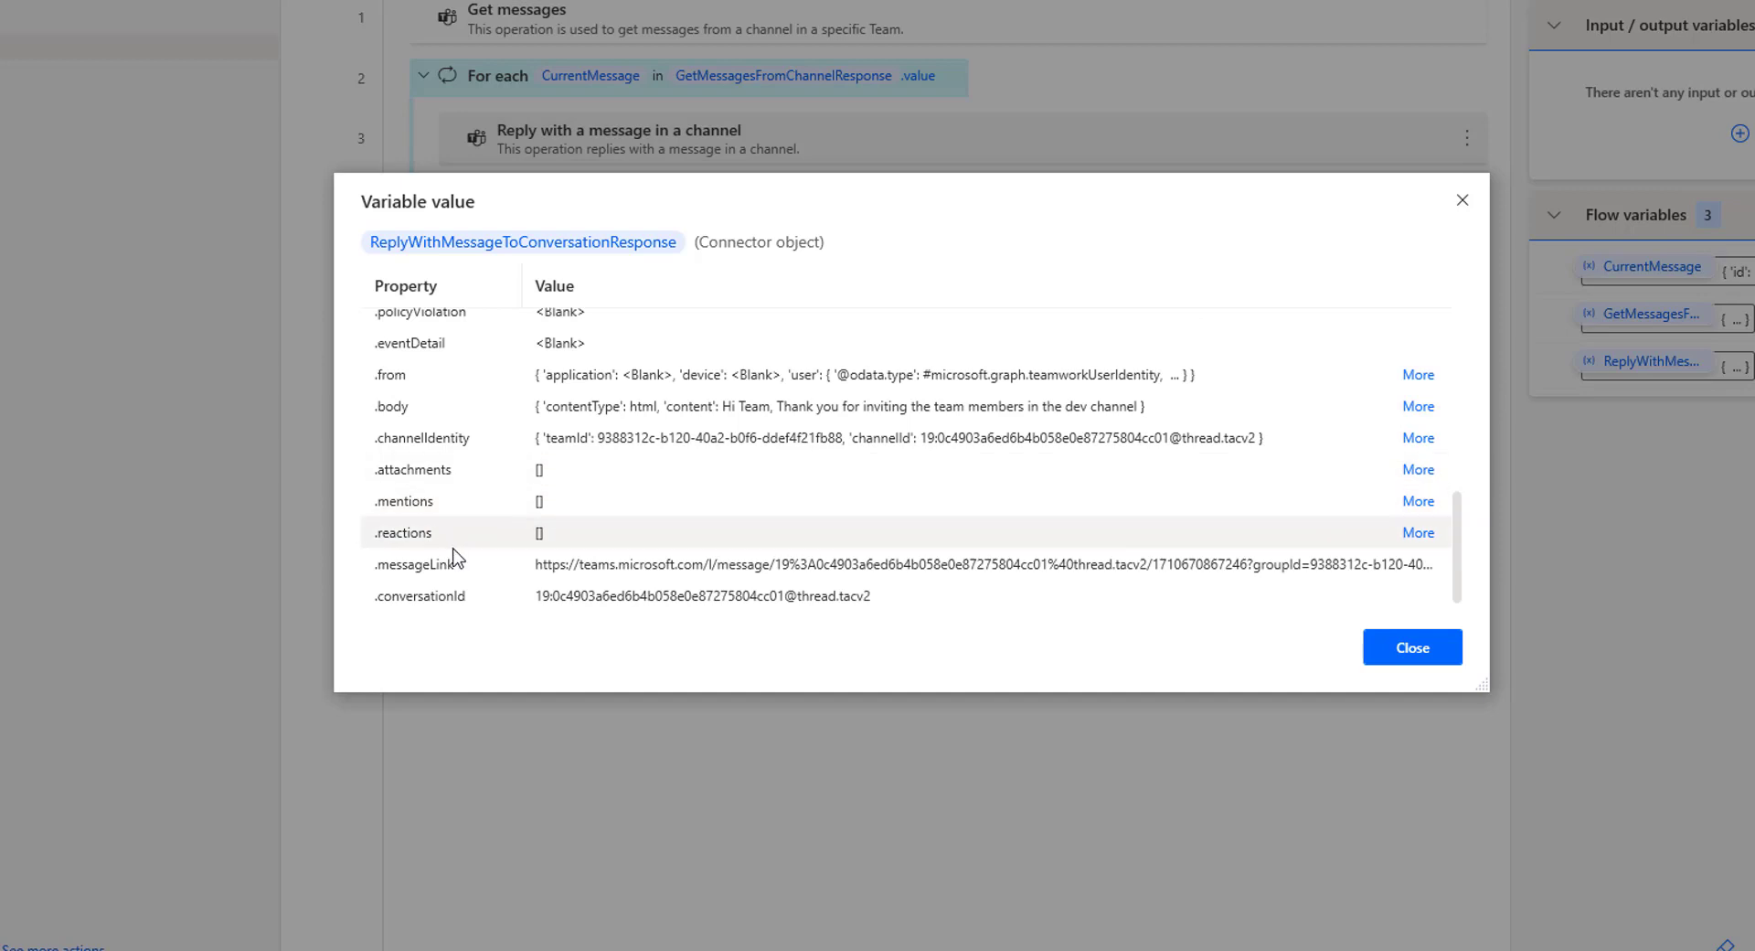
pyautogui.scroll(-1, 481, 578)
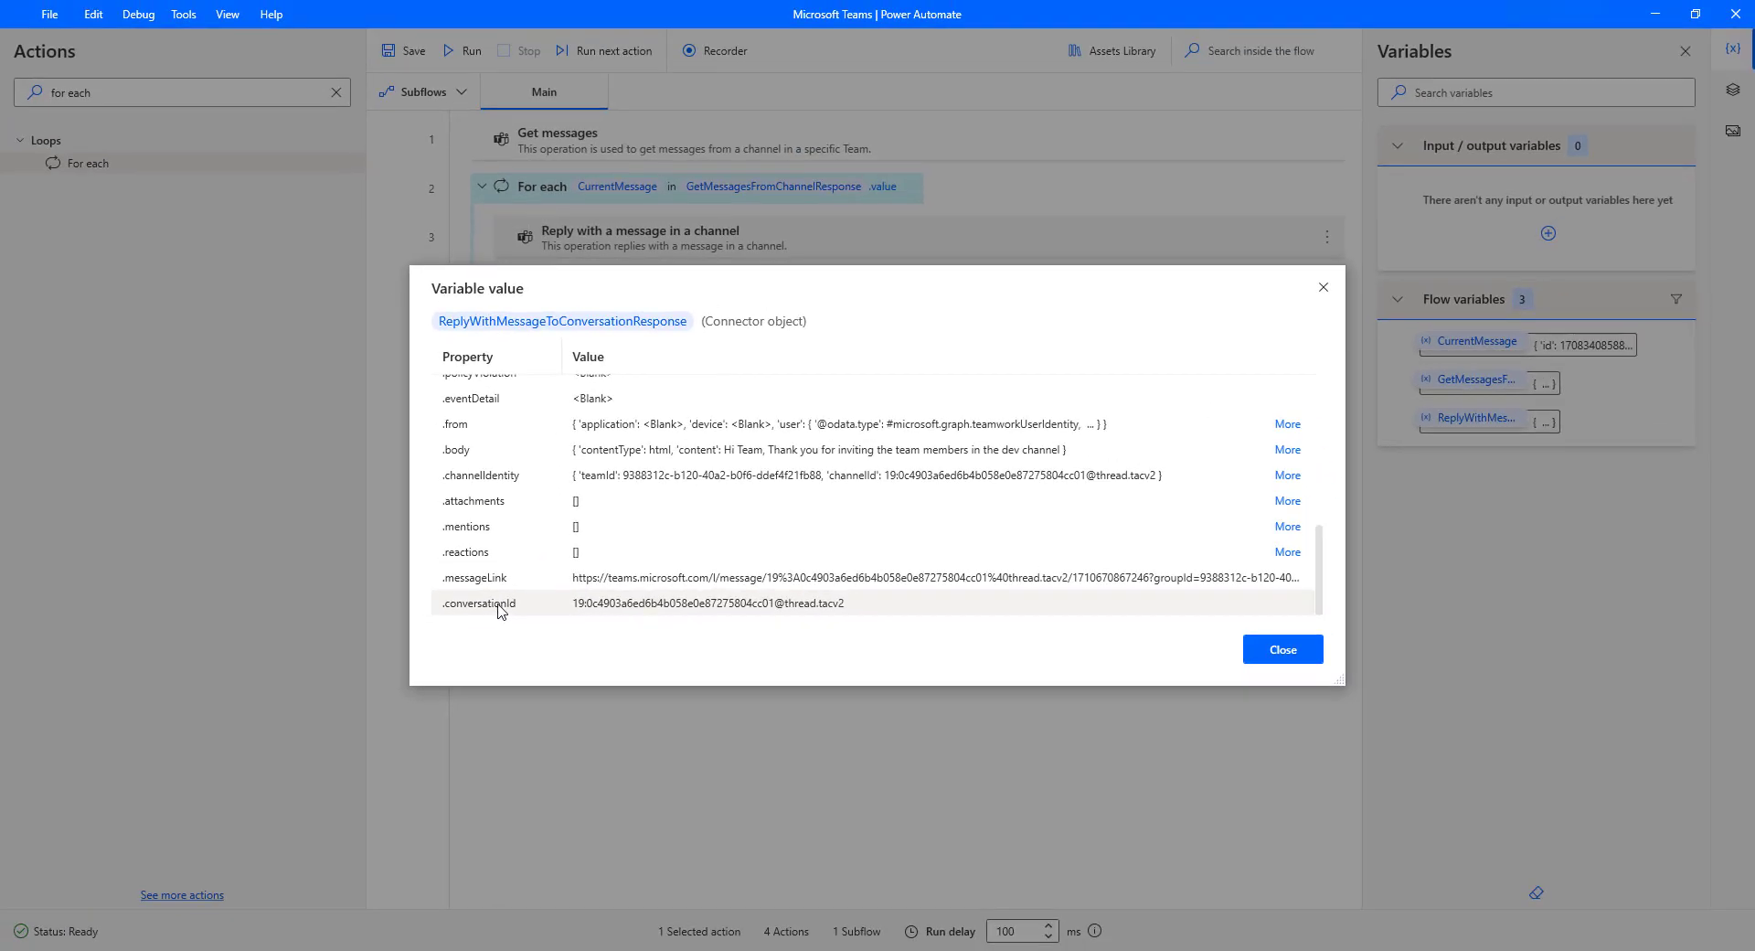
pyautogui.click(1320, 660)
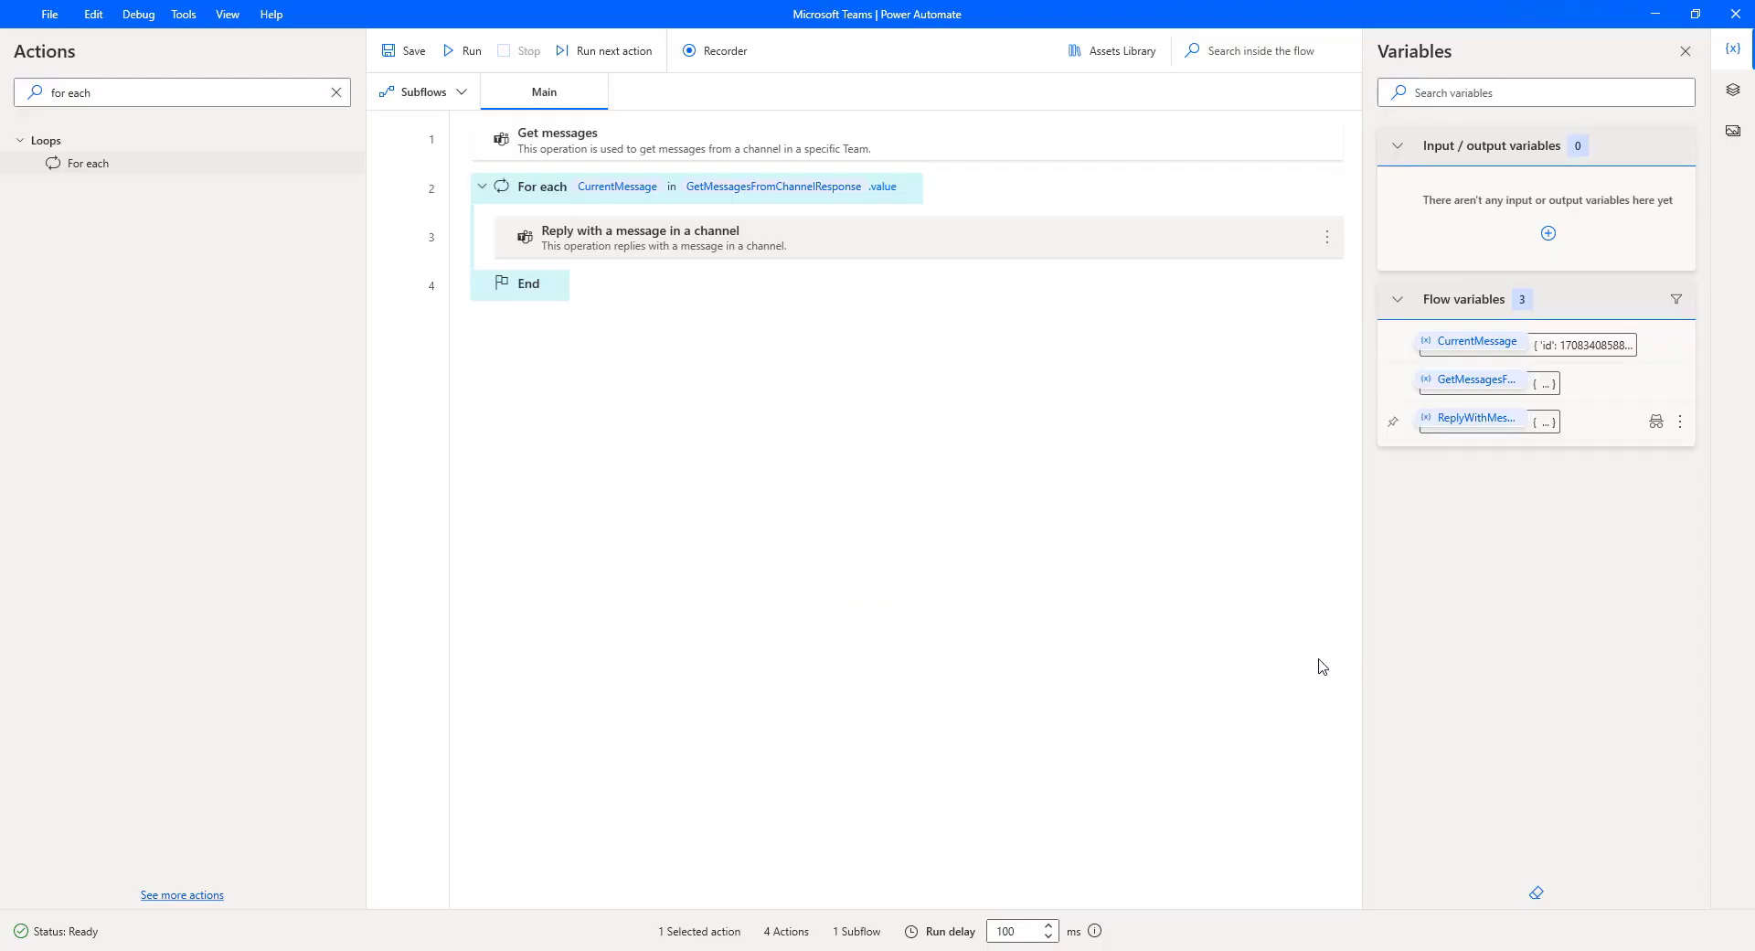